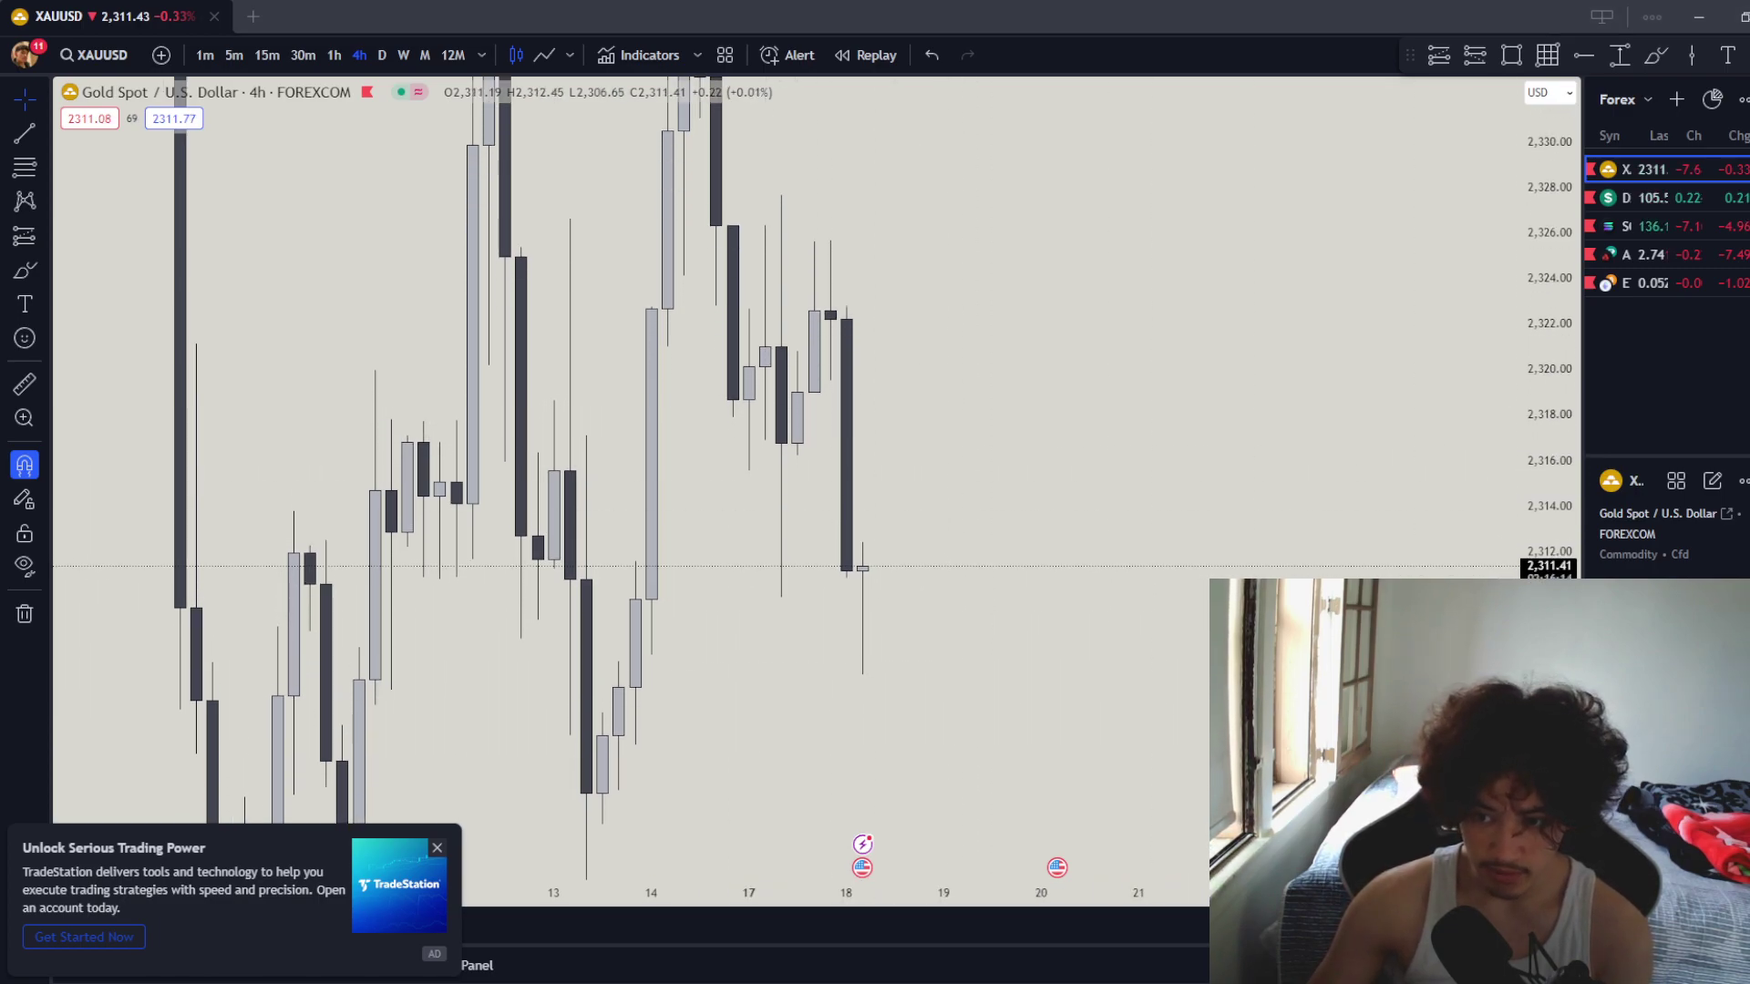
# - Pan and stretch the 4h XAUUSD chart so the 17–18 Jun candles fill the view
pyautogui.moveTo(1276, 547); pyautogui.dragTo(1277, 449)
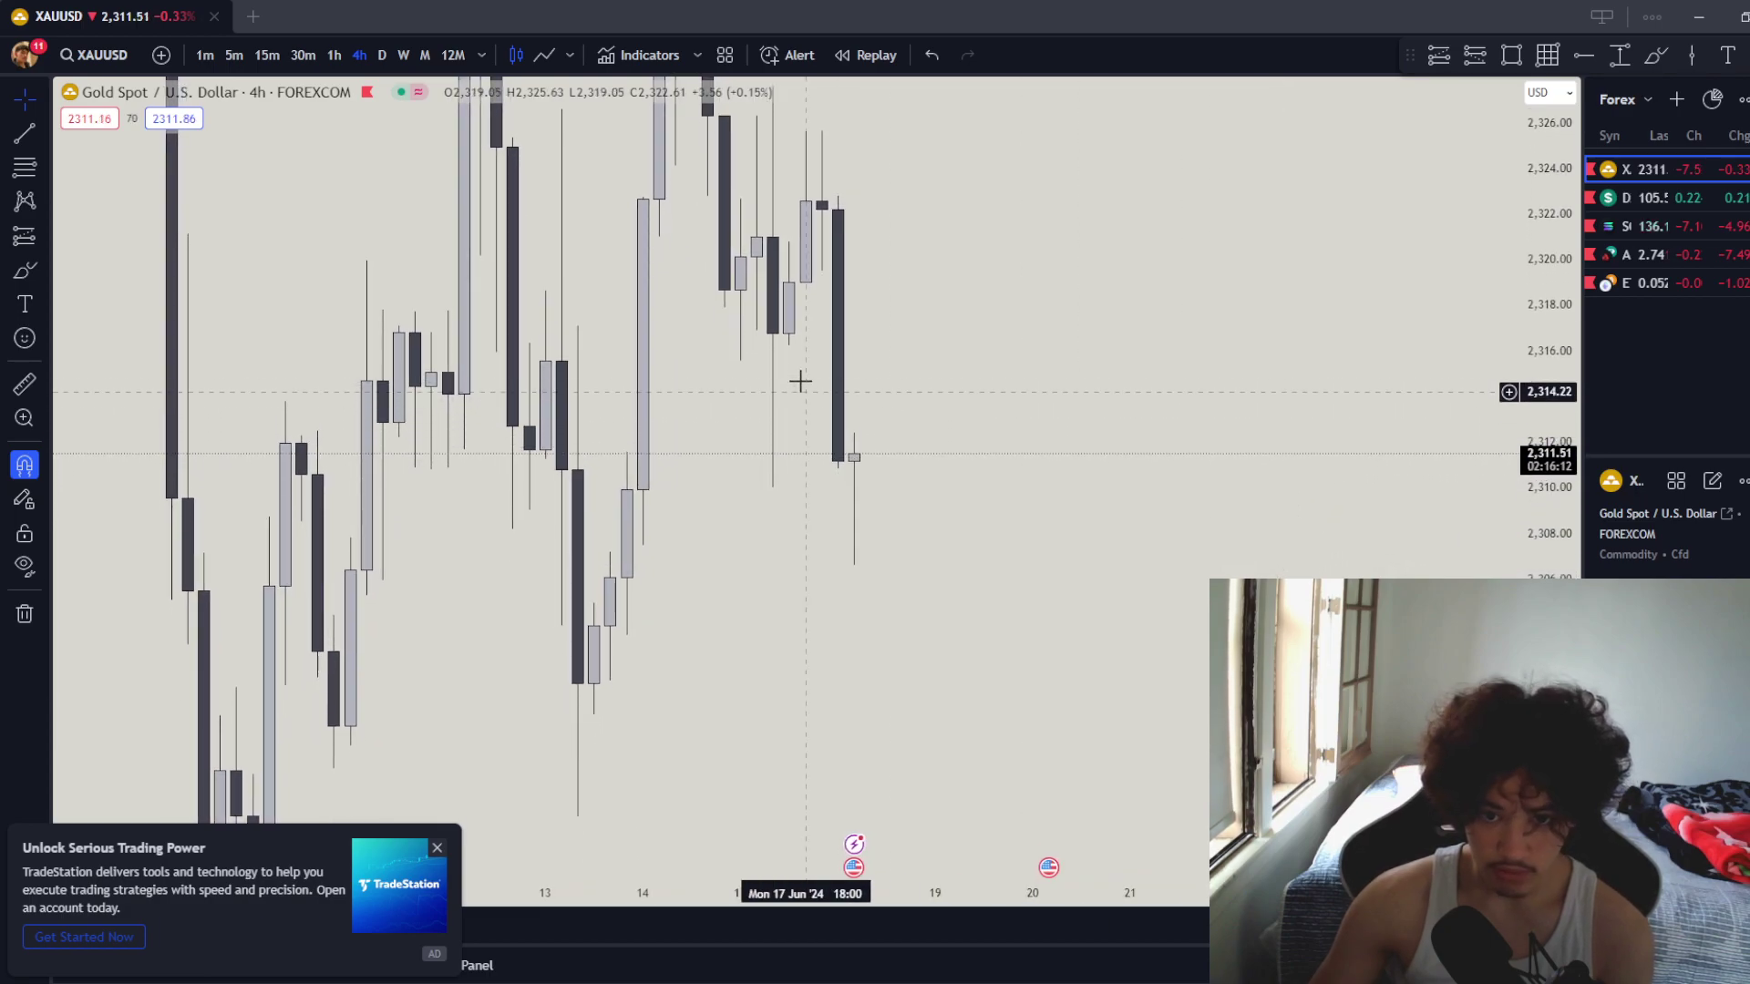
pyautogui.moveTo(1006, 441); pyautogui.dragTo(1002, 483)
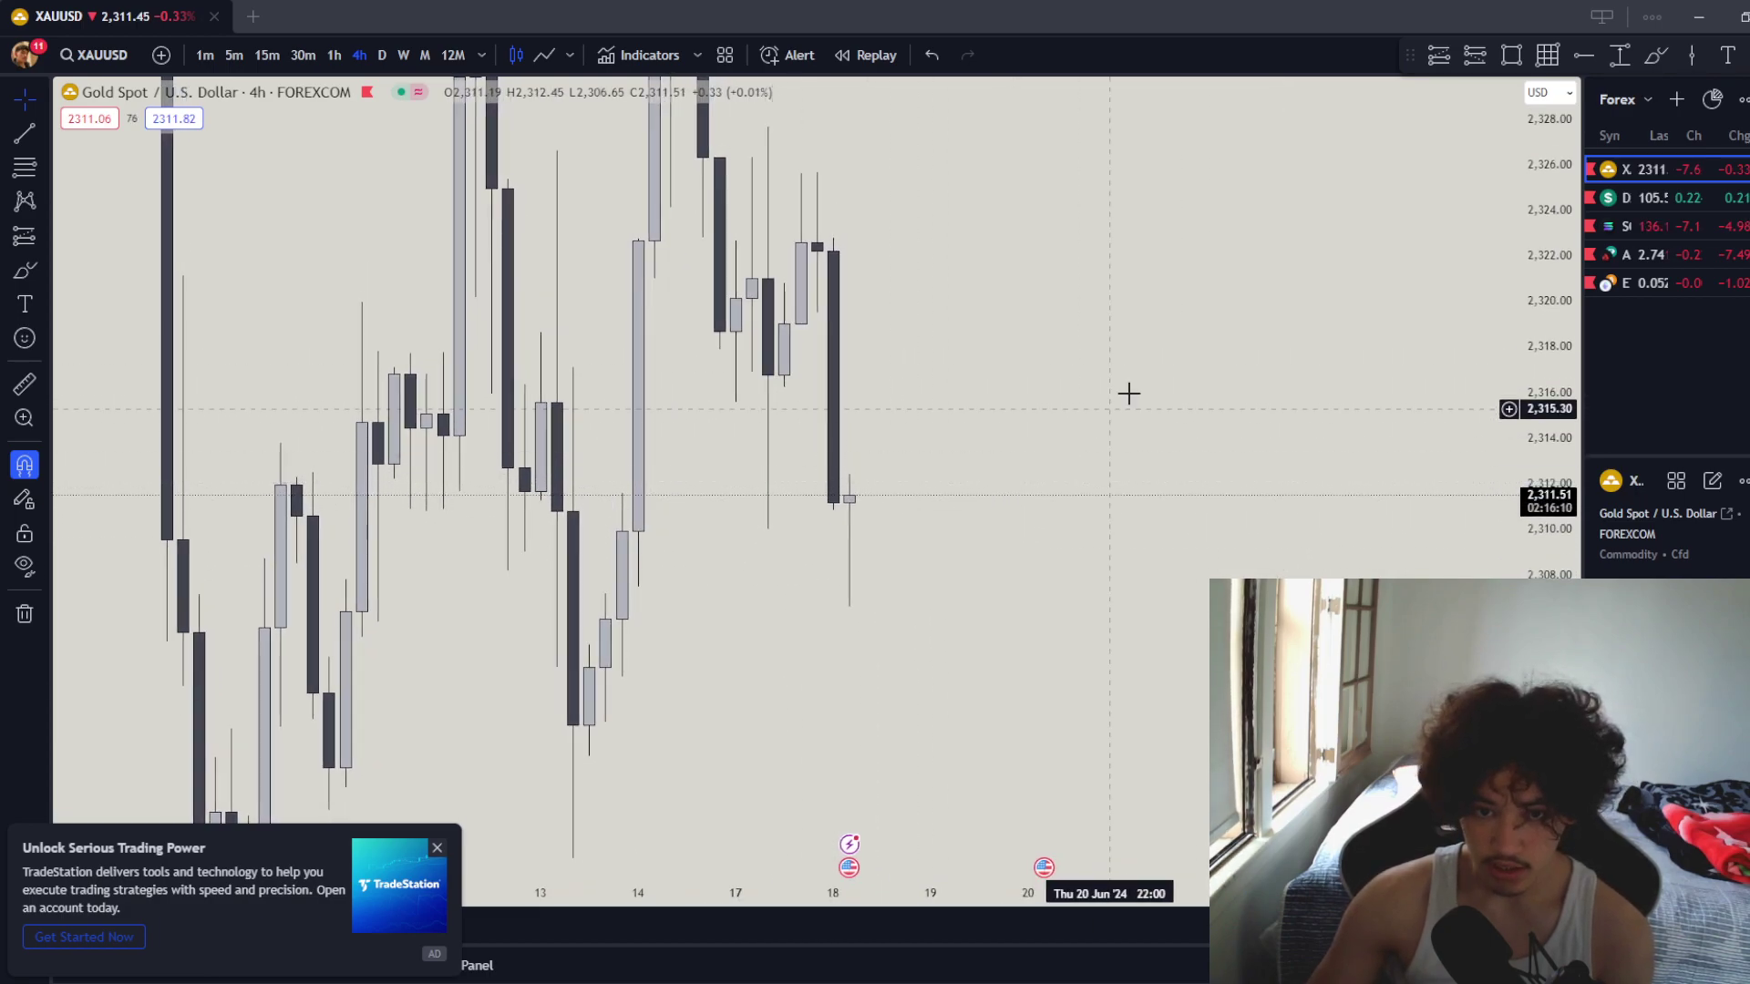
# - Shade the order-block zone from about 2,317 to 2,326 with a rectangle
pyautogui.hotkey('alt', 'shift', 'r')
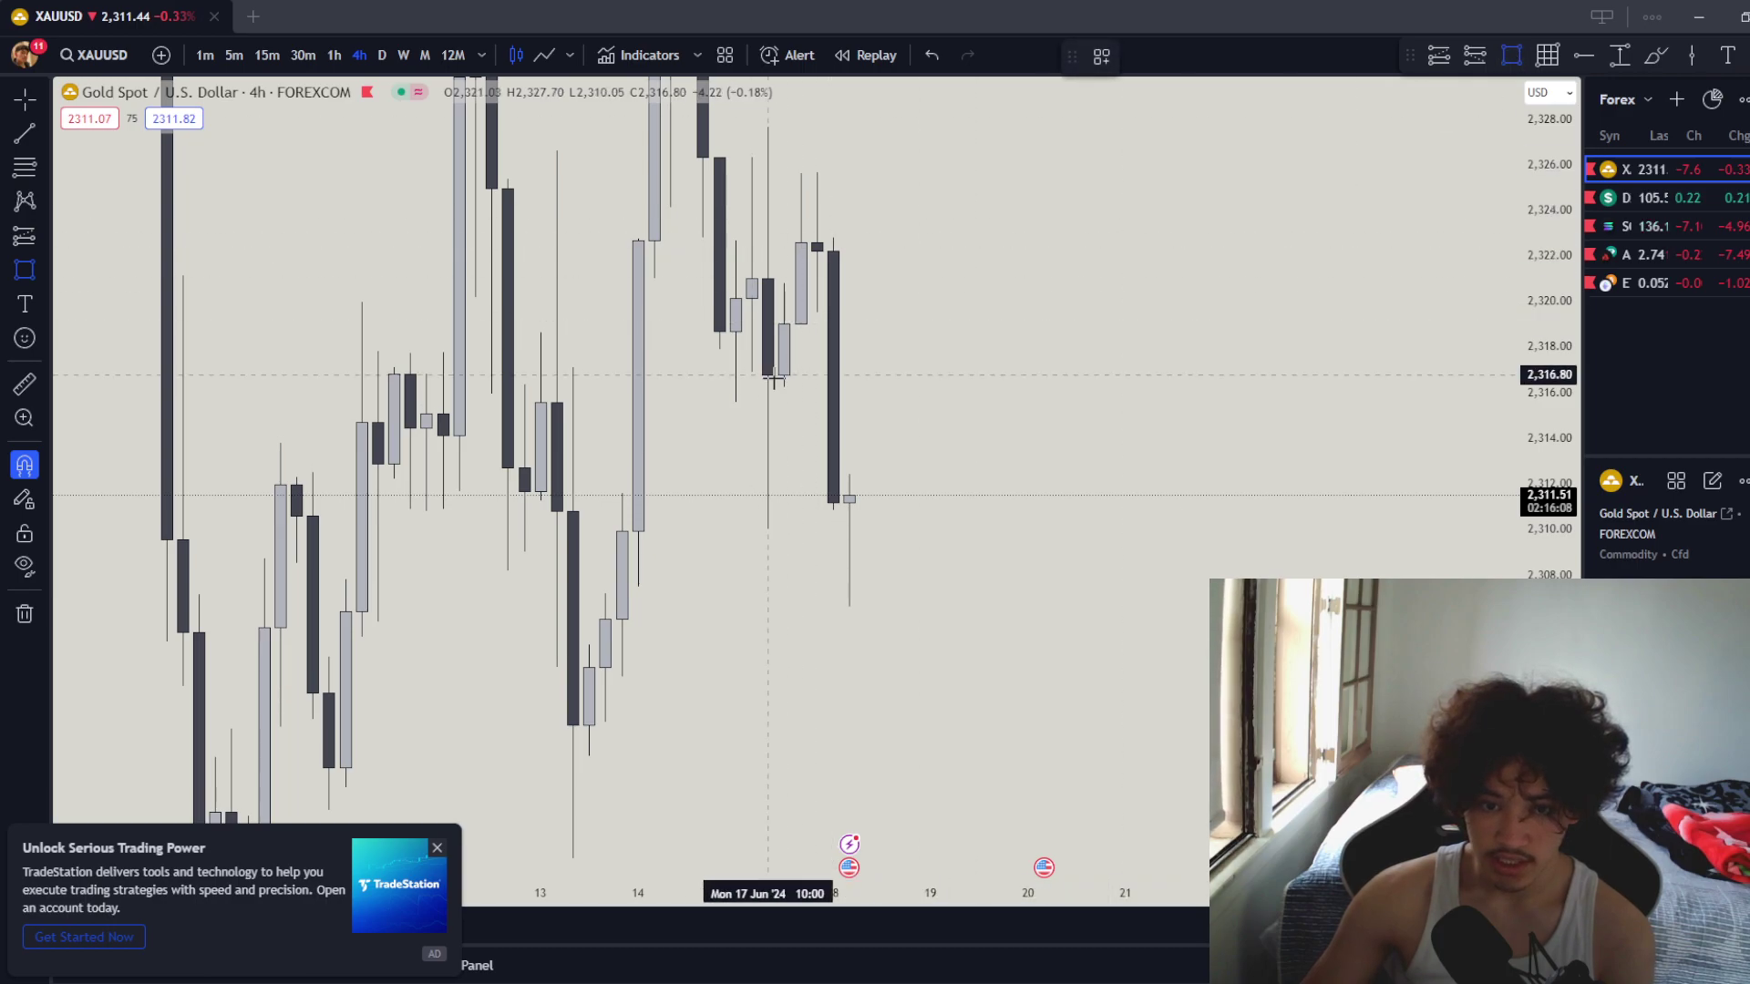
pyautogui.moveTo(784, 383); pyautogui.dragTo(791, 174)
pyautogui.moveTo(1072, 452); pyautogui.dragTo(1058, 417)
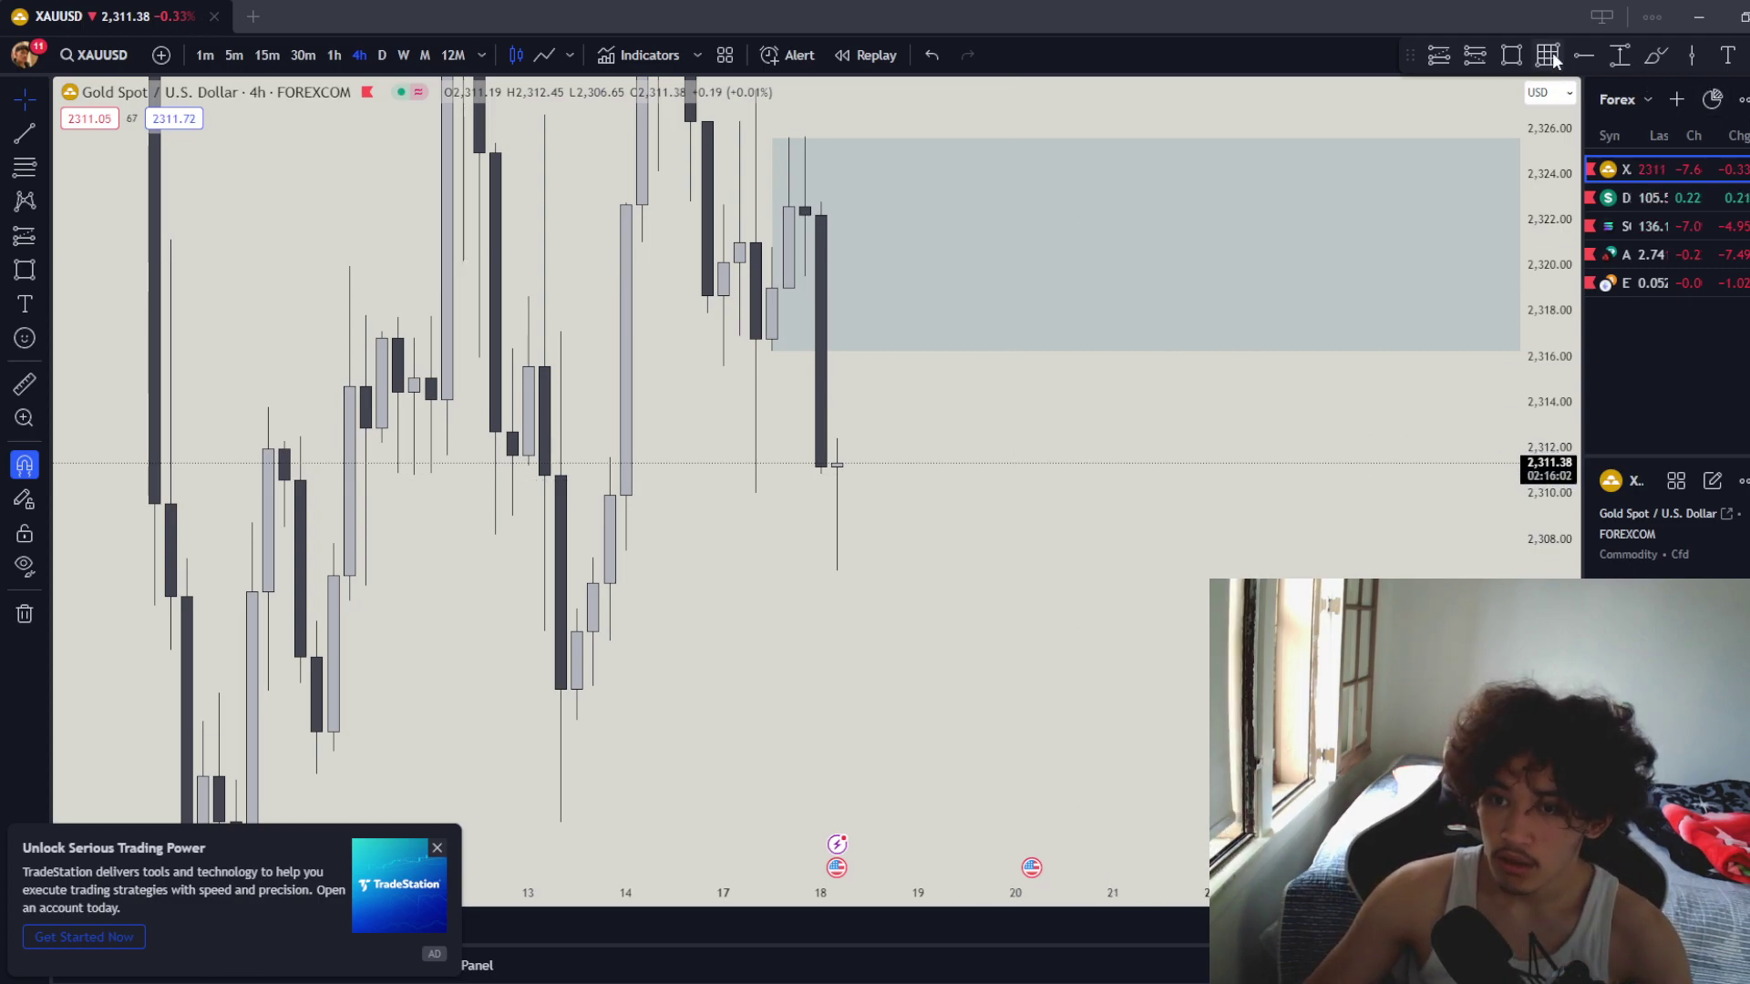
# - Add Fair Value Gap-styled horizontal lines at 2,307.23 and 2,307.54
pyautogui.hotkey('alt', 'h')
pyautogui.click(593, 557)
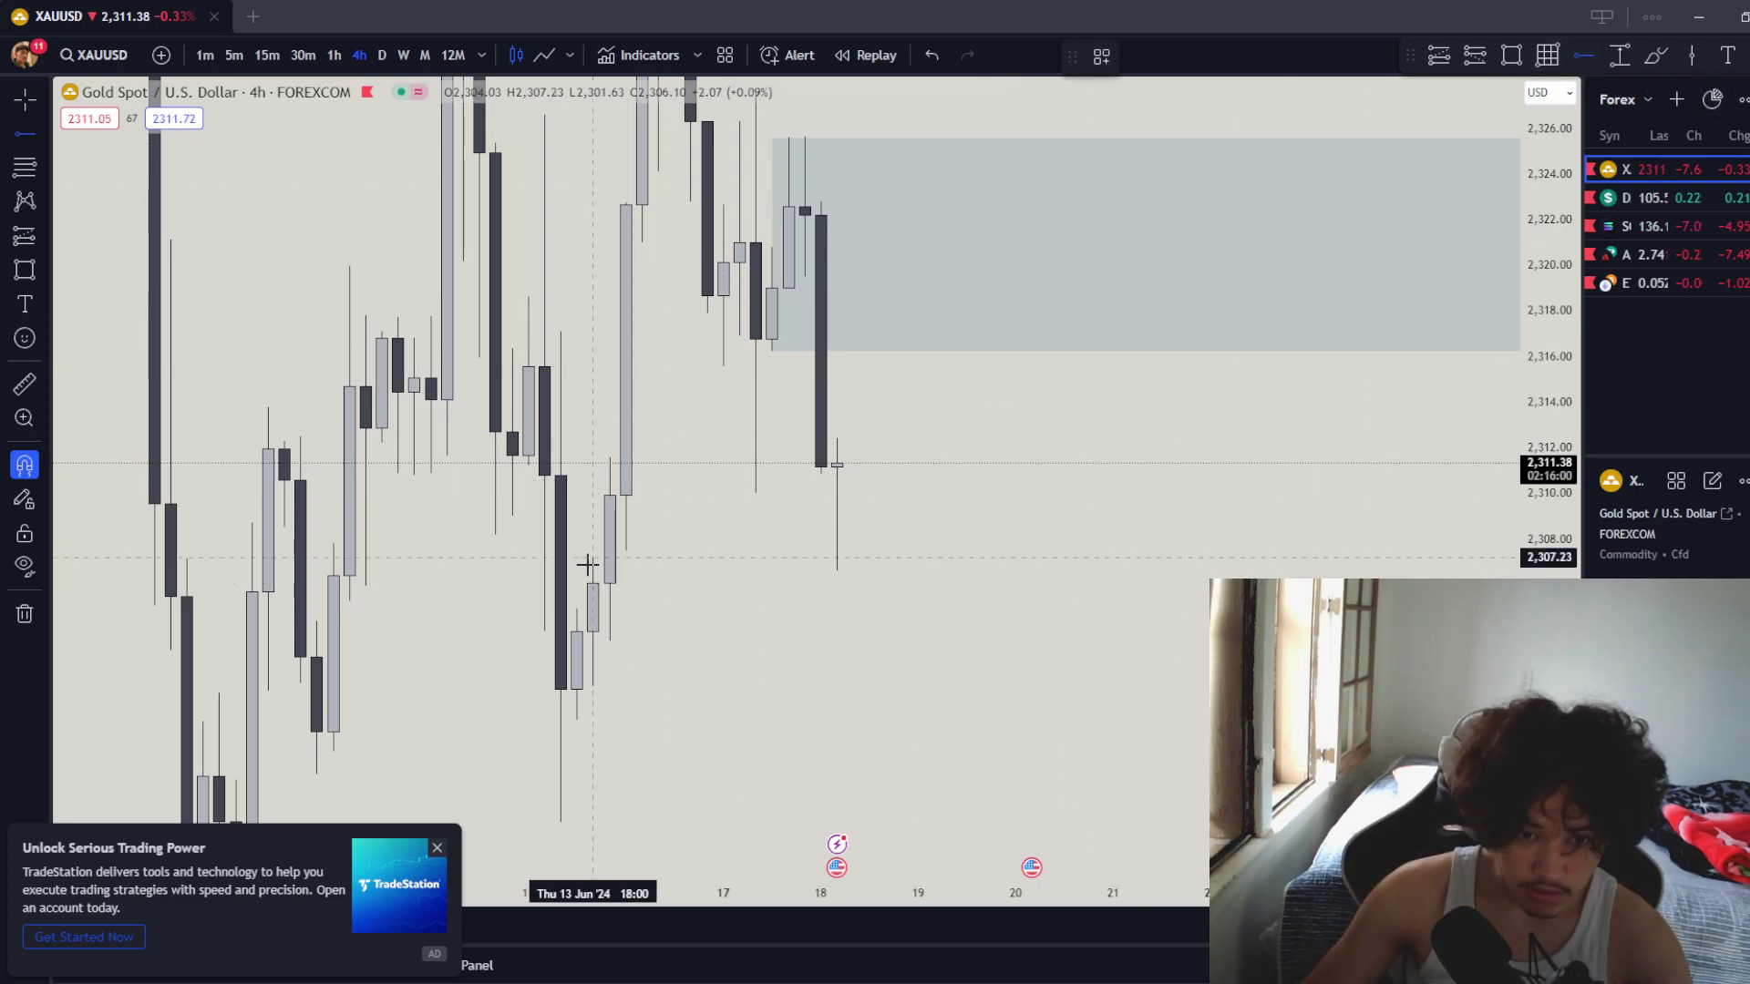
pyautogui.click(1101, 56)
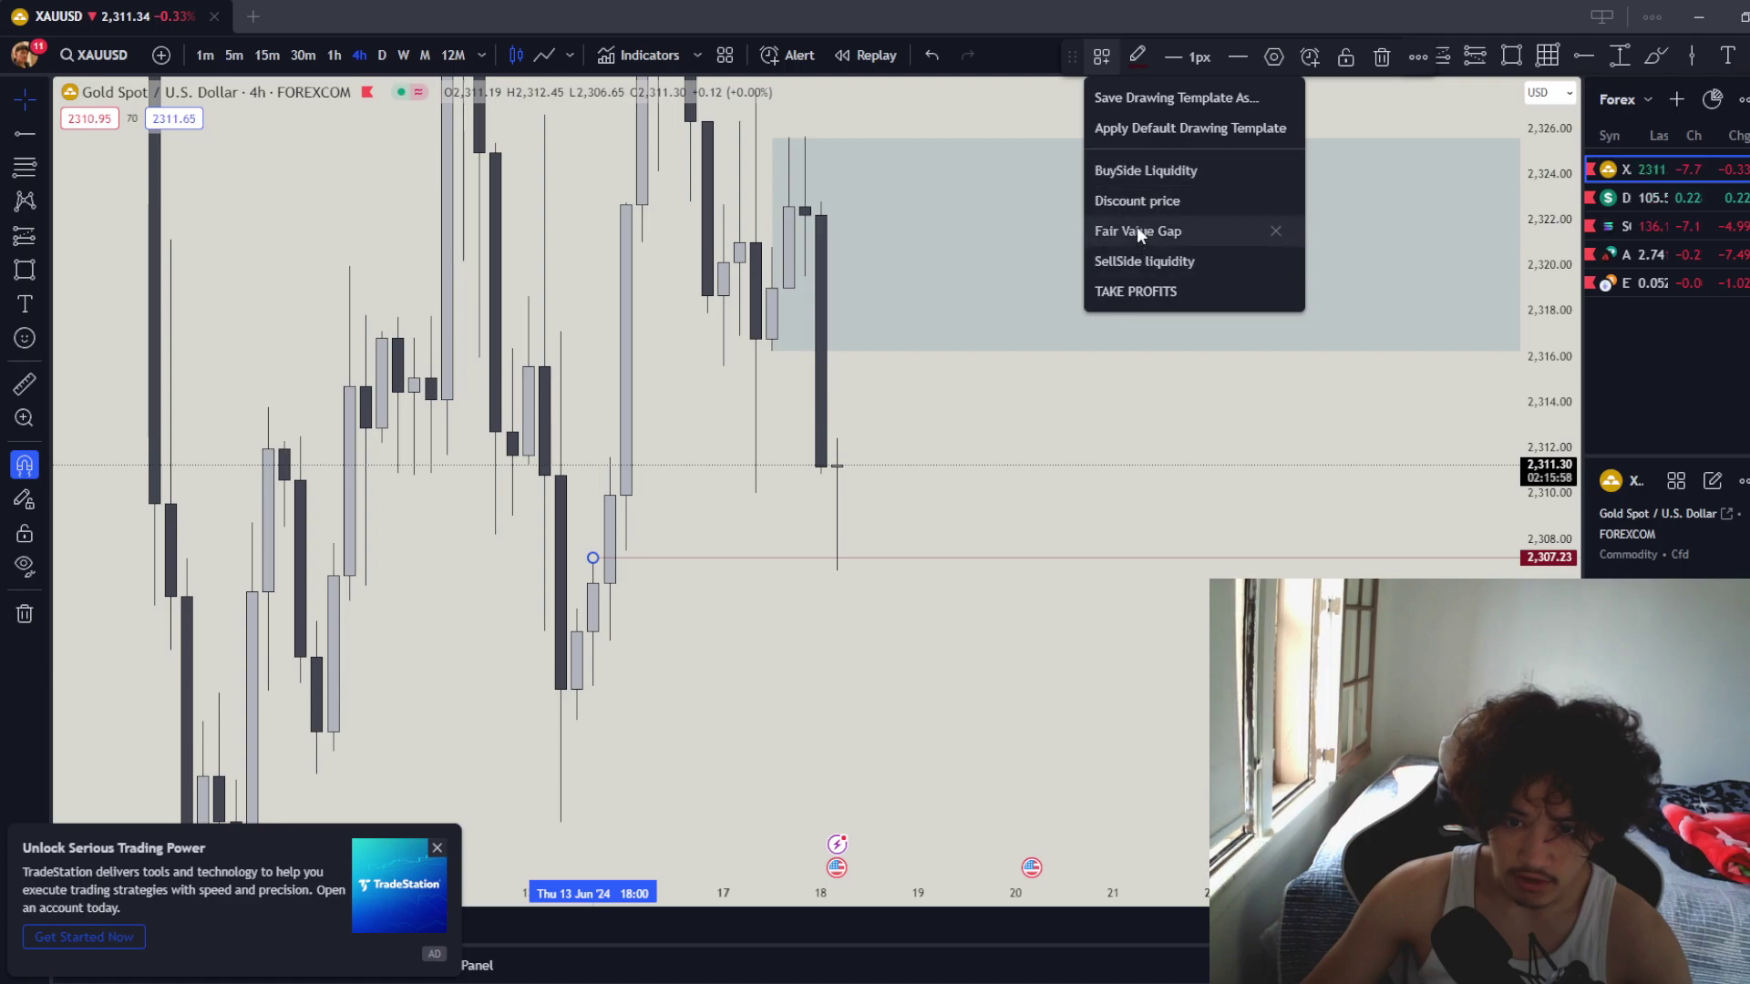
pyautogui.click(1129, 230)
pyautogui.click(1144, 441)
pyautogui.click(1586, 56)
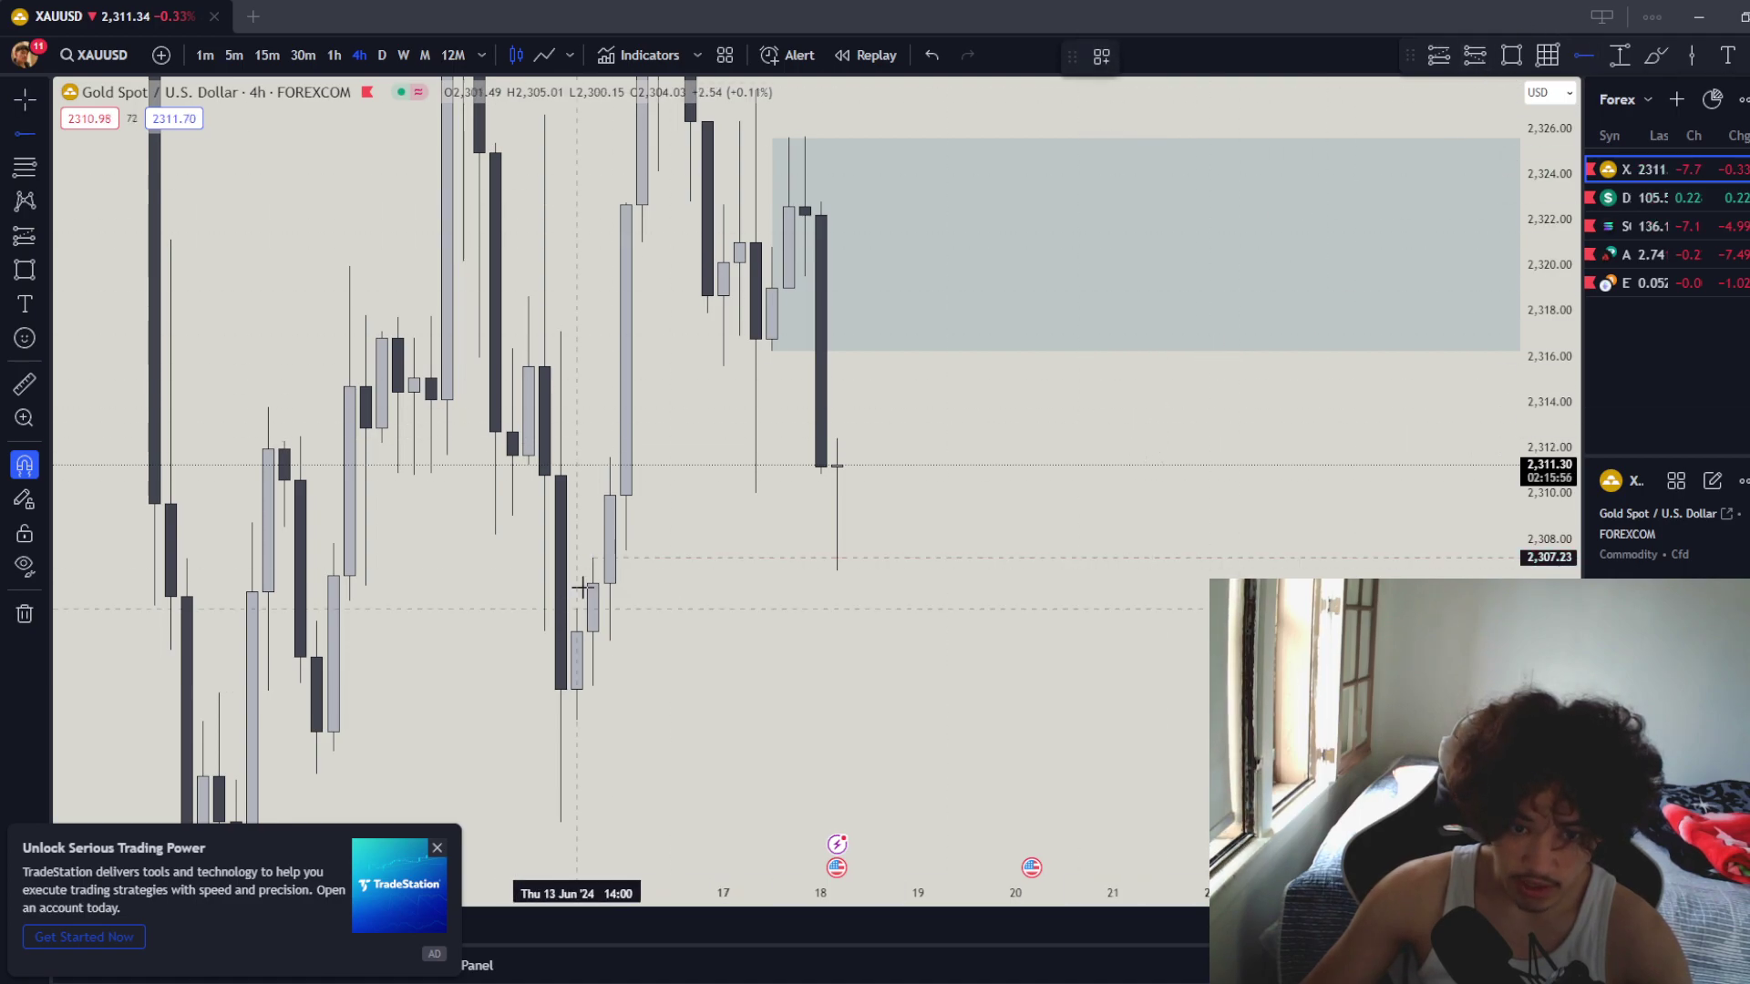
pyautogui.click(576, 549)
pyautogui.press('Escape')
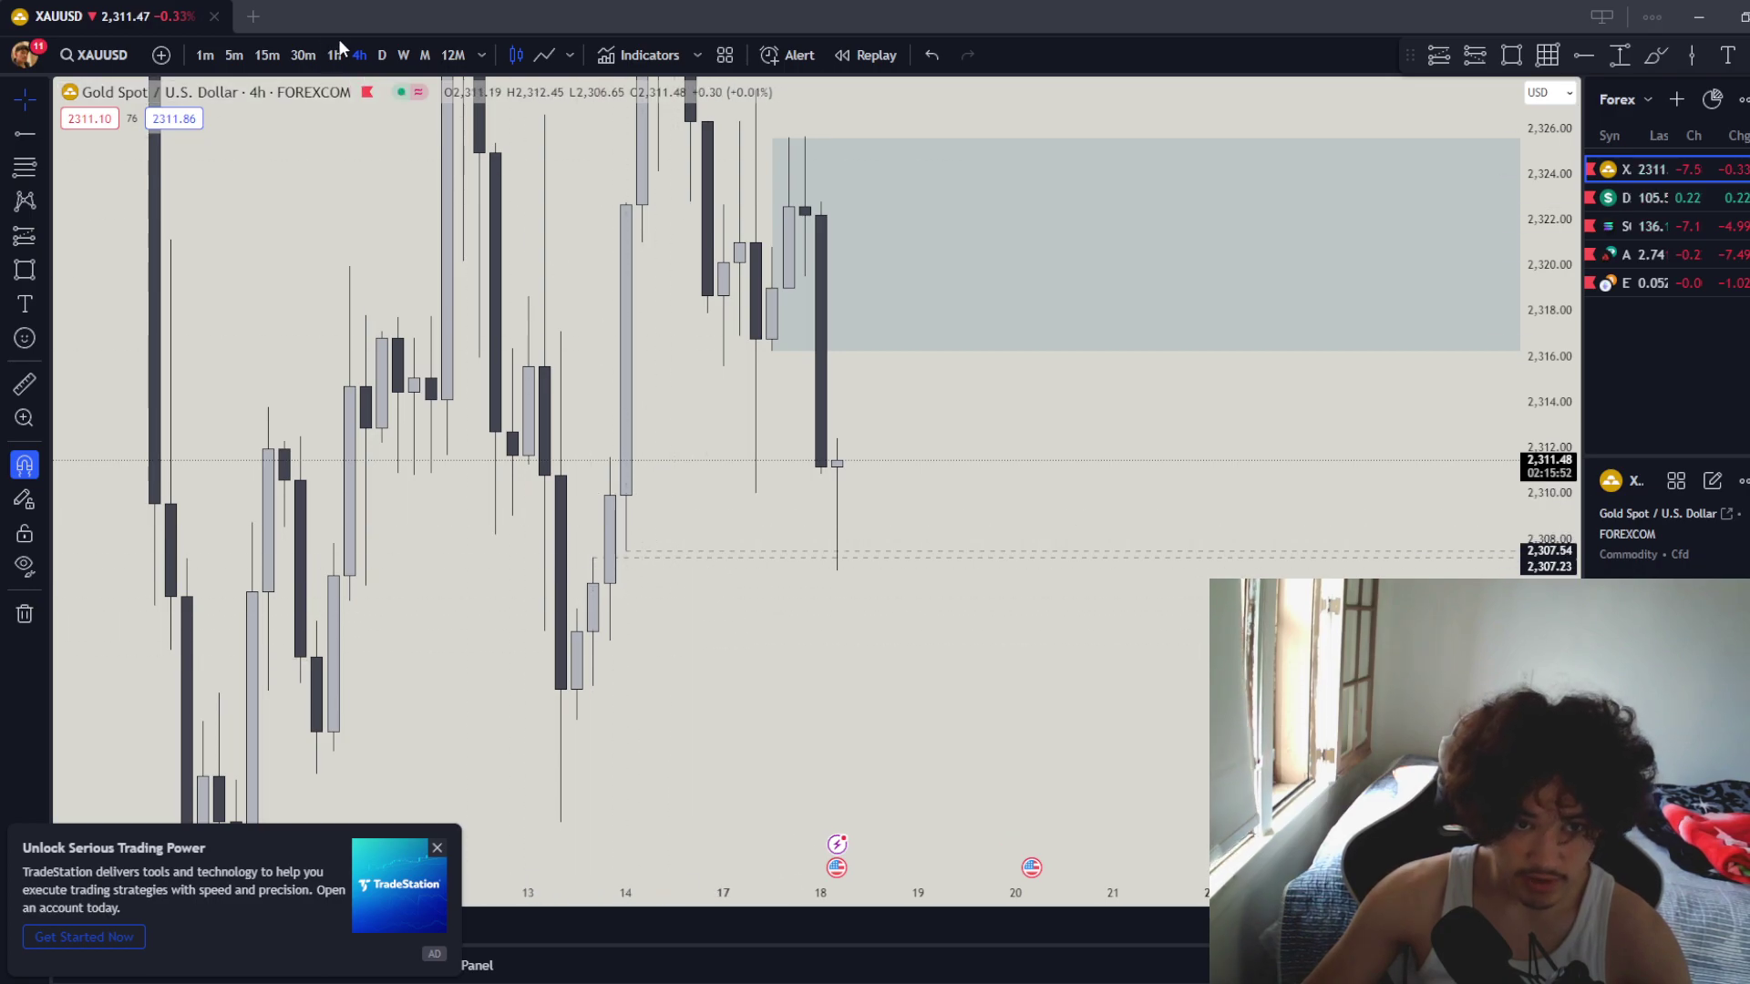
# - Switch to the 1h timeframe and mark the 18 Jun 08:00 candle with a vertical line
pyautogui.click(335, 55)
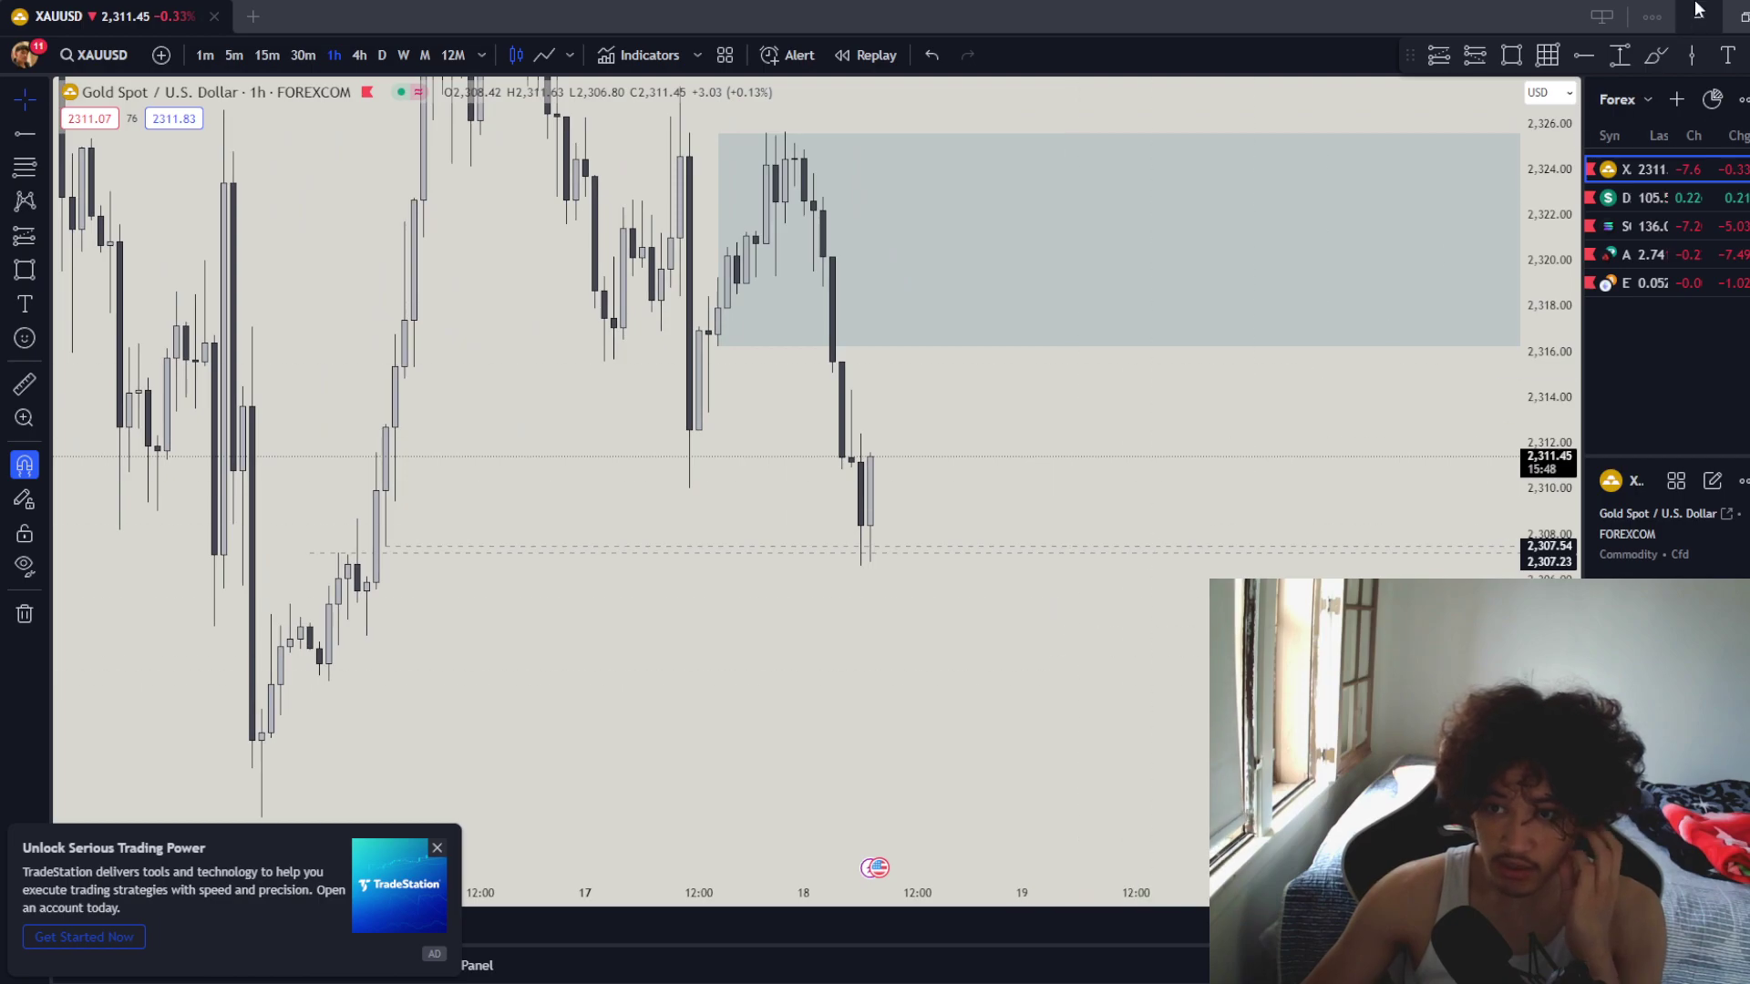
pyautogui.click(1689, 57)
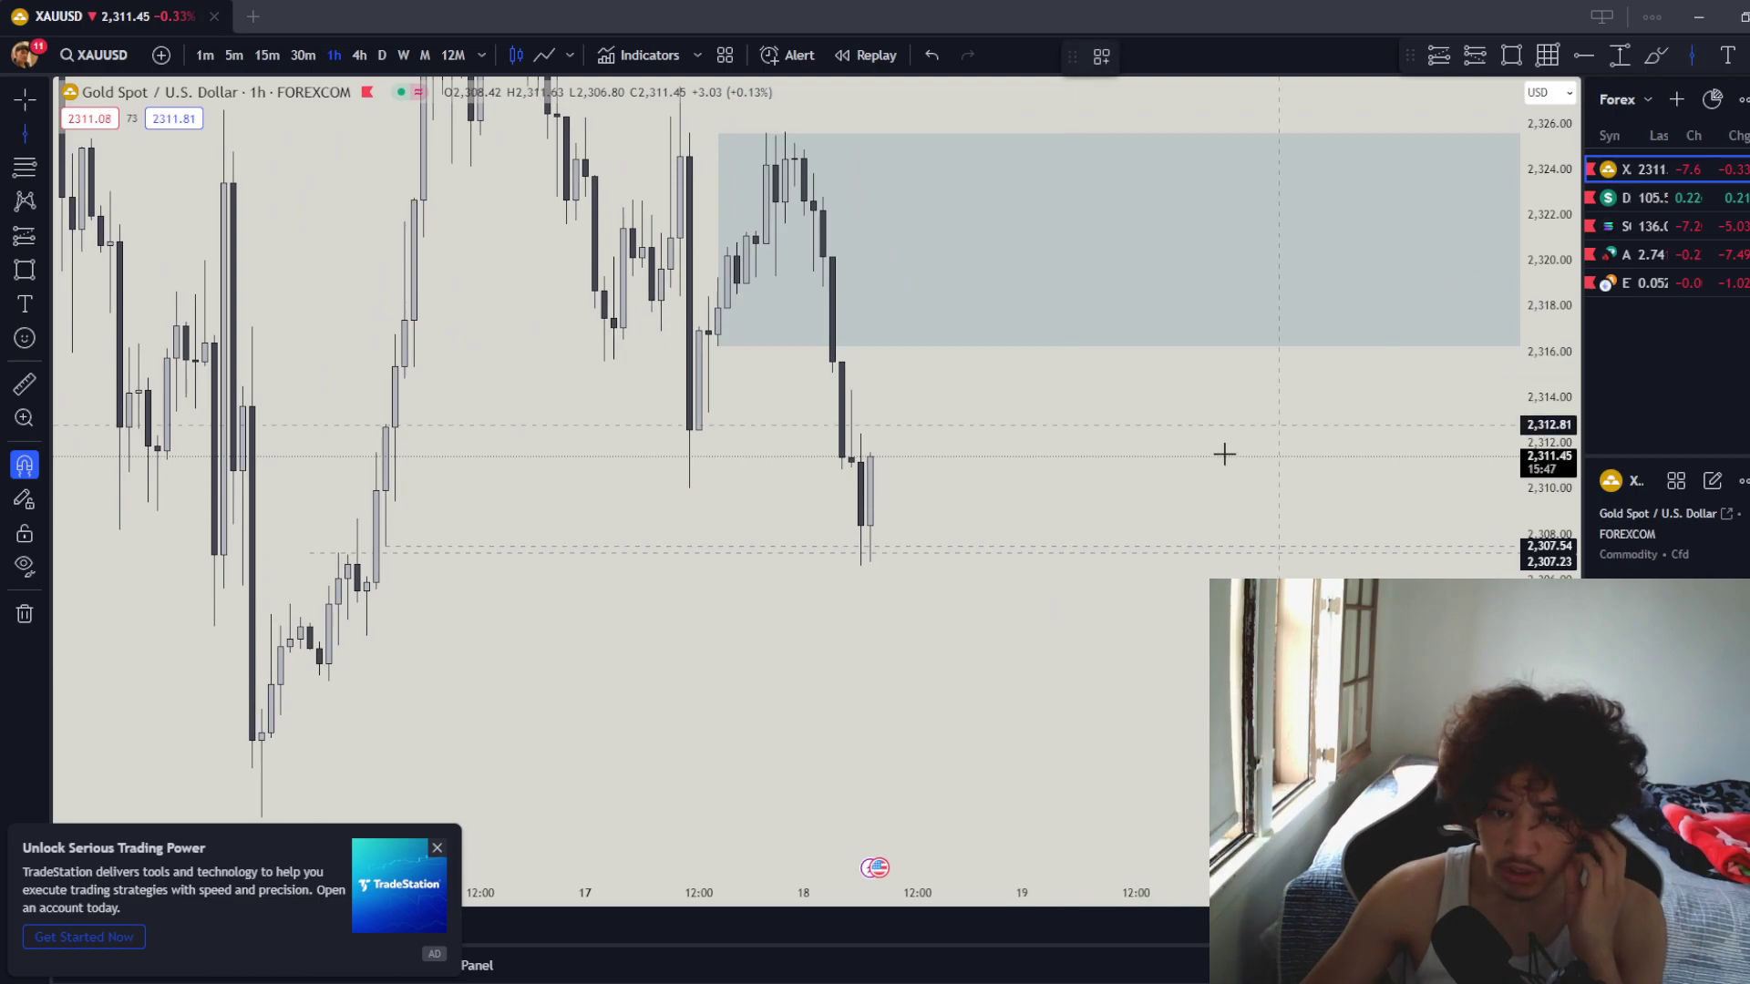
pyautogui.click(880, 467)
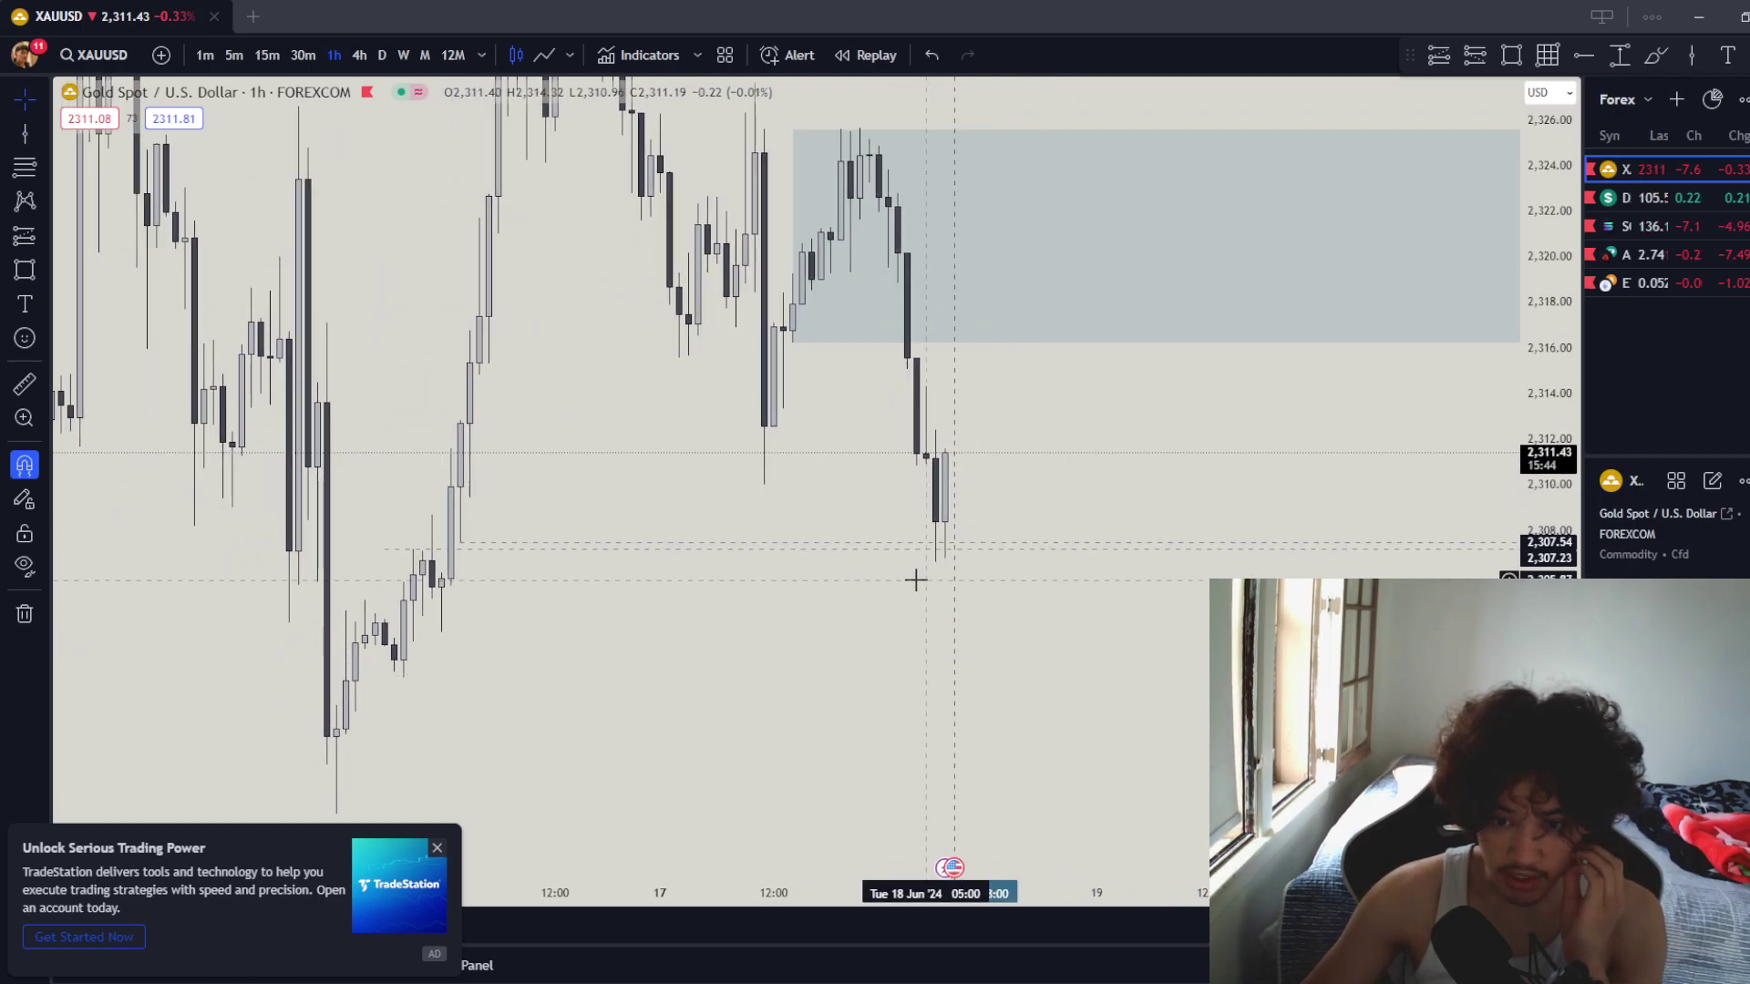
# - Add a horizontal ray at the 2,306.65 low styled with the SellSide Liquidity template
pyautogui.click(1583, 57)
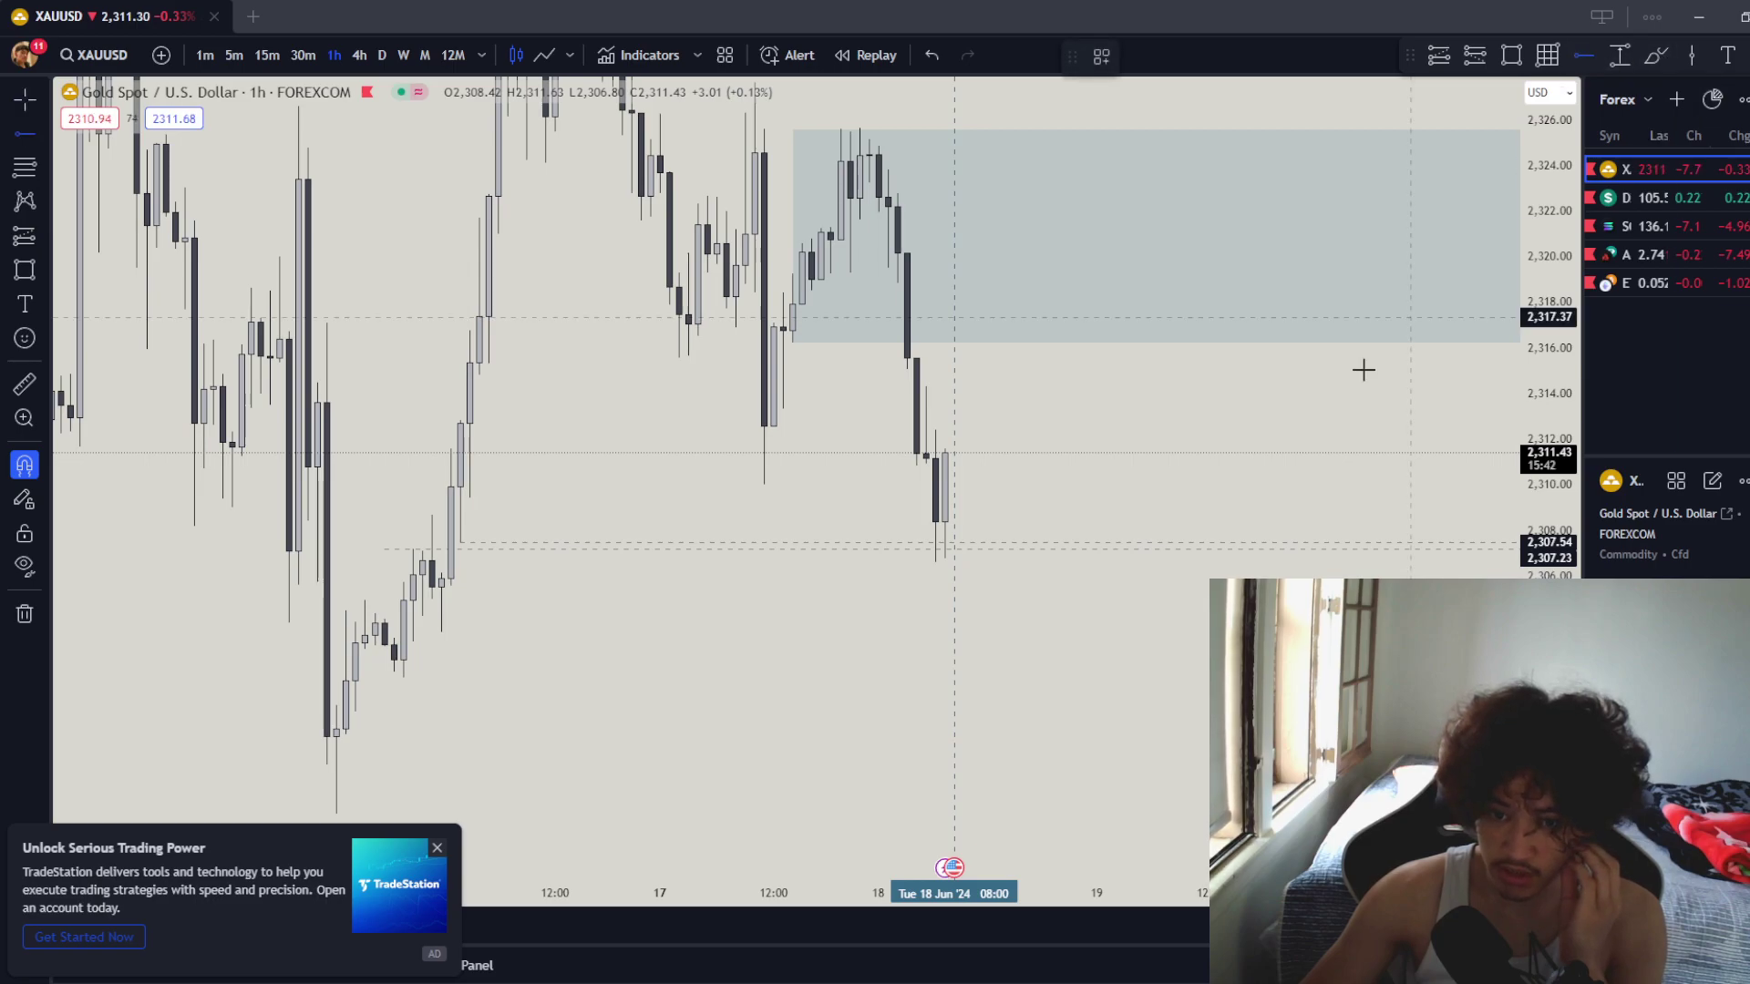
pyautogui.click(934, 562)
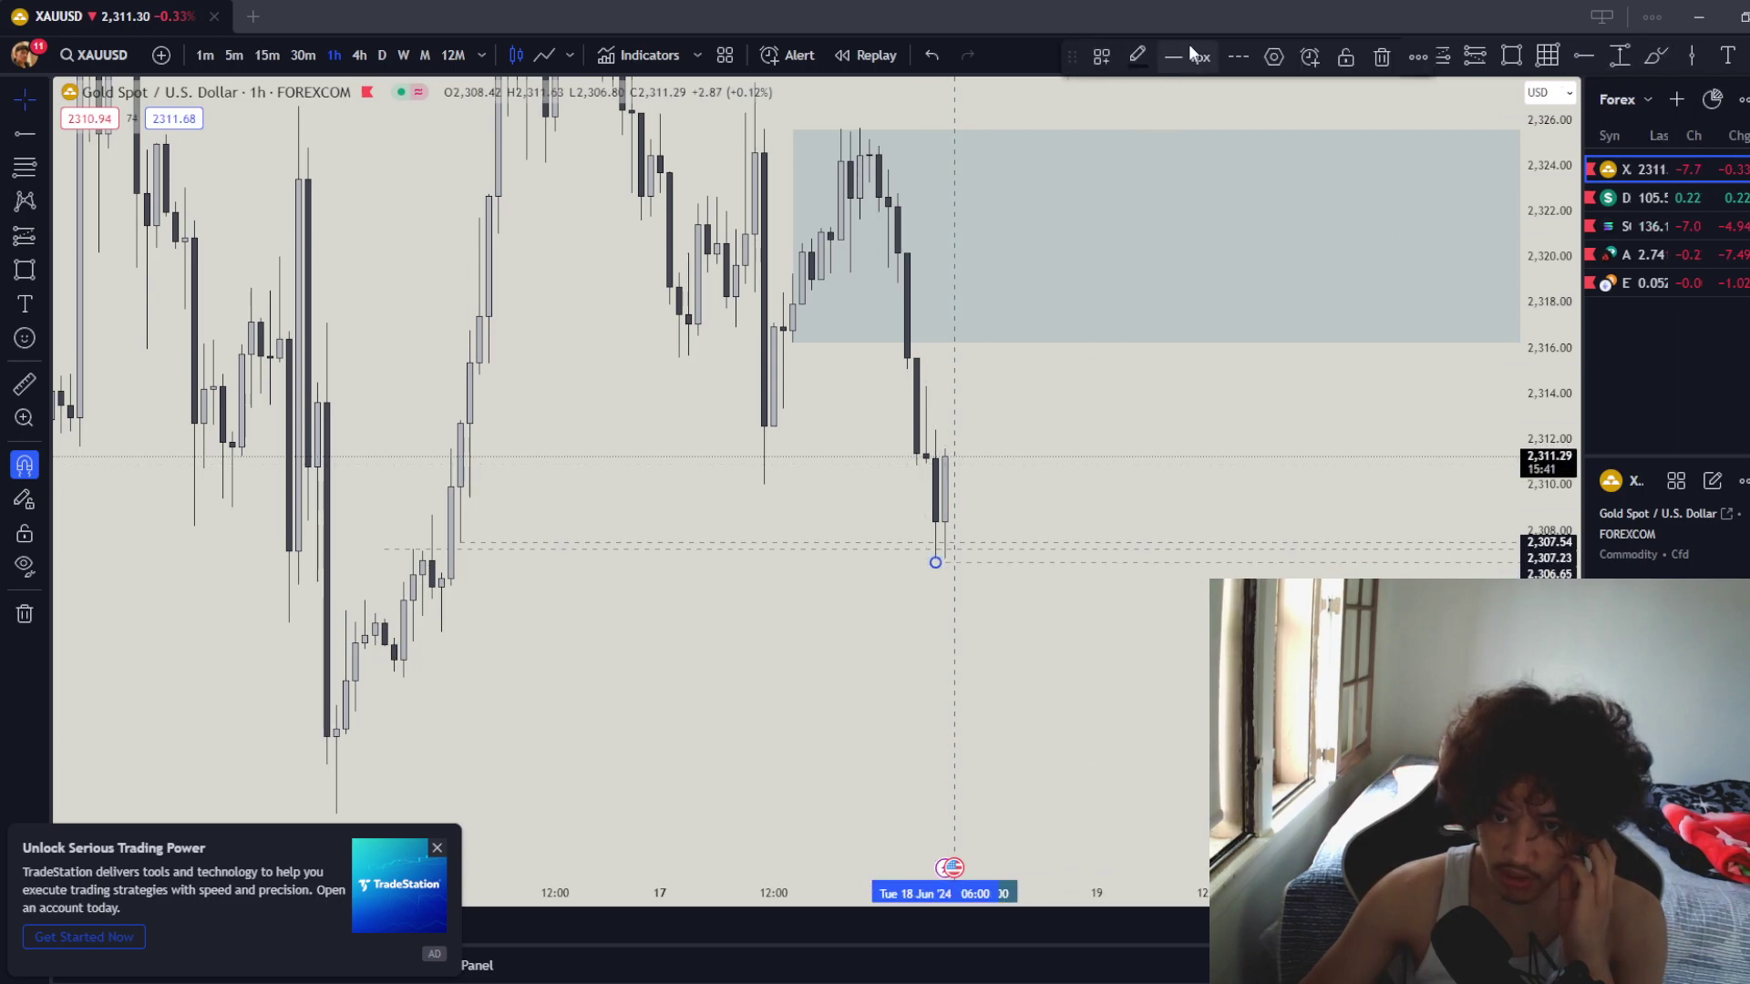
pyautogui.click(1101, 57)
pyautogui.click(1130, 258)
pyautogui.click(1167, 695)
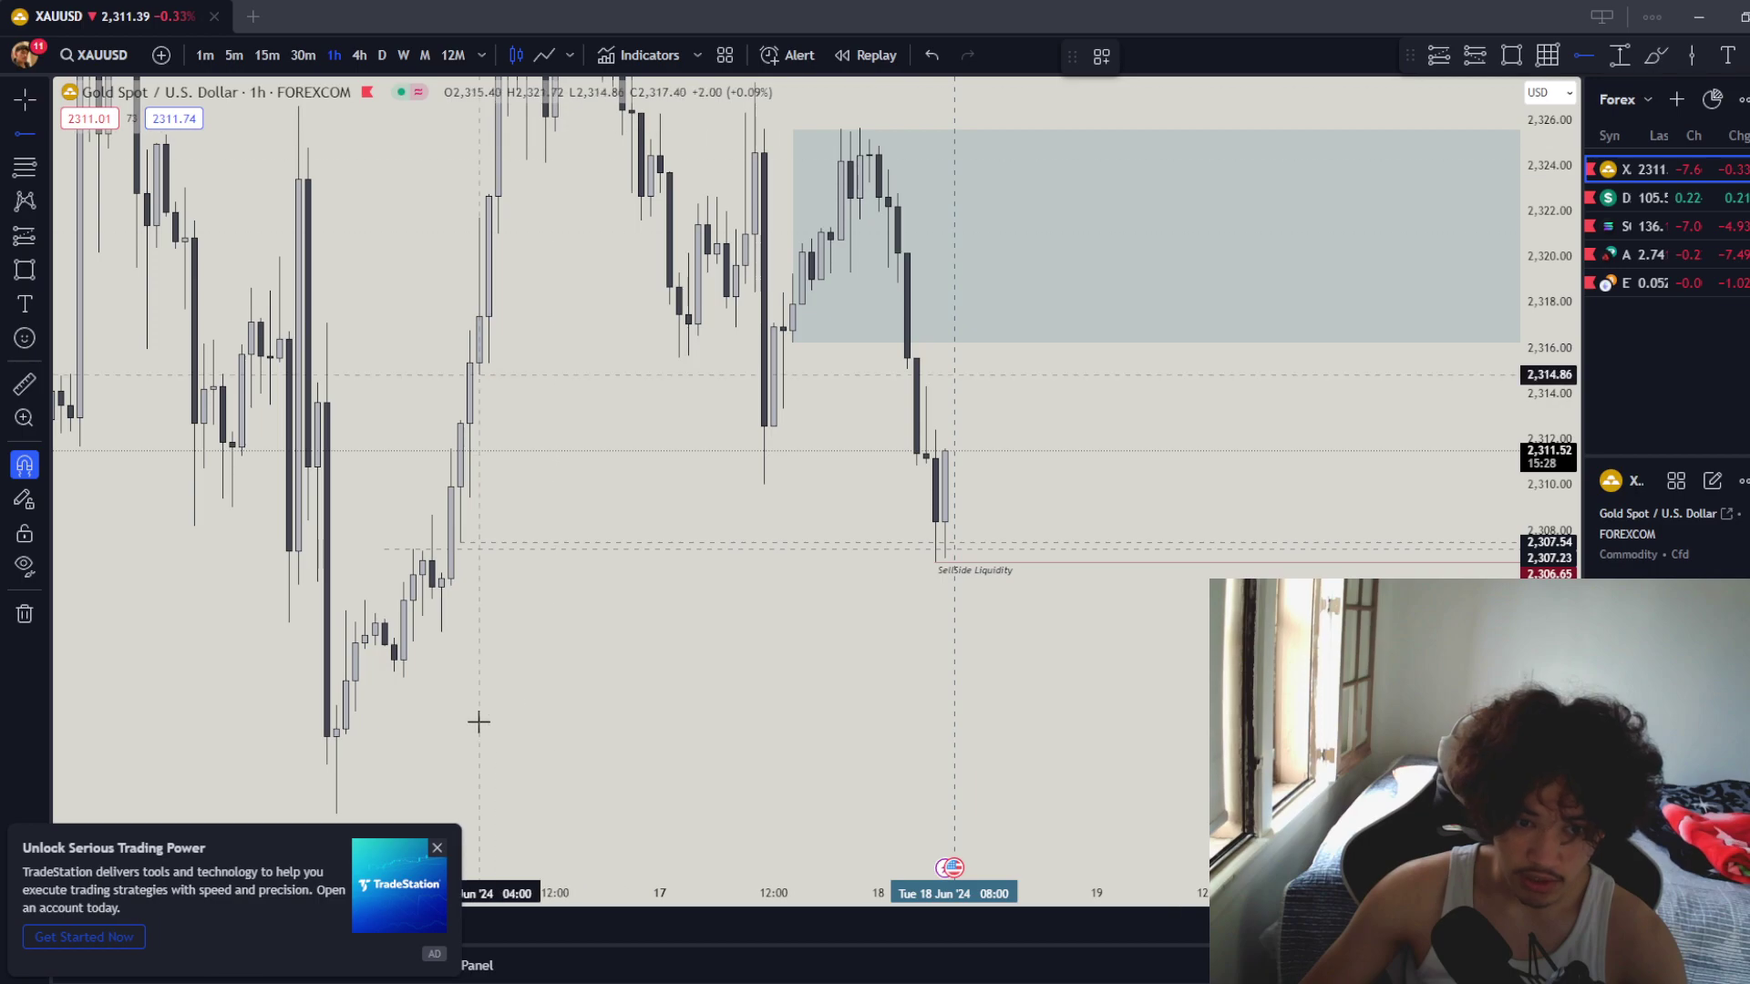
# - Place a SellSide Liquidity ray at the earlier swing low, dragging it down into position
pyautogui.click(445, 638)
pyautogui.moveTo(451, 588); pyautogui.dragTo(441, 633)
pyautogui.click(1105, 56)
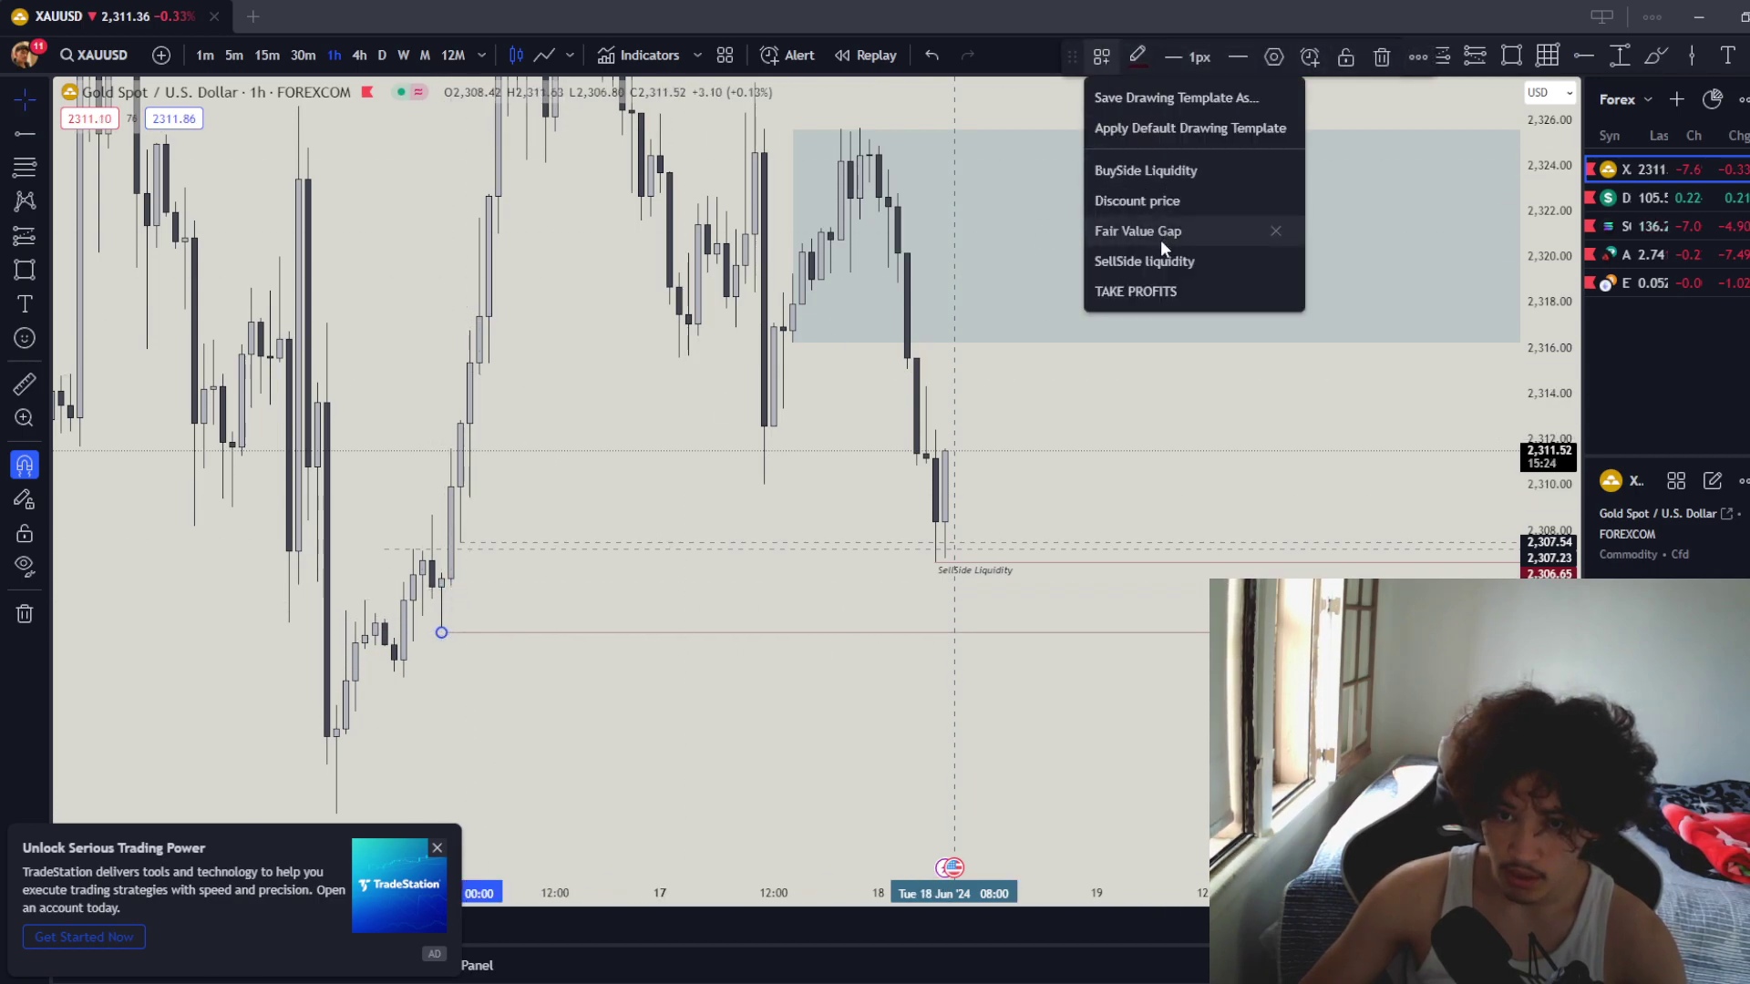
pyautogui.click(1150, 258)
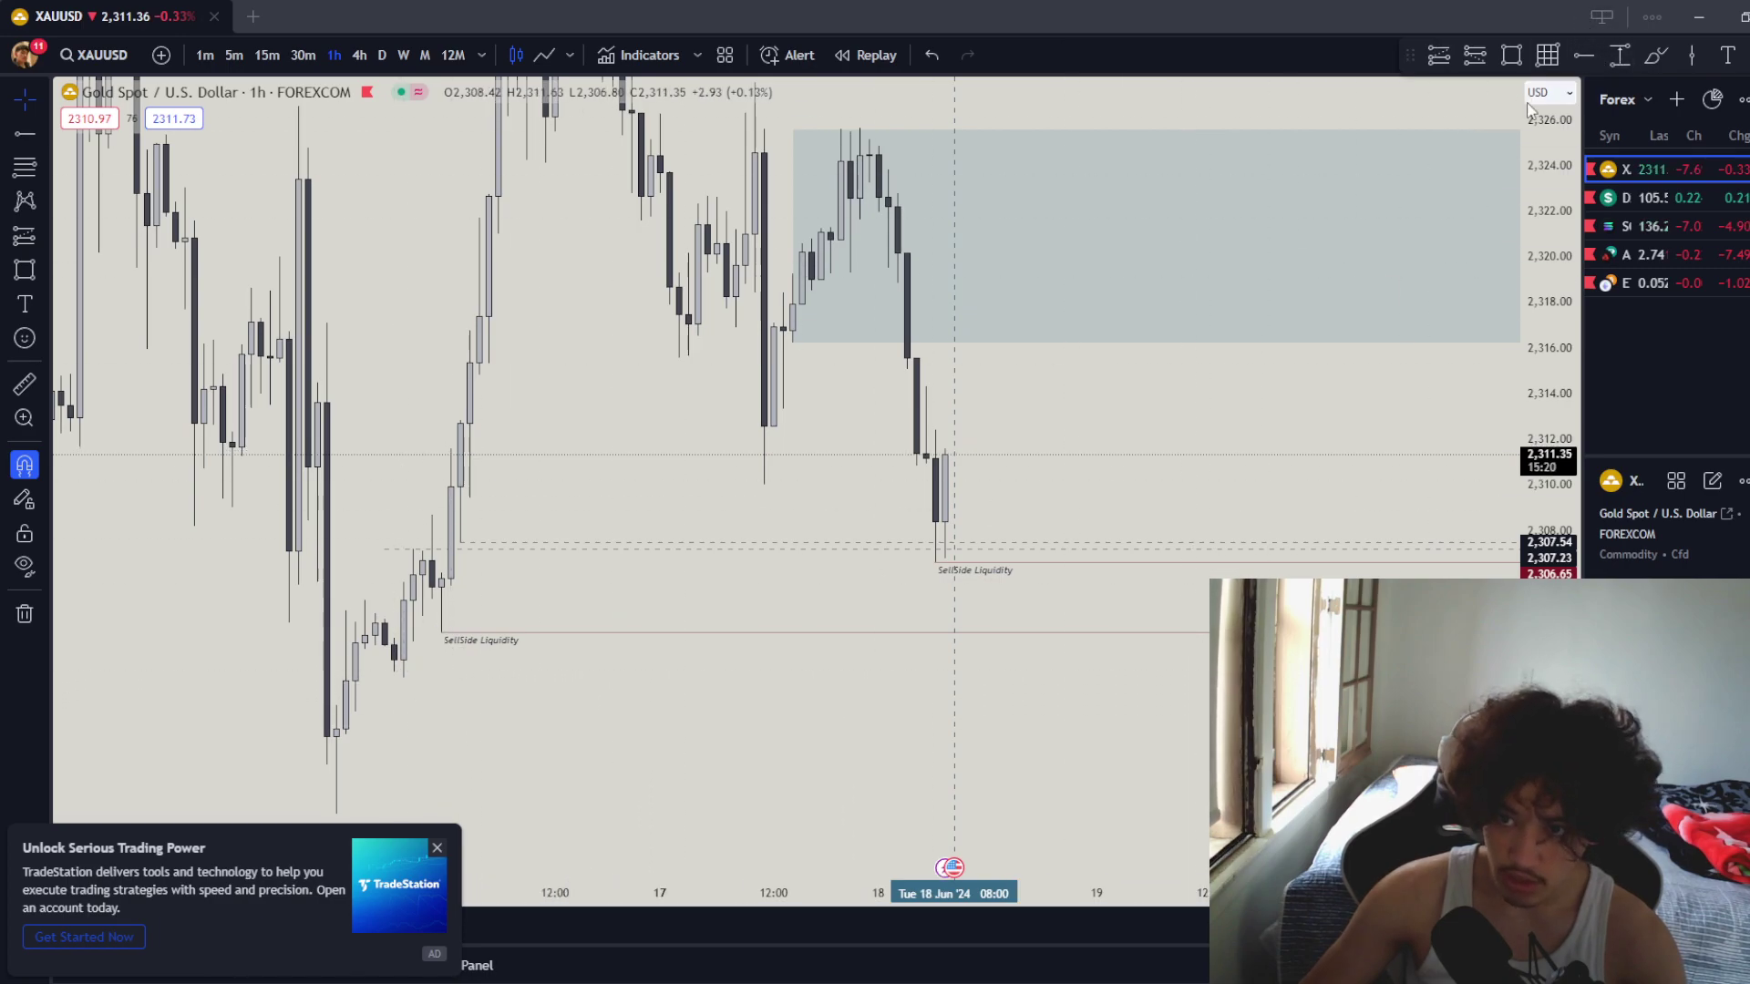
# - Add a second SellSide Liquidity ray at a lower swing low and bring all levels into view
pyautogui.click(406, 678)
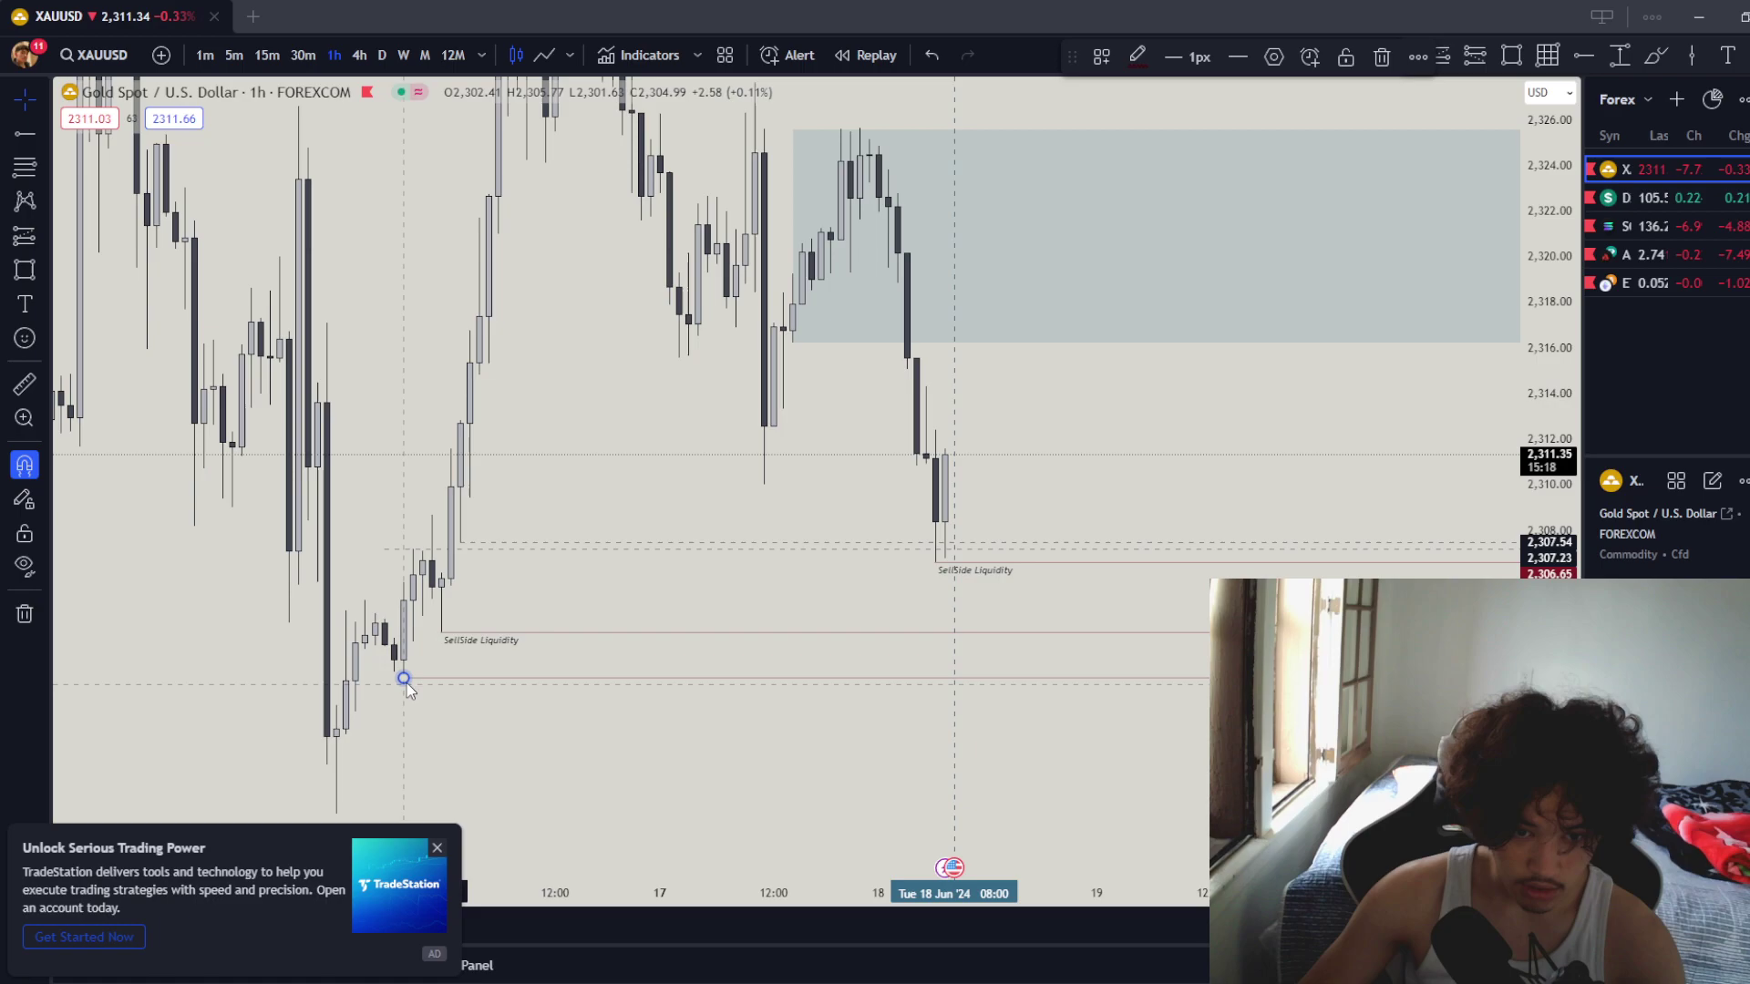
pyautogui.click(1112, 54)
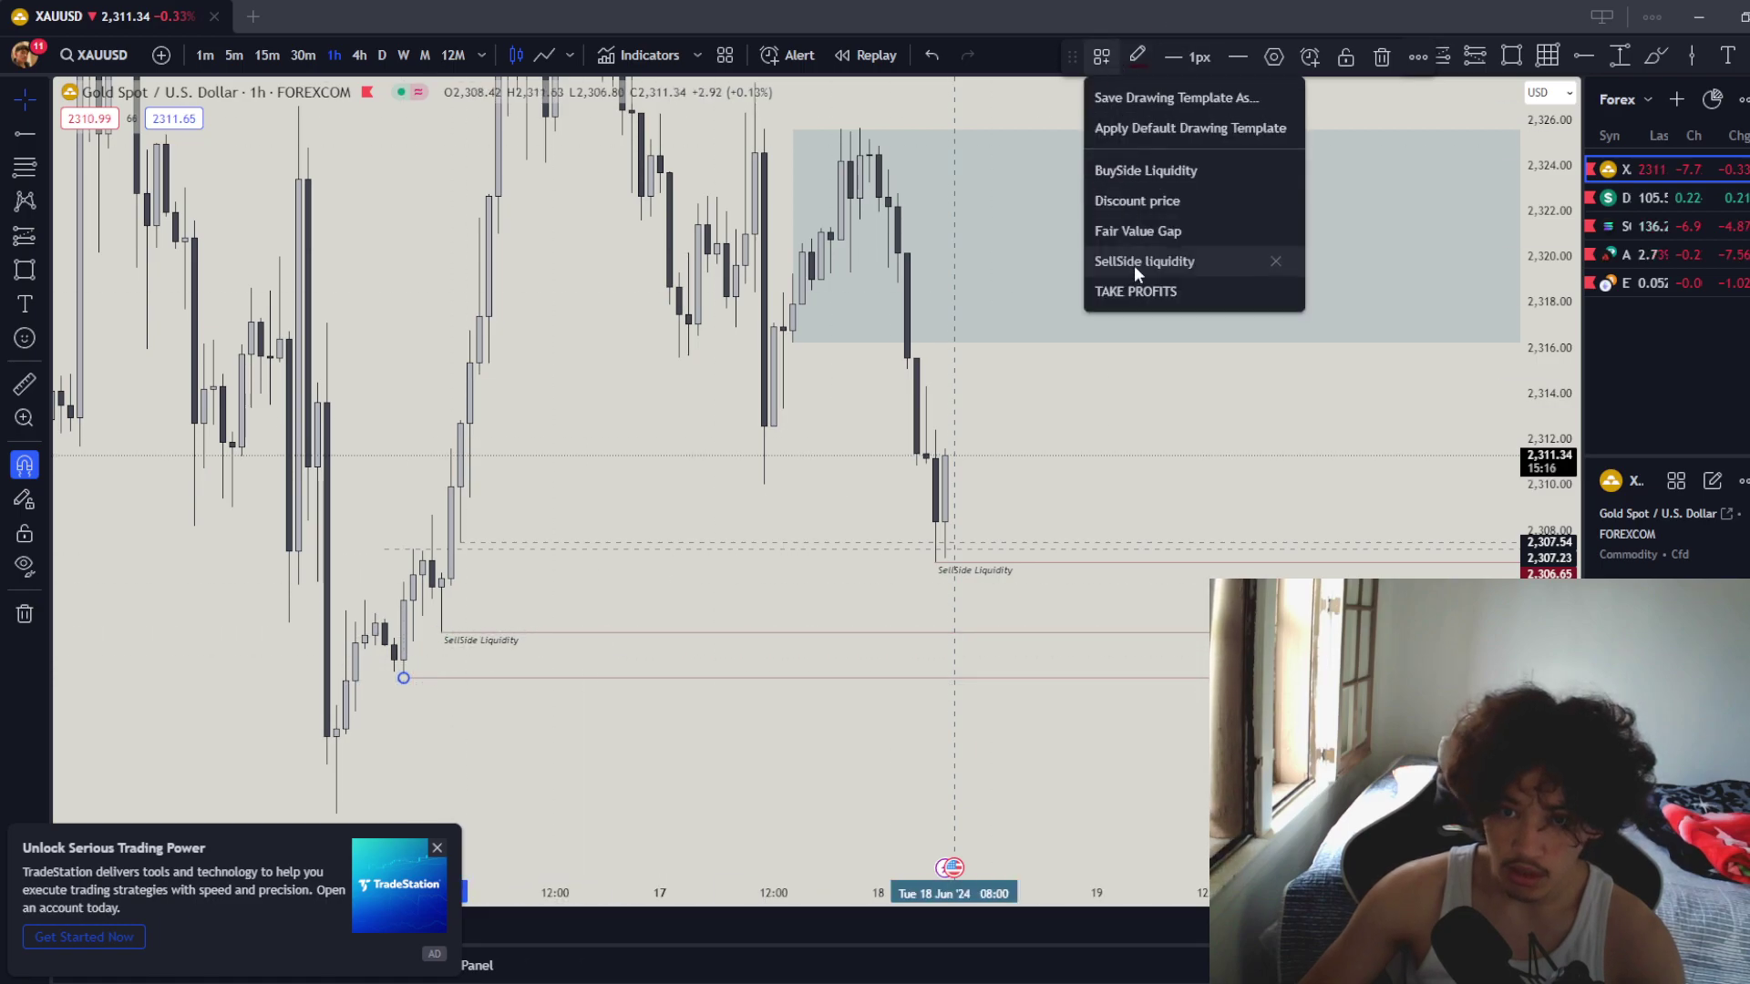
pyautogui.click(1134, 261)
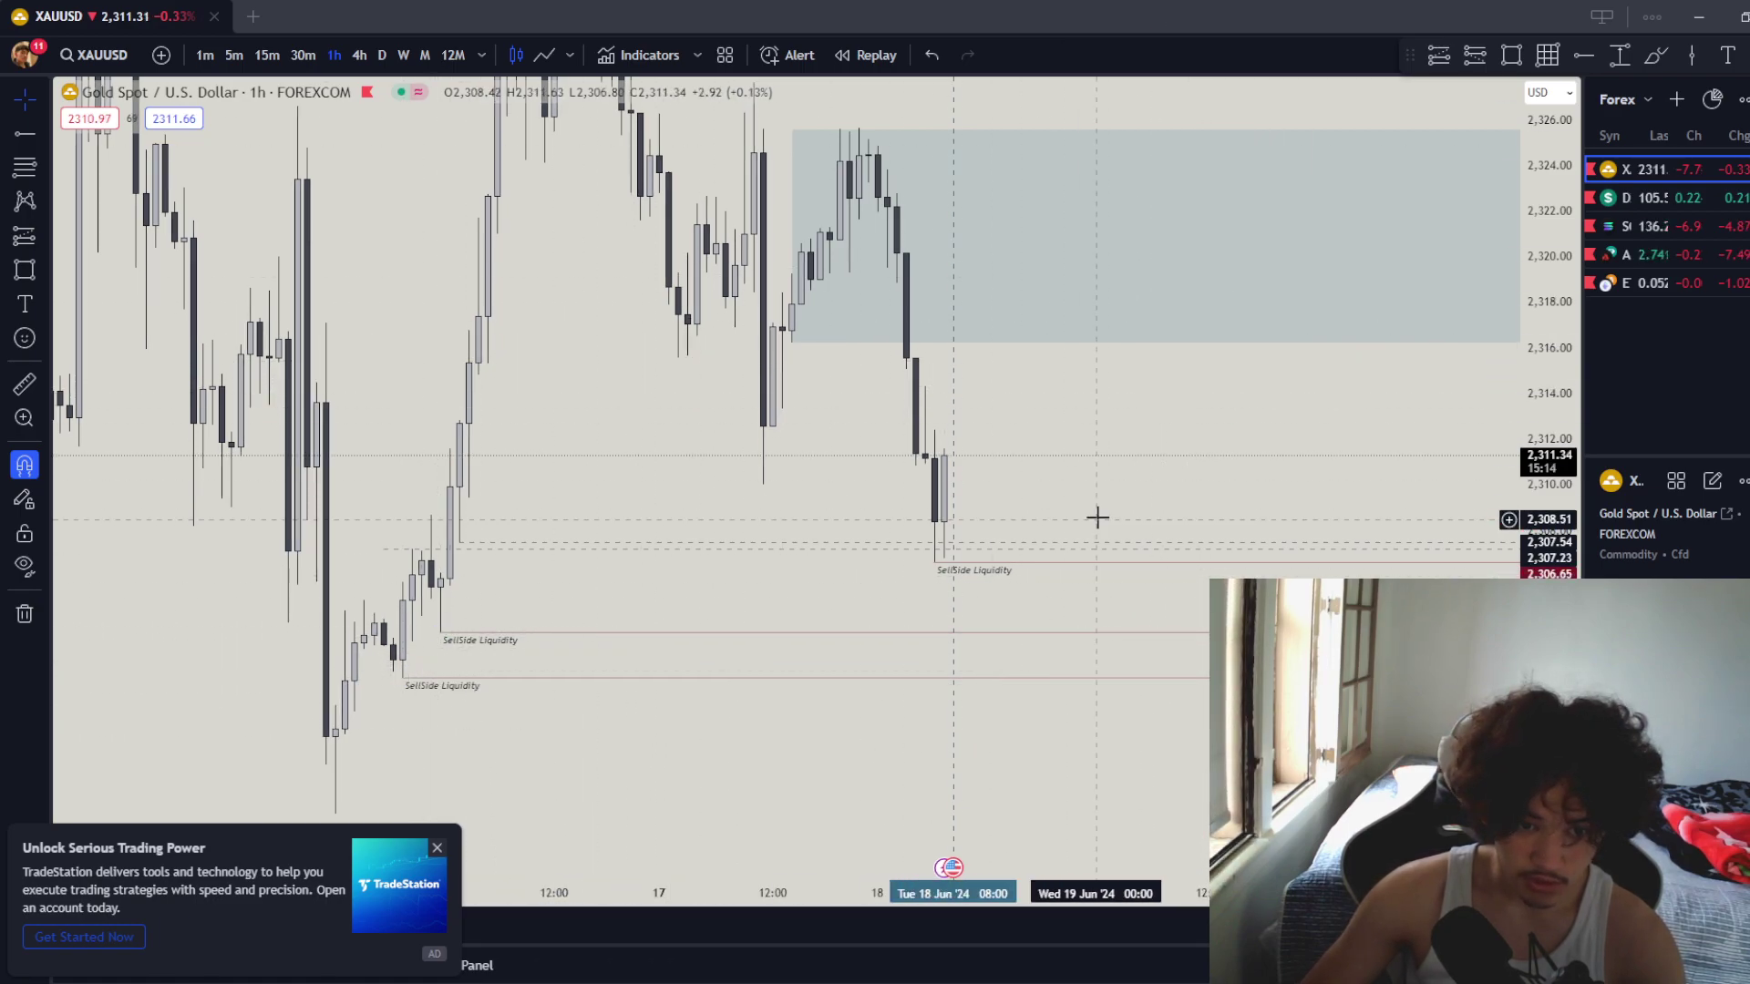
pyautogui.moveTo(1094, 469); pyautogui.dragTo(1117, 565)
pyautogui.scroll(3, 1392, 549)
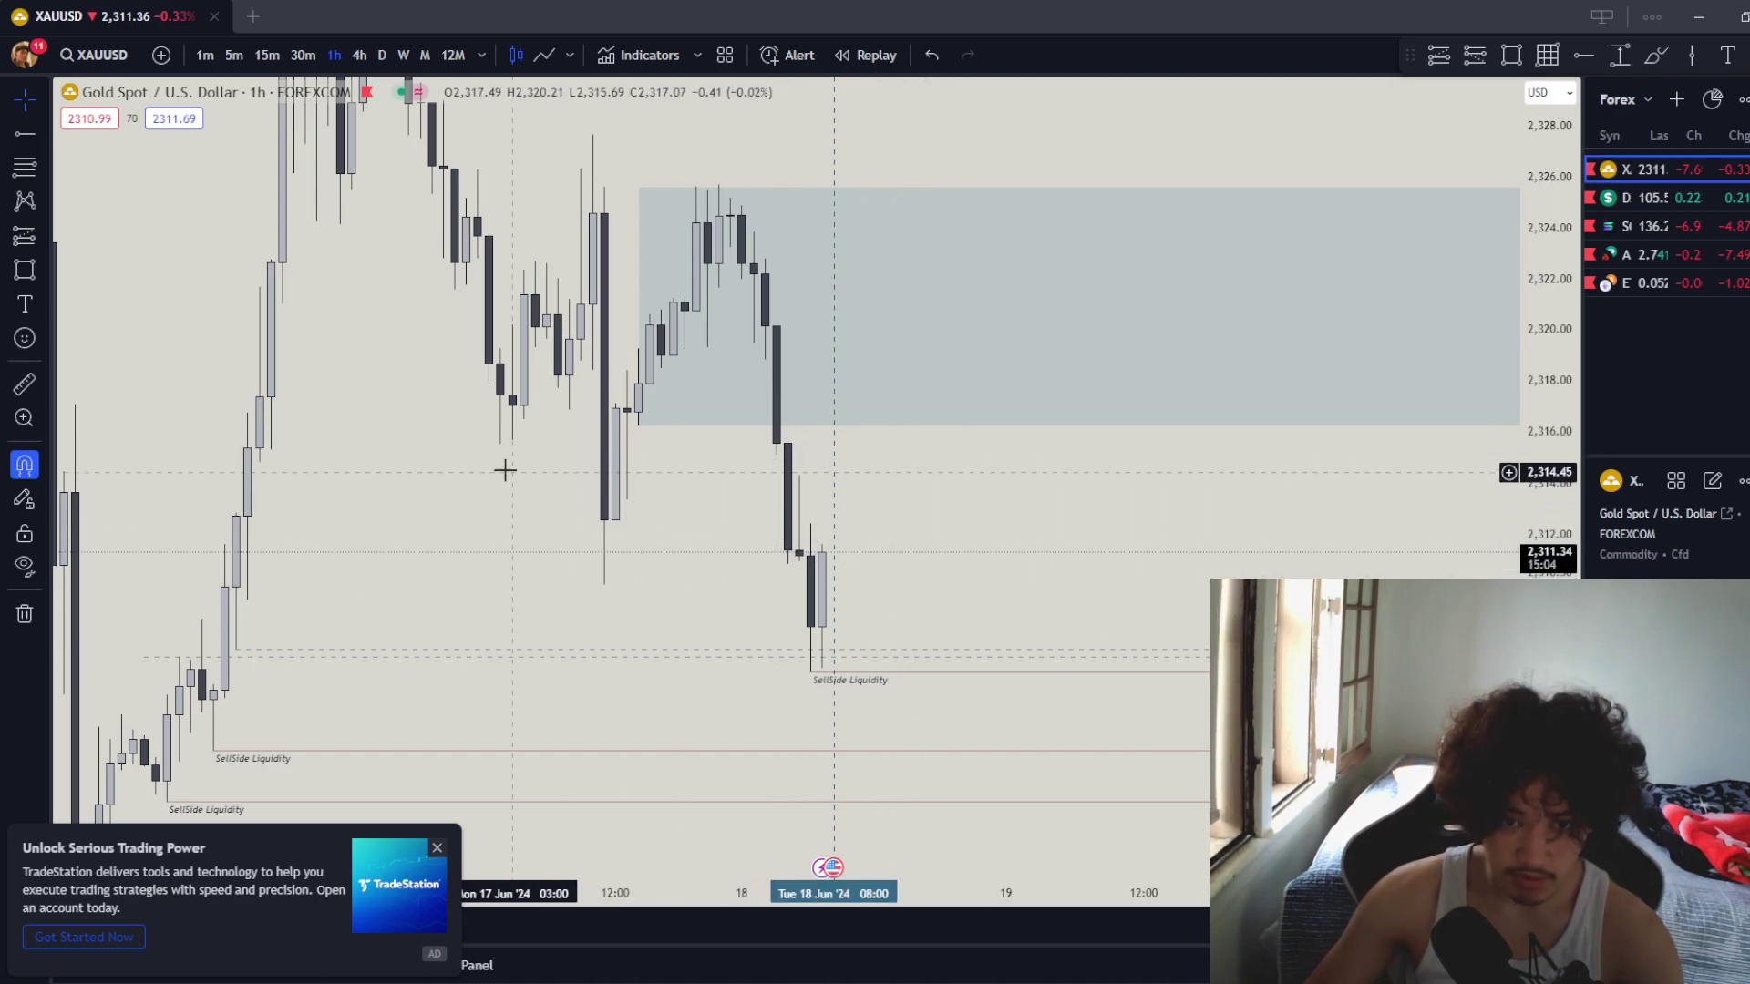
# - On the 1h chart, draw a Fib retracement from the ~2,325 high to the latest low, 0.5 near 2,315.8
pyautogui.click(359, 55)
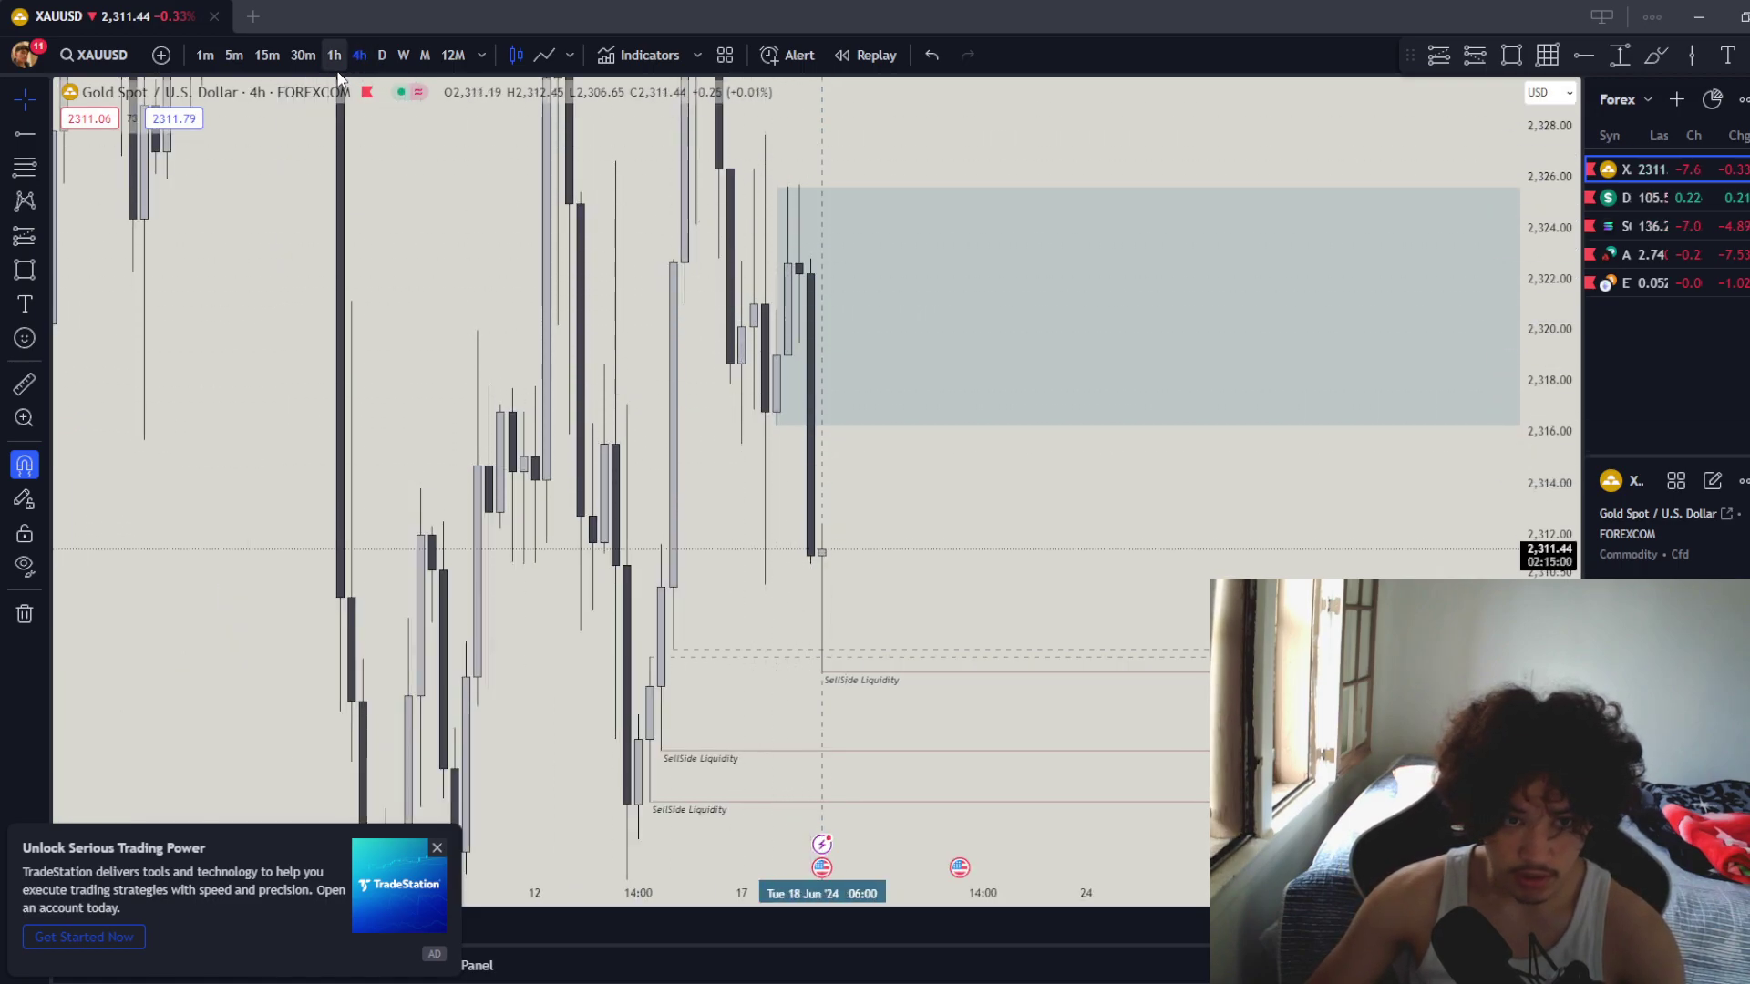
pyautogui.click(333, 56)
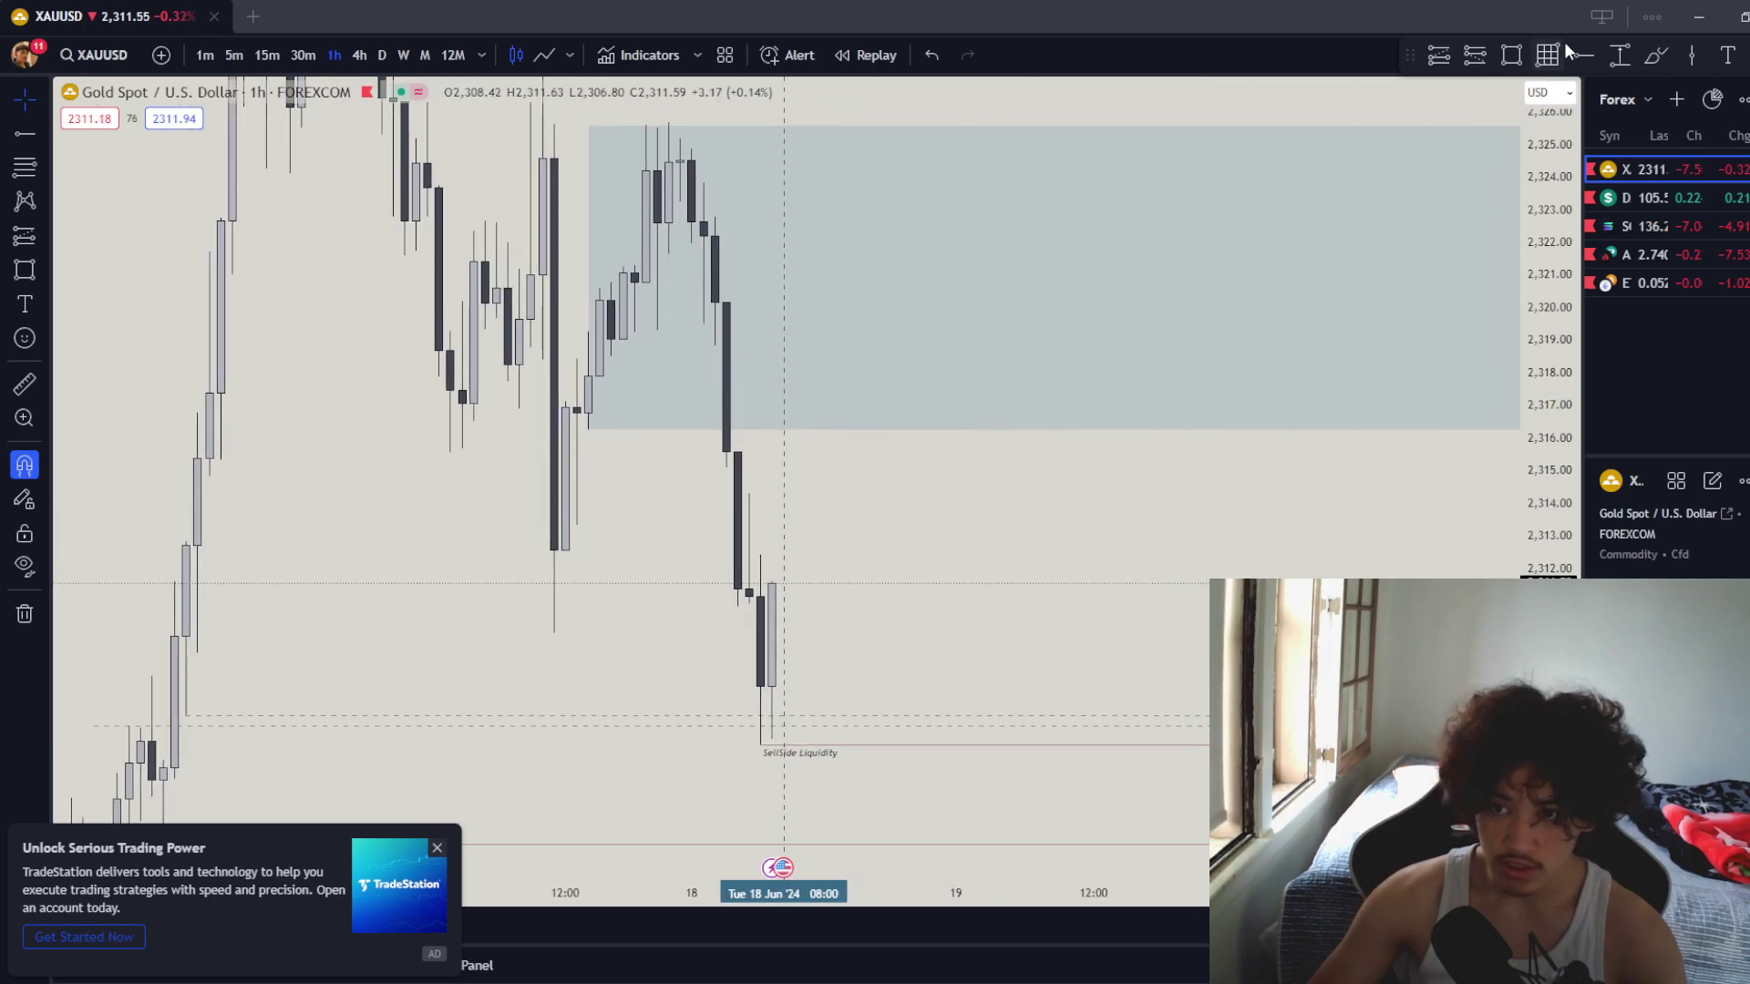
pyautogui.click(679, 128)
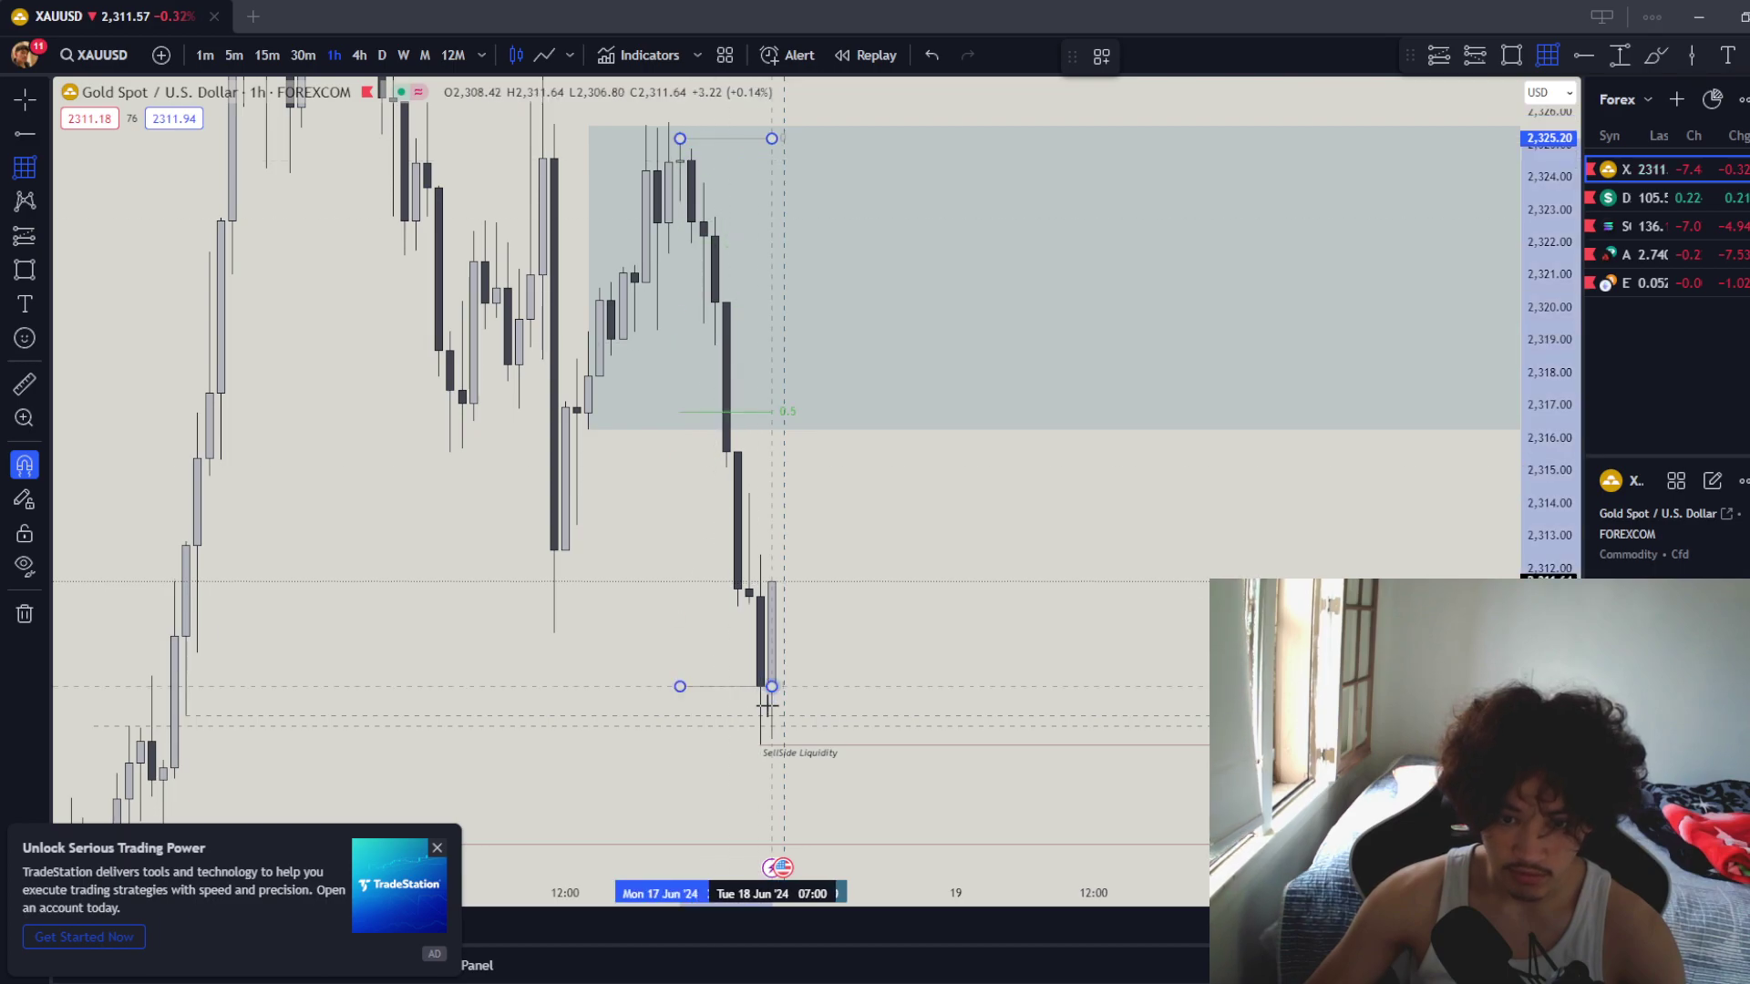
pyautogui.click(762, 746)
pyautogui.click(972, 562)
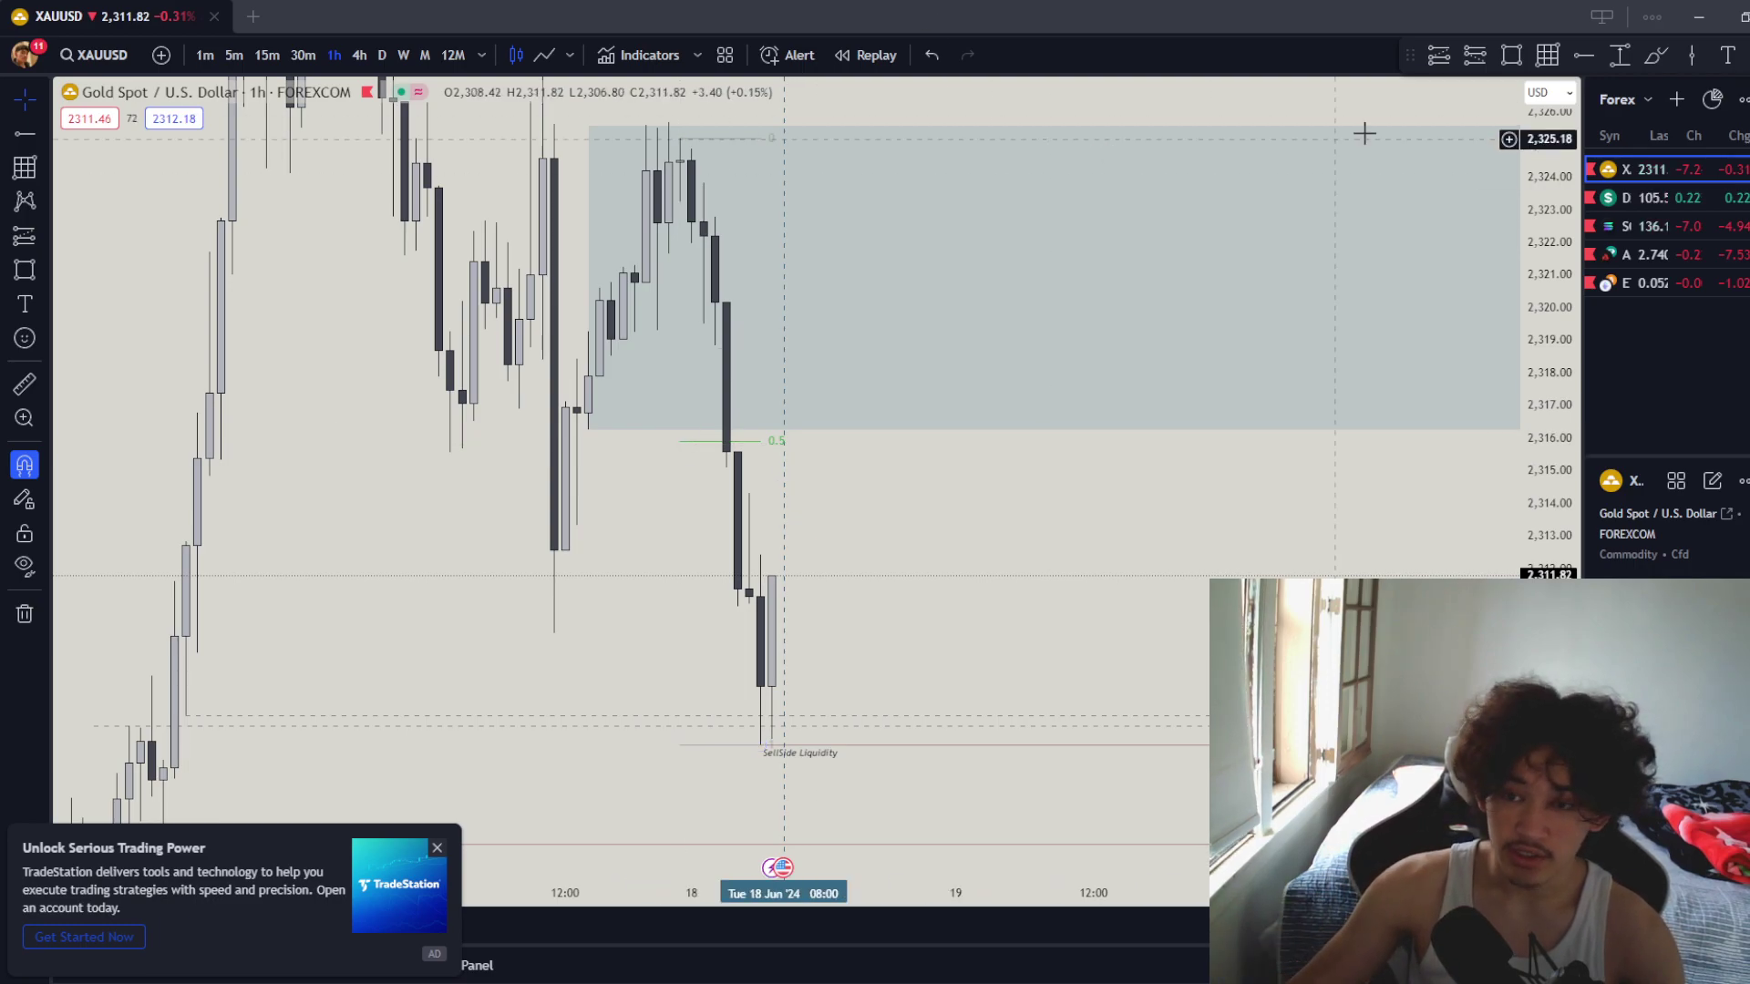
# - Place a template-styled ray at 2,315.11 and another ray at 2,314.32
pyautogui.click(1584, 55)
pyautogui.click(725, 468)
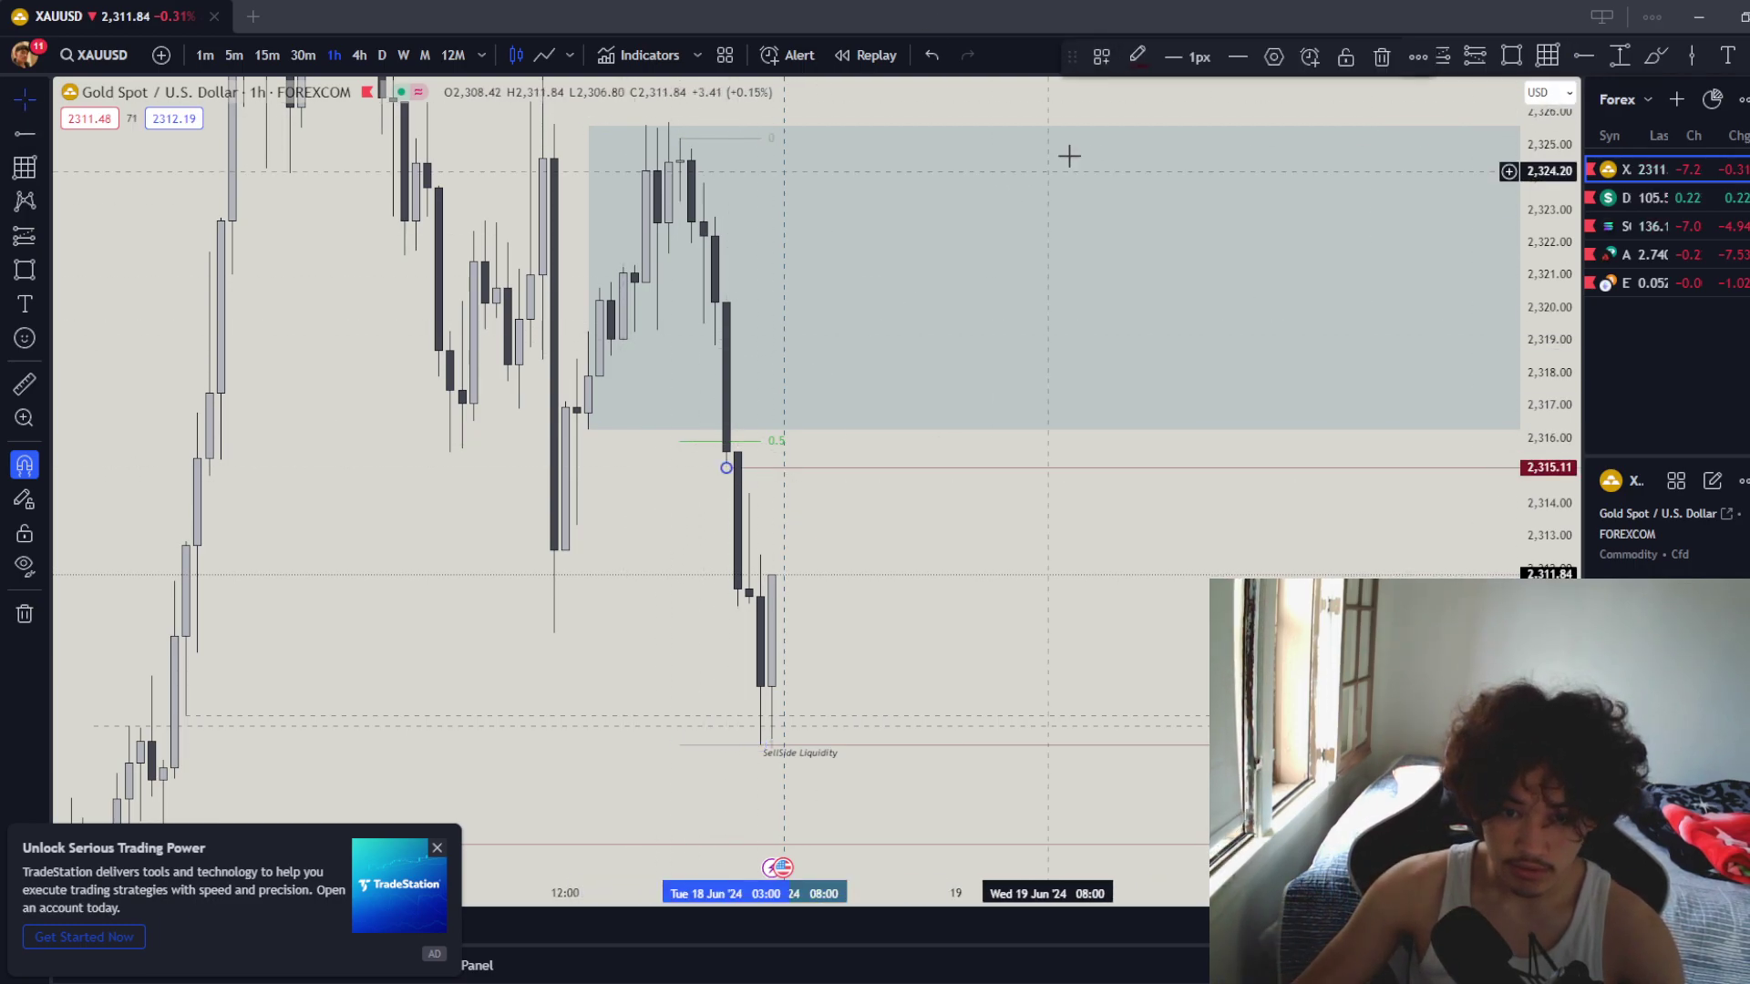
pyautogui.click(1101, 56)
pyautogui.click(1105, 234)
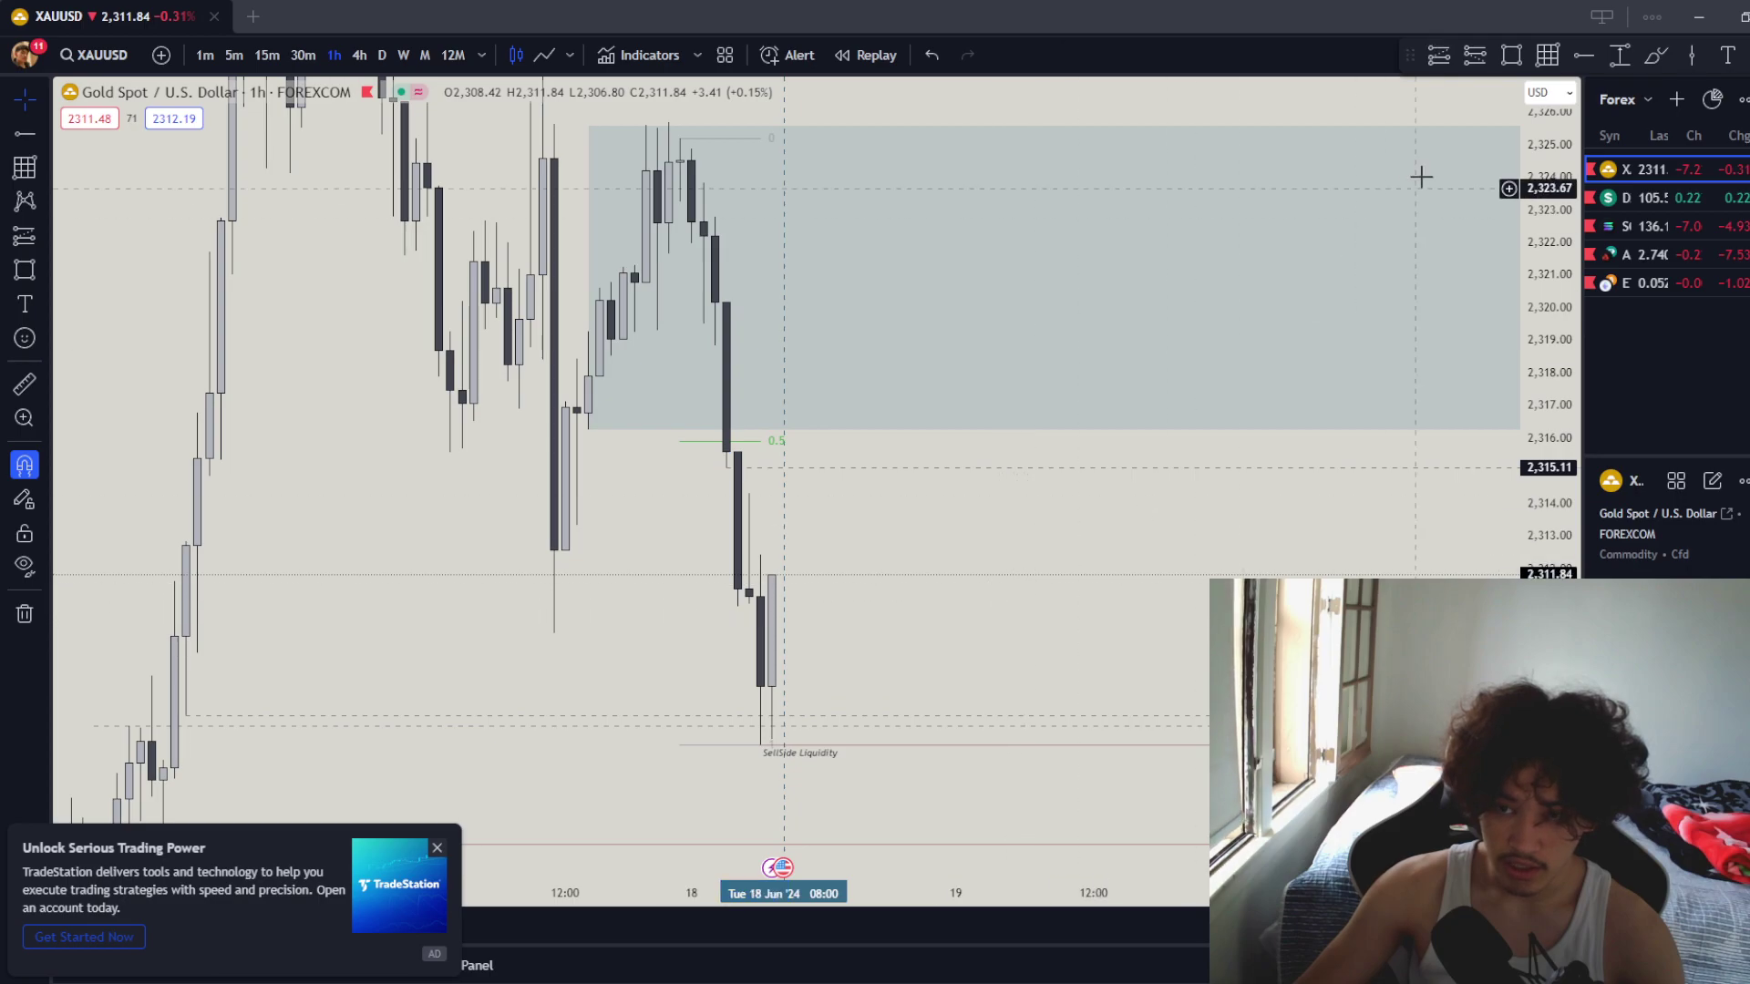
pyautogui.click(1582, 56)
pyautogui.click(750, 493)
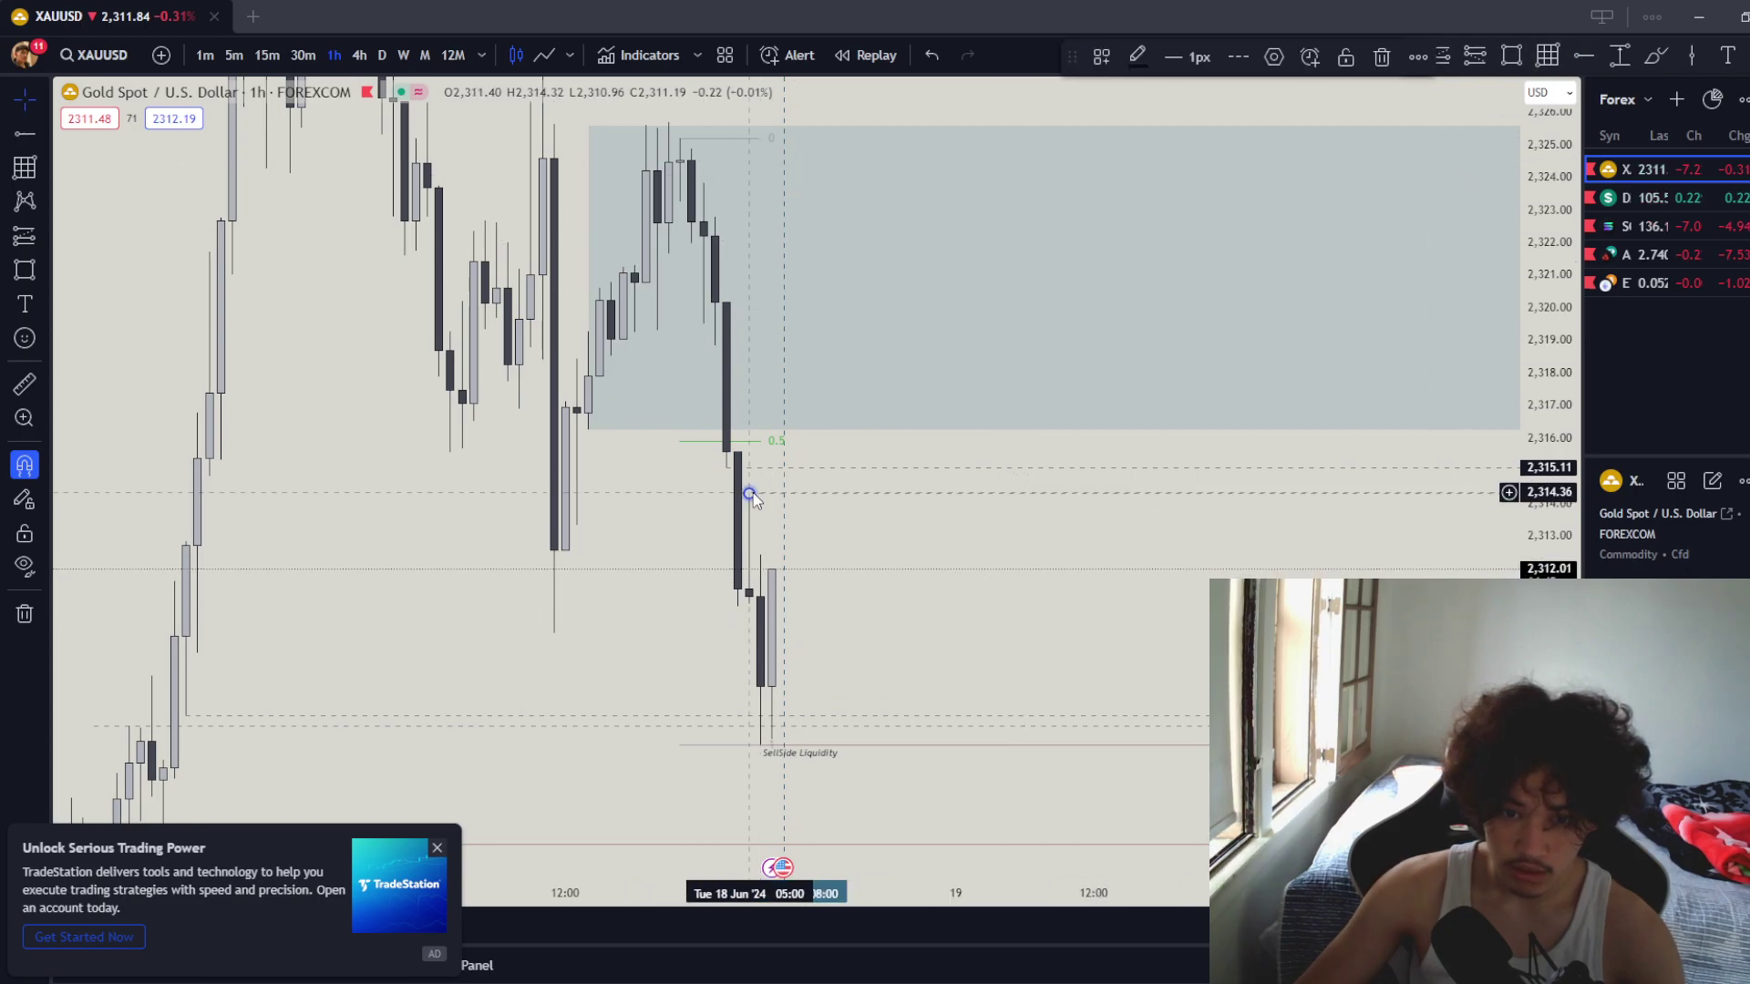
# - Check the levels on 4h, return to 1h, and add a ray at 2,318.84 inside the zone
pyautogui.click(369, 56)
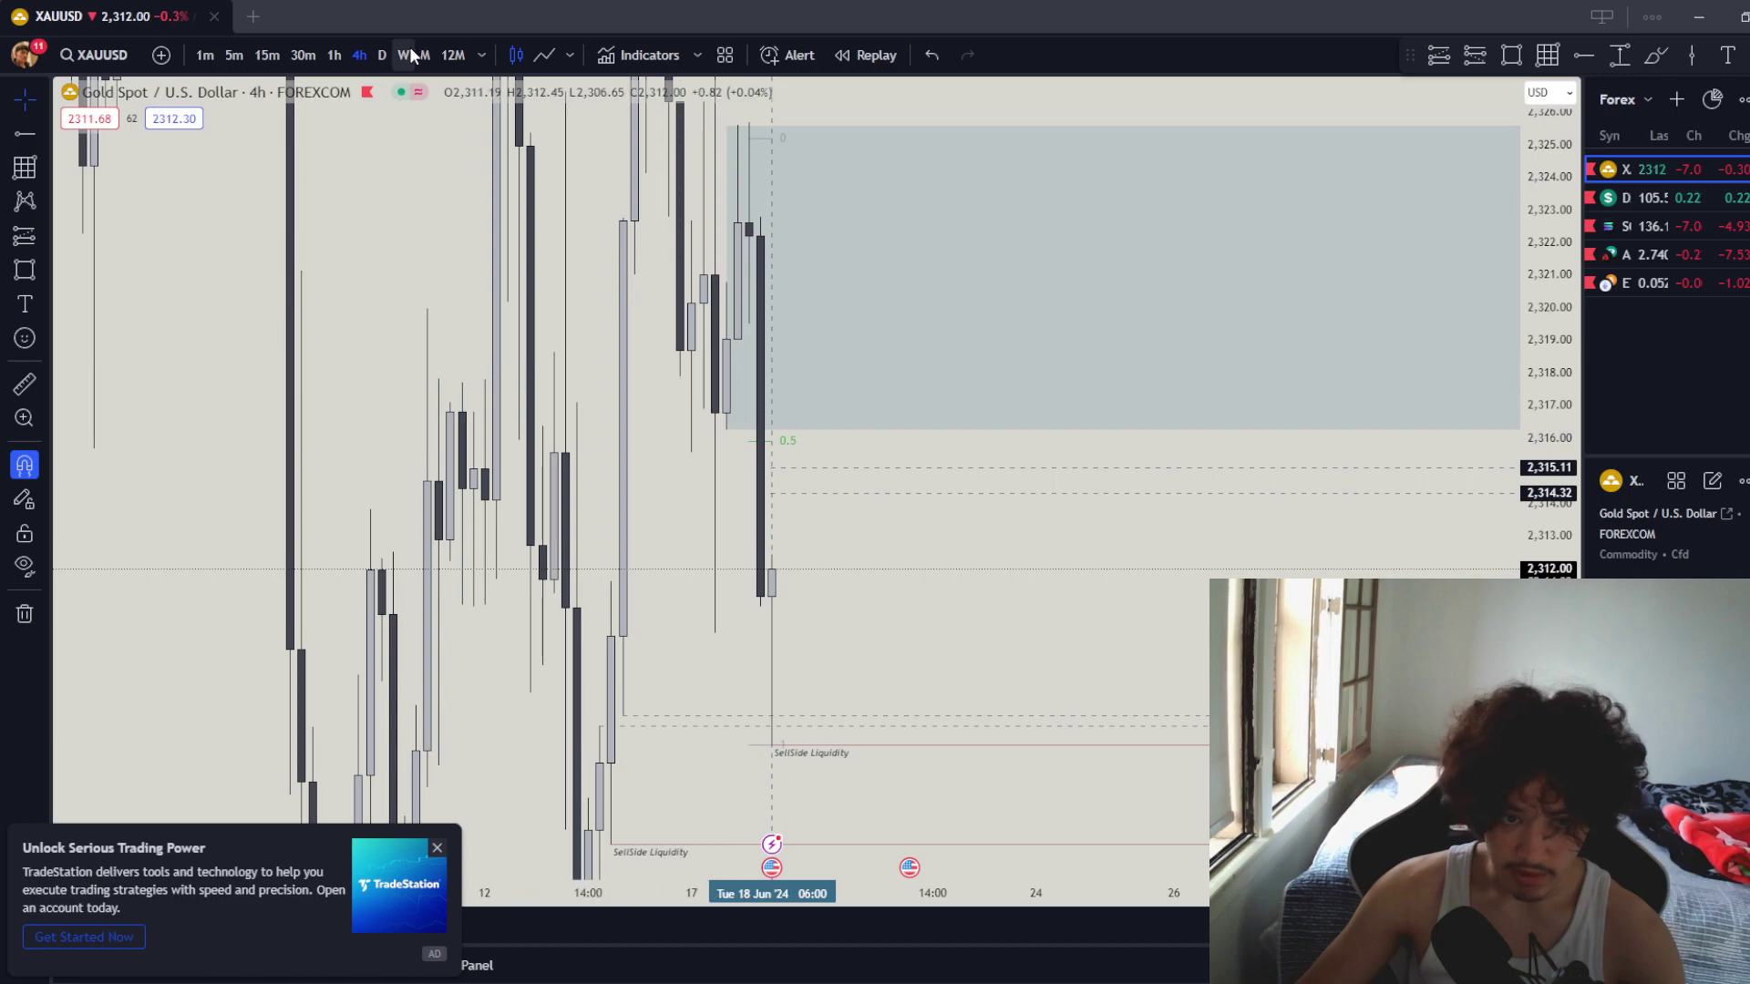
pyautogui.click(334, 56)
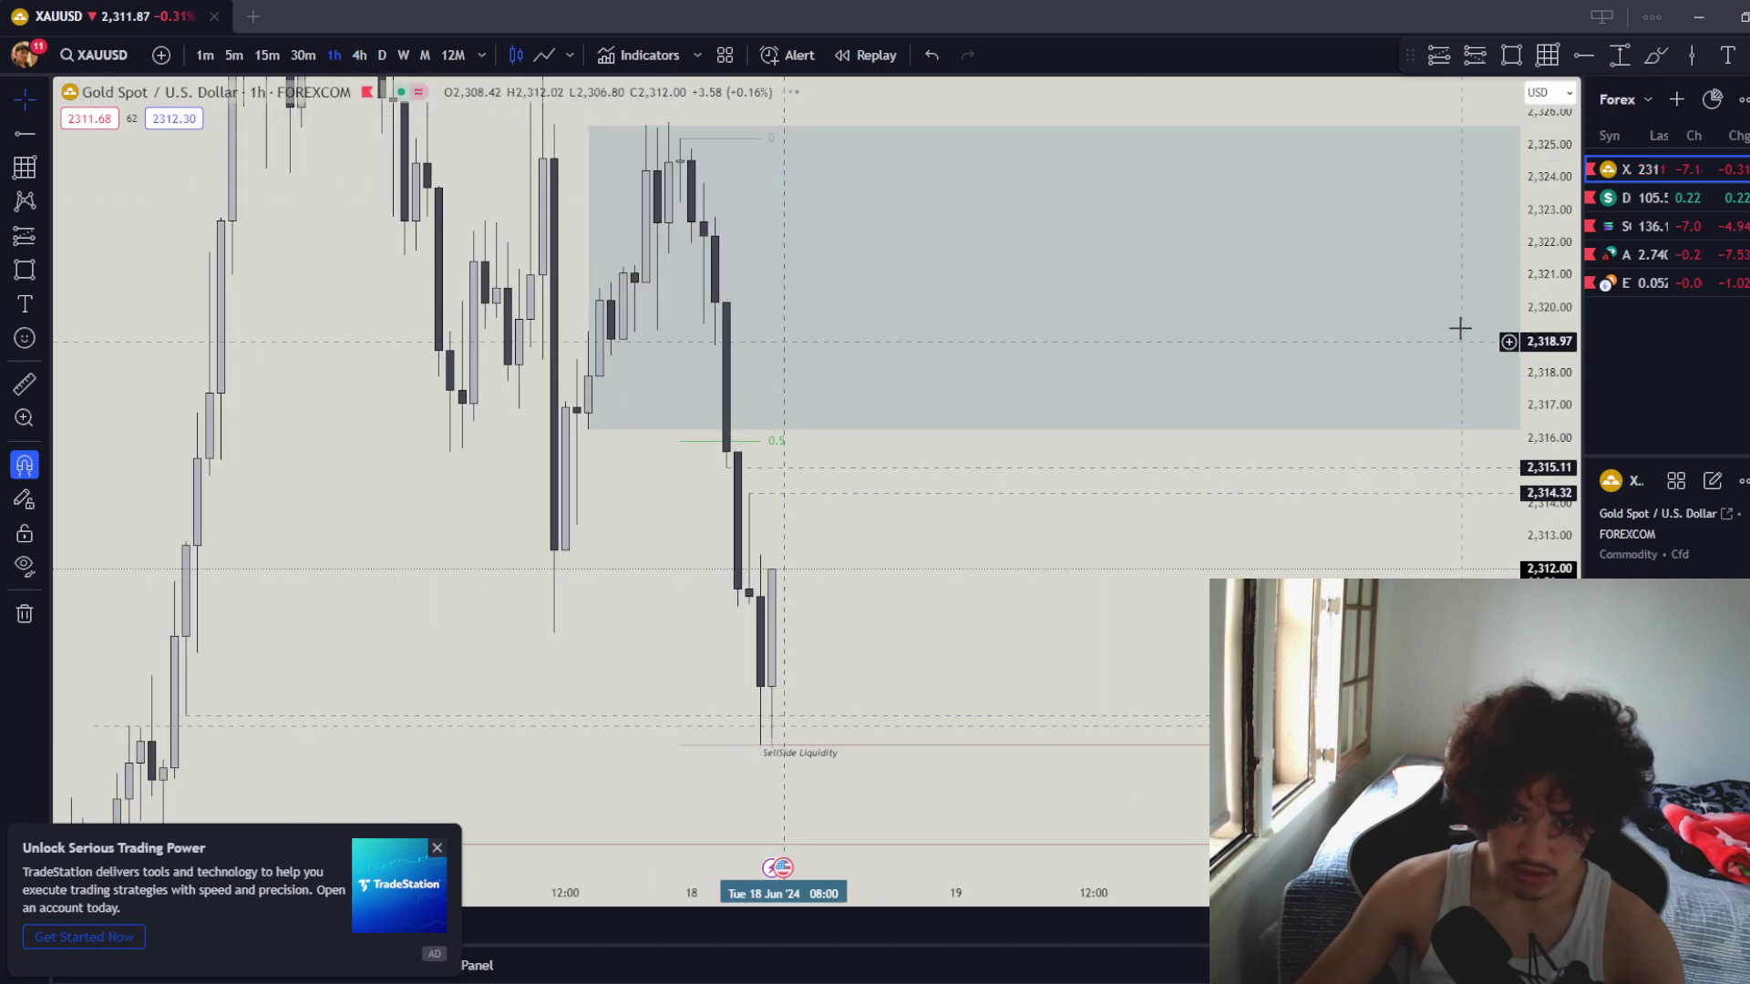
pyautogui.click(1588, 58)
pyautogui.click(714, 345)
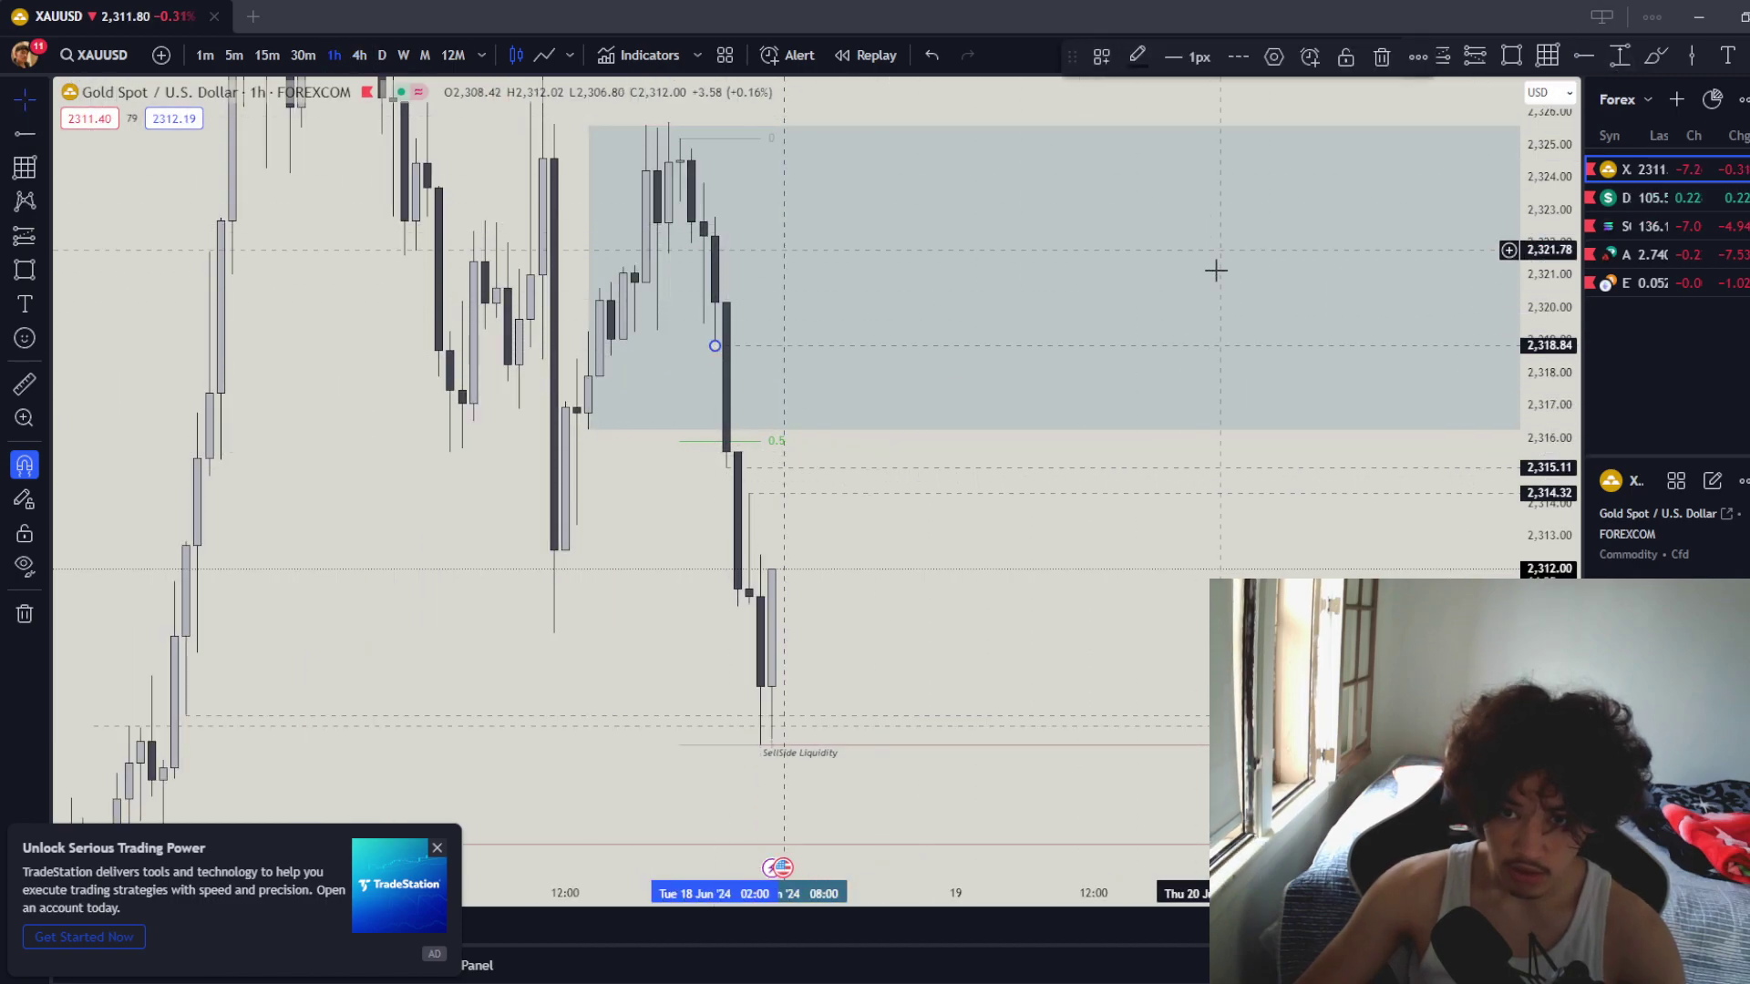
pyautogui.click(1121, 636)
# - Pan to review the liquidity lines and order-block zone, then switch to 30-minute candles
pyautogui.click(1588, 56)
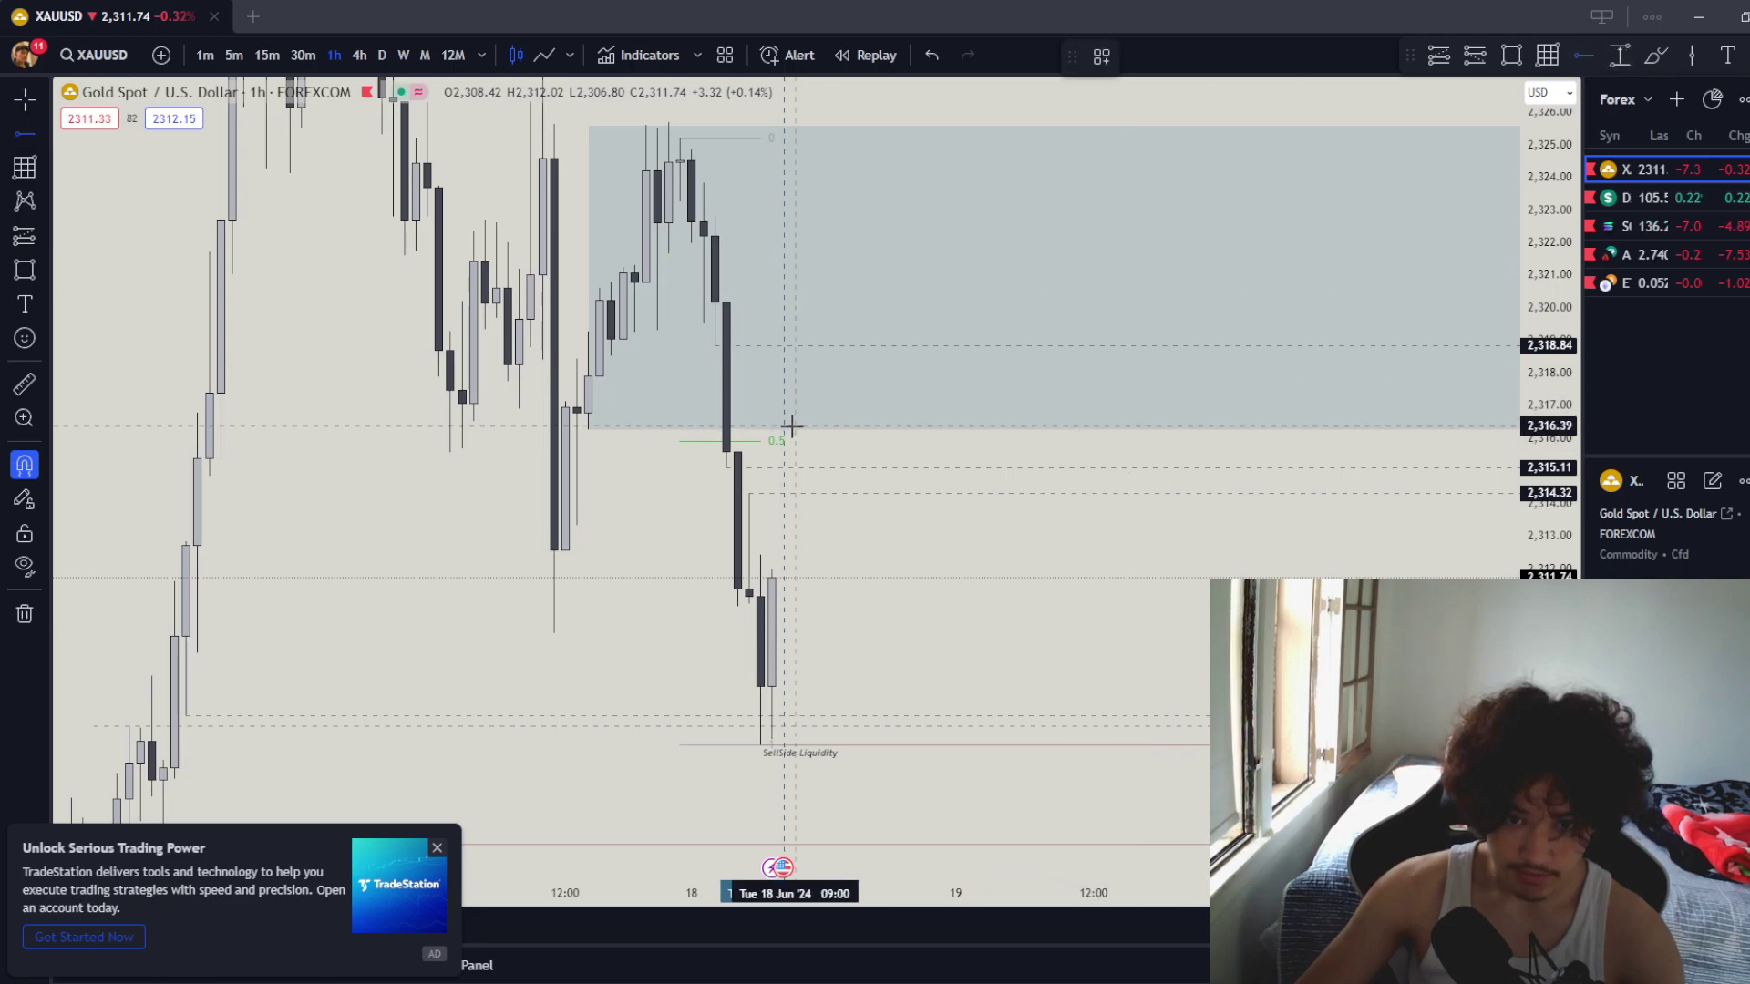
pyautogui.press('Escape')
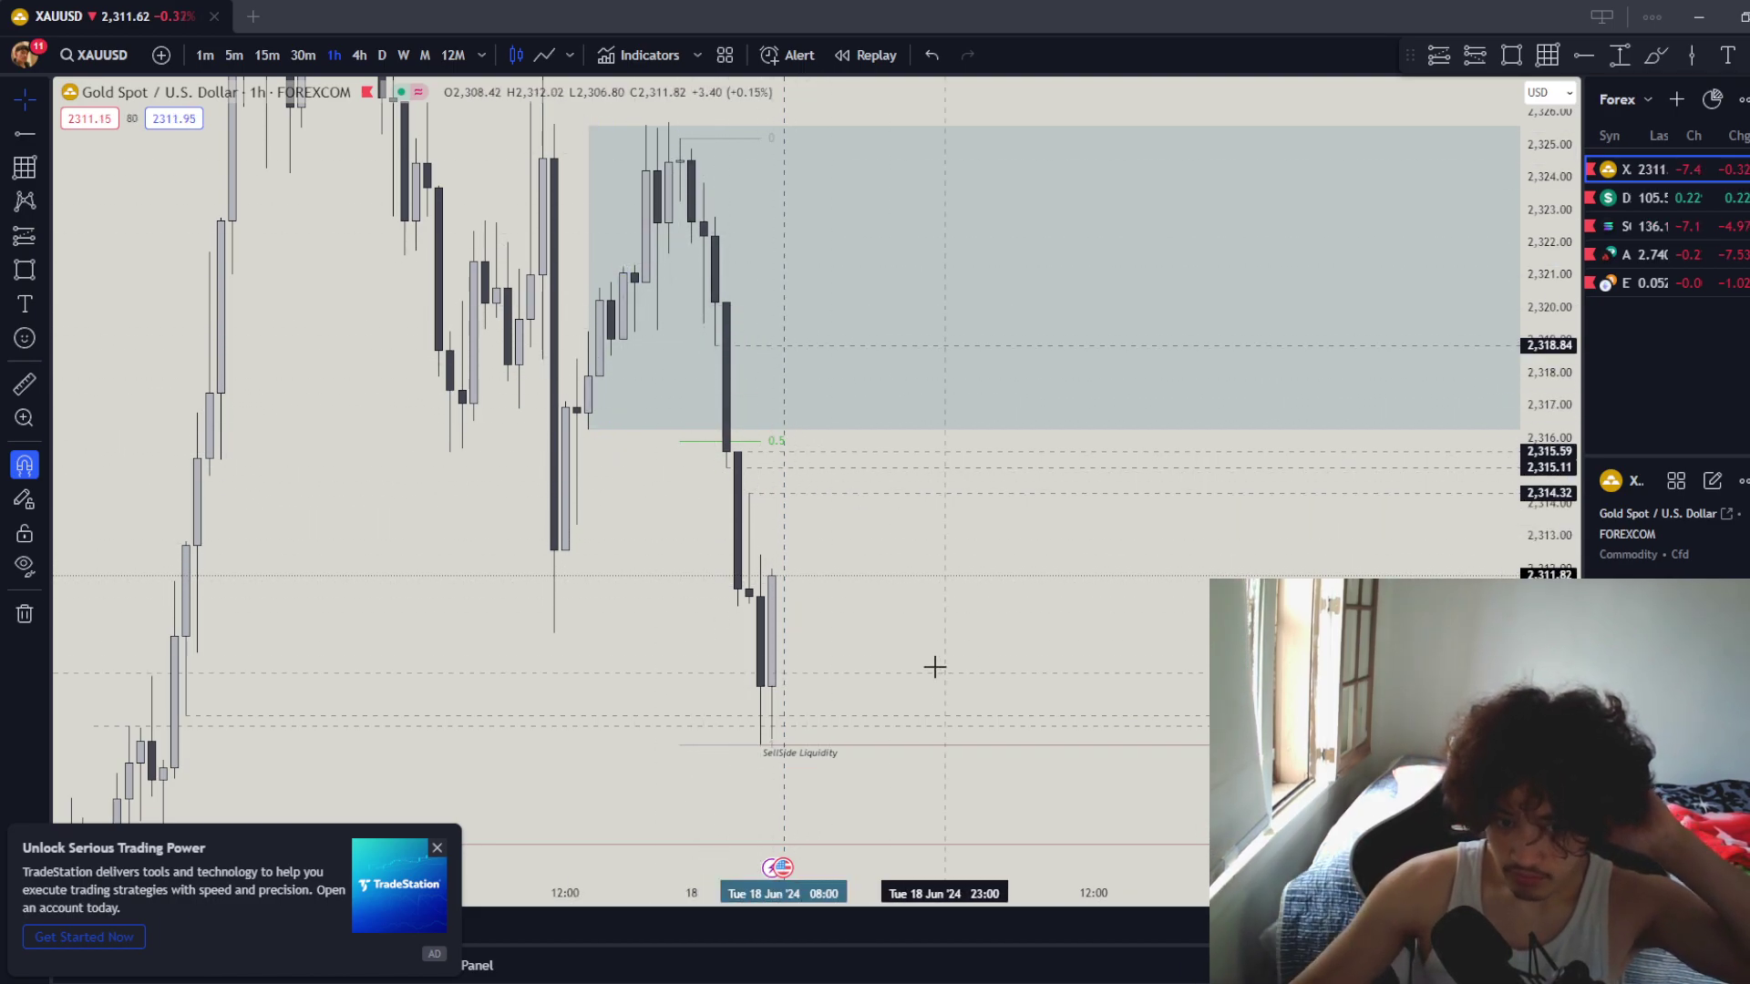
pyautogui.moveTo(915, 611); pyautogui.dragTo(906, 378)
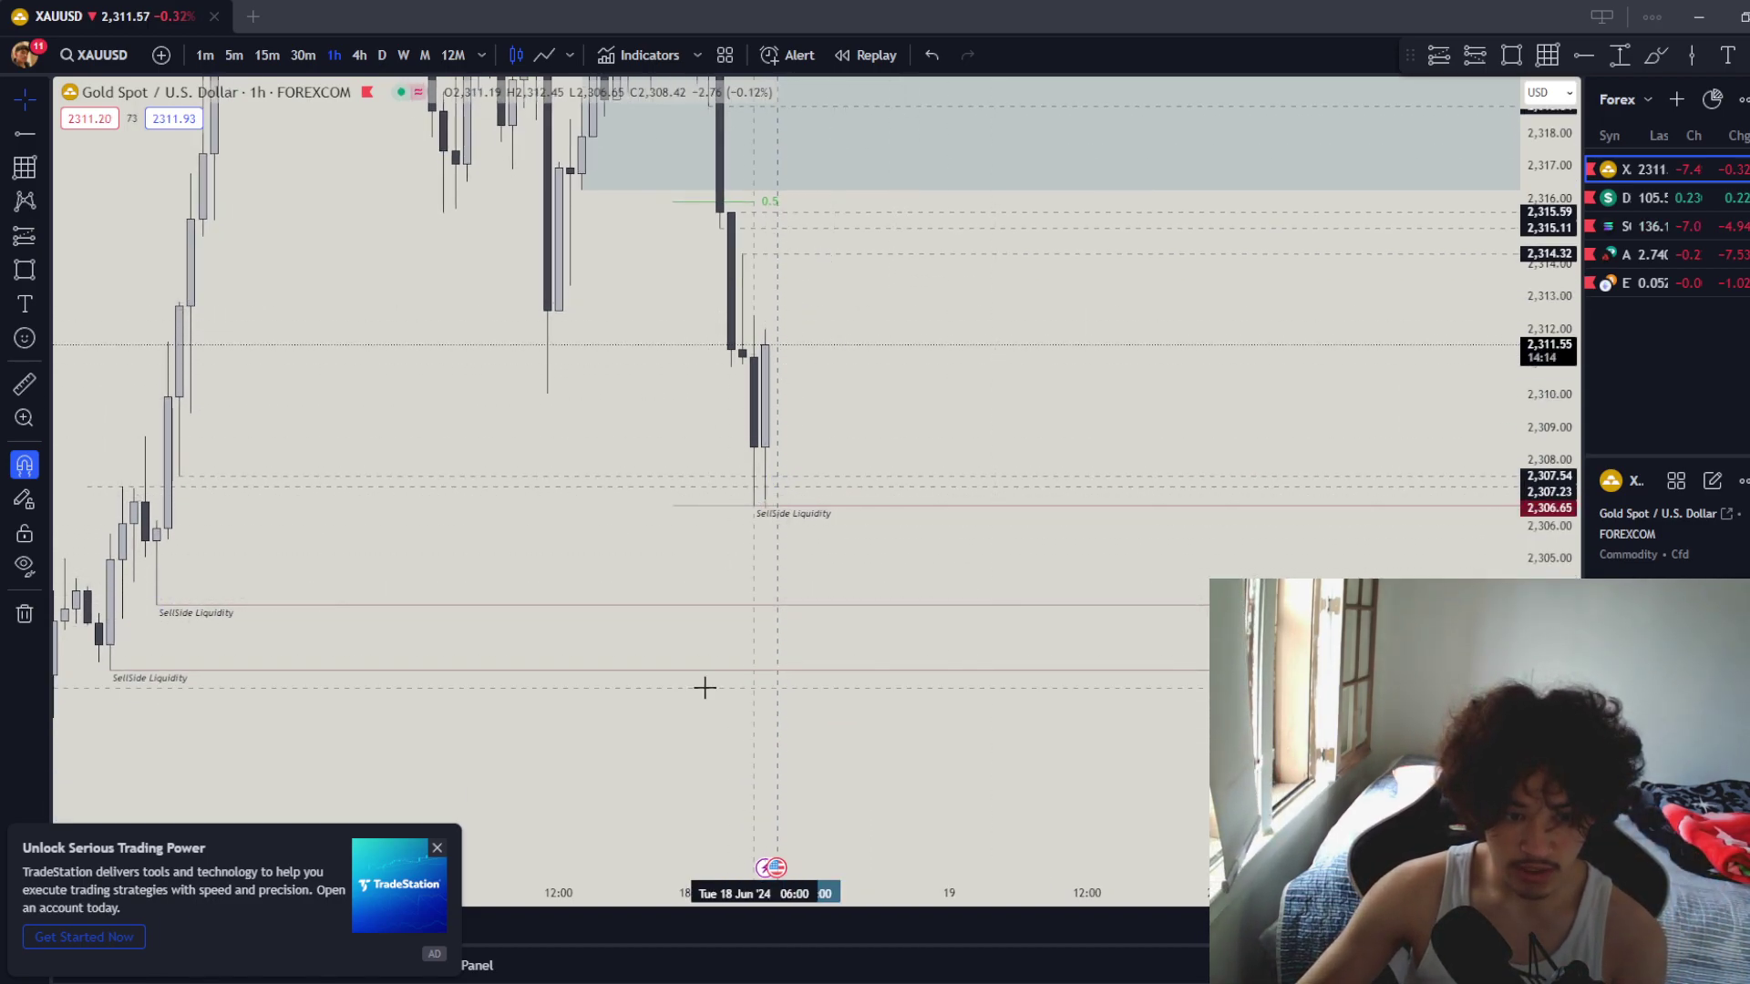
pyautogui.moveTo(890, 572); pyautogui.dragTo(906, 749)
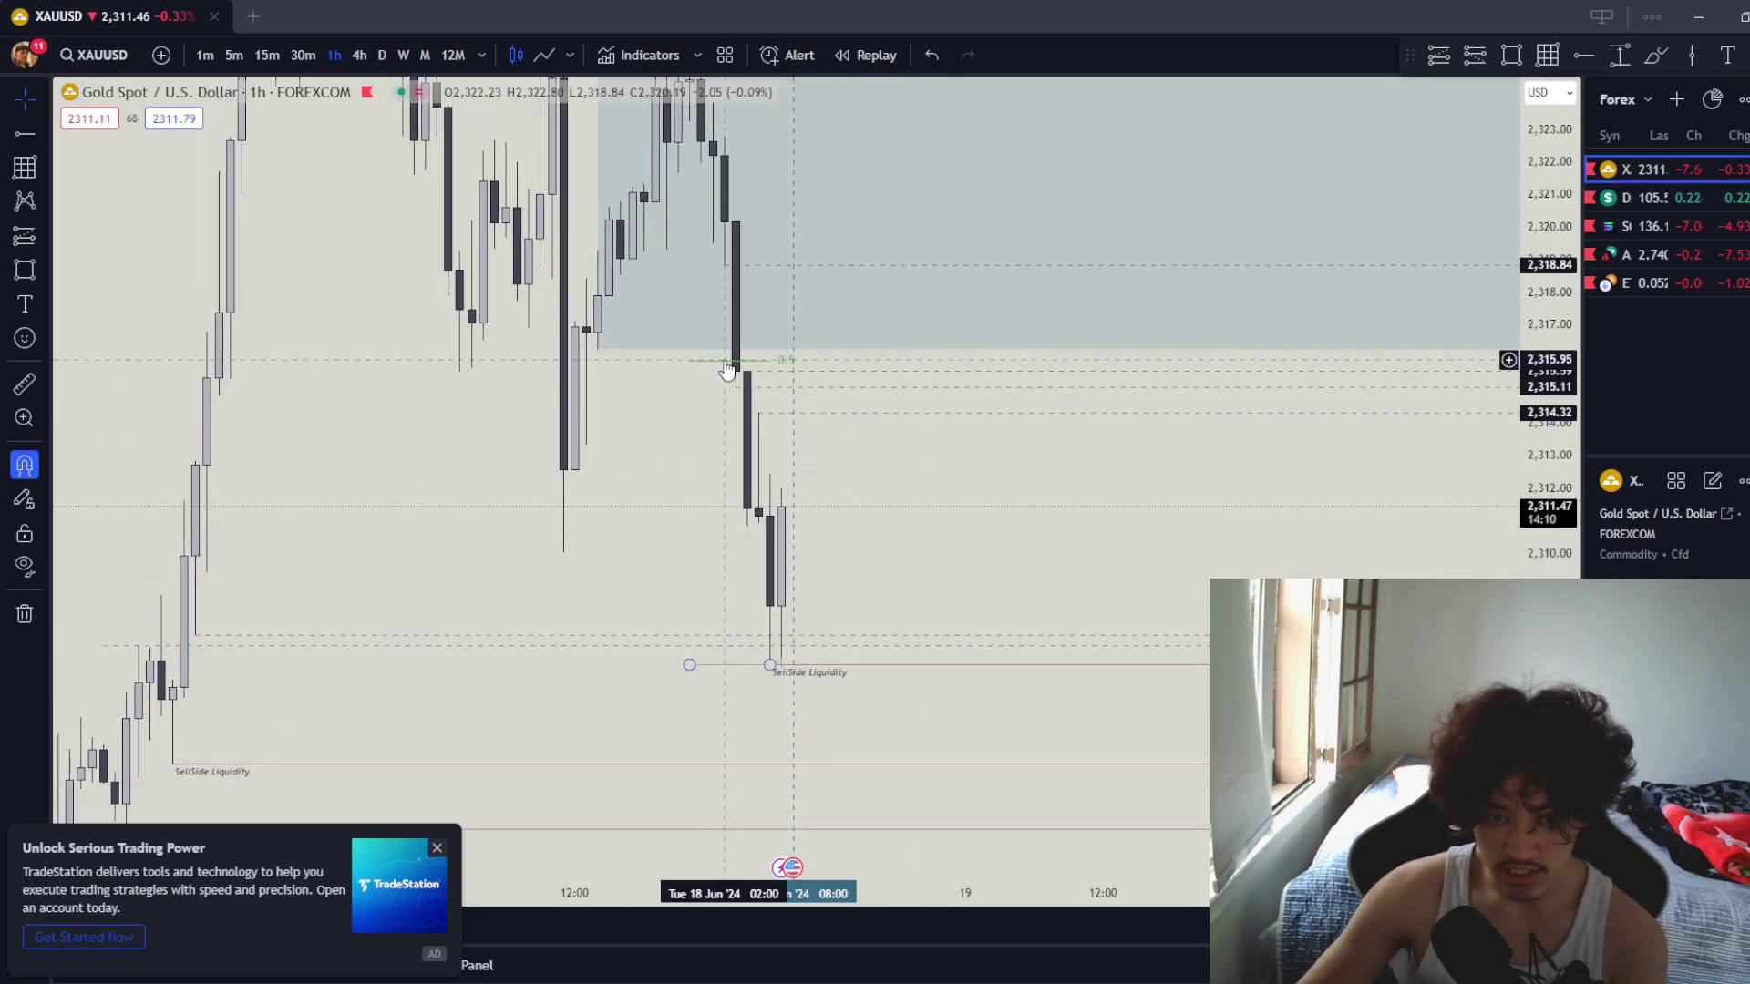
pyautogui.click(742, 413)
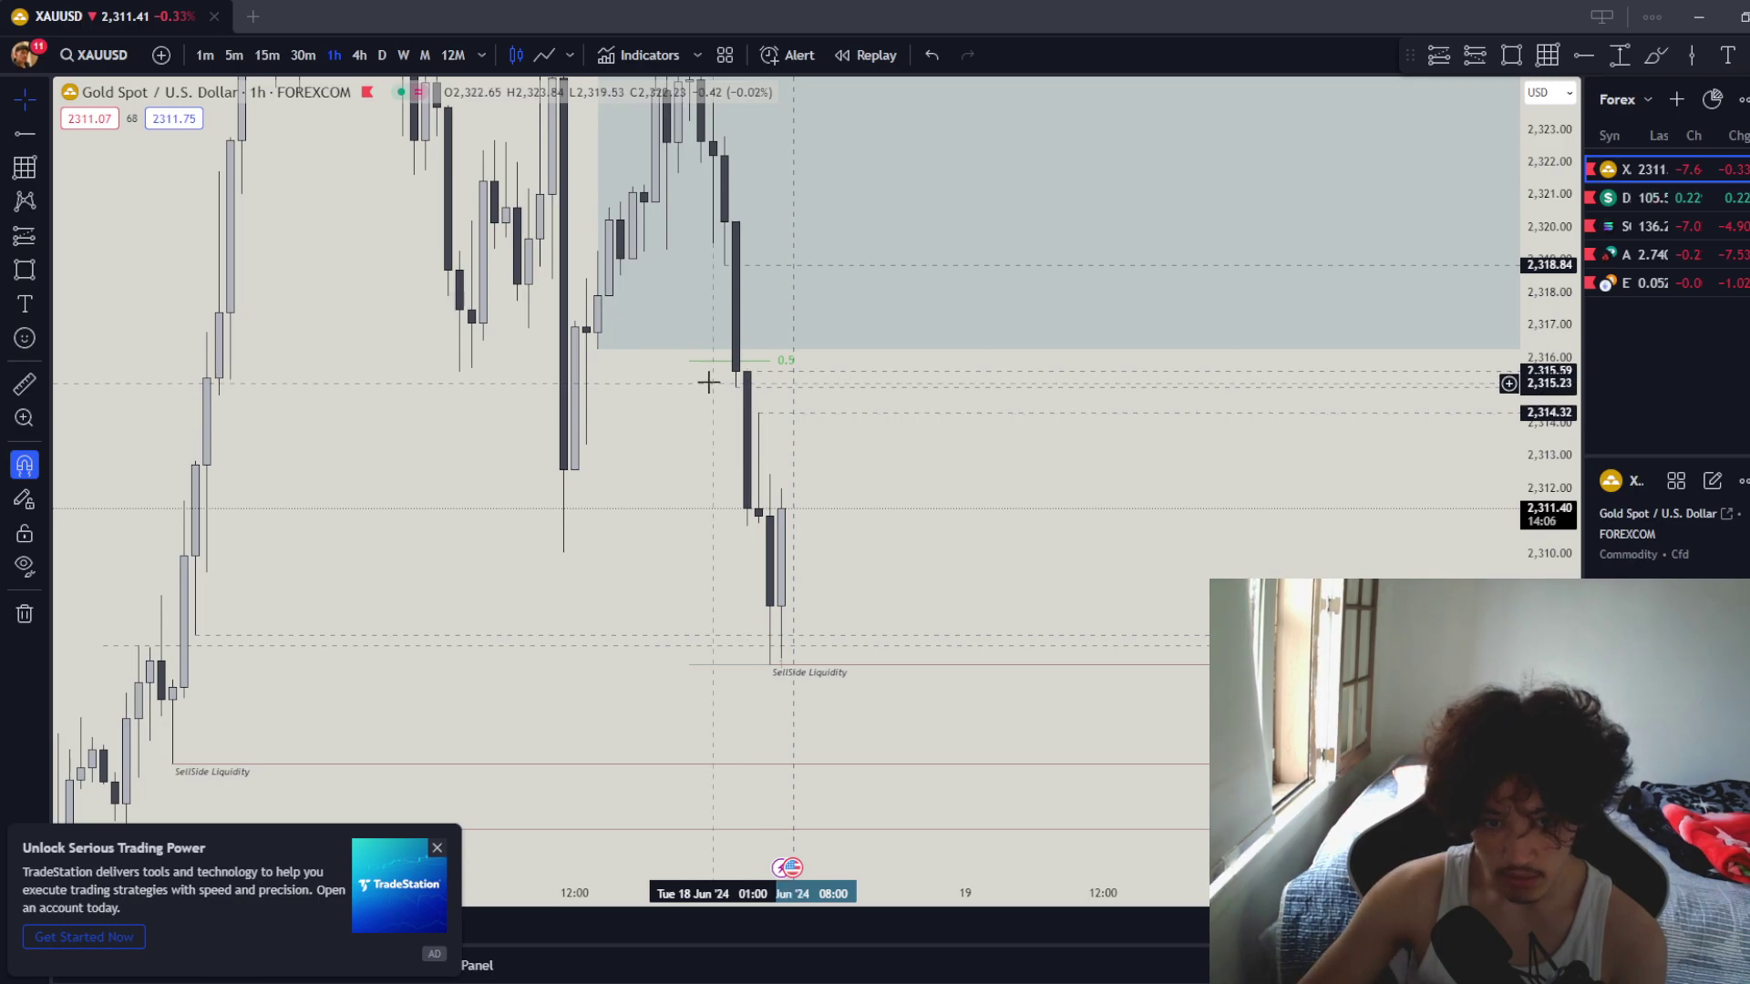
pyautogui.moveTo(680, 363); pyautogui.dragTo(638, 415)
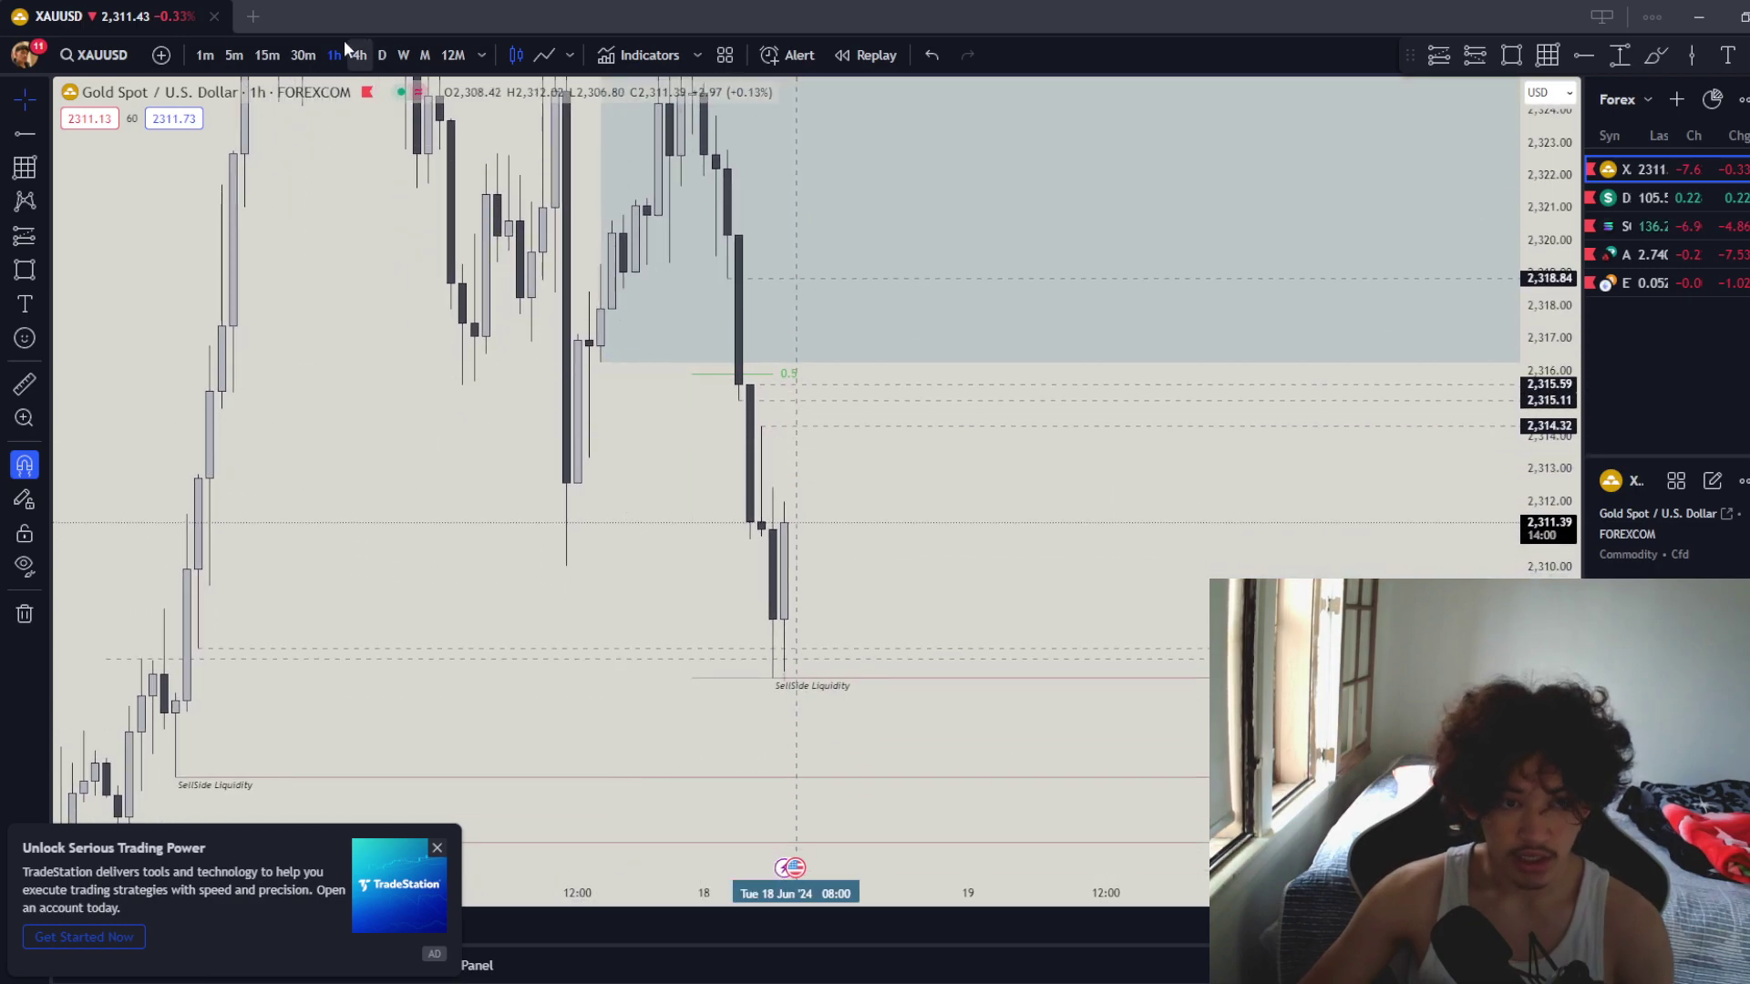
pyautogui.click(303, 56)
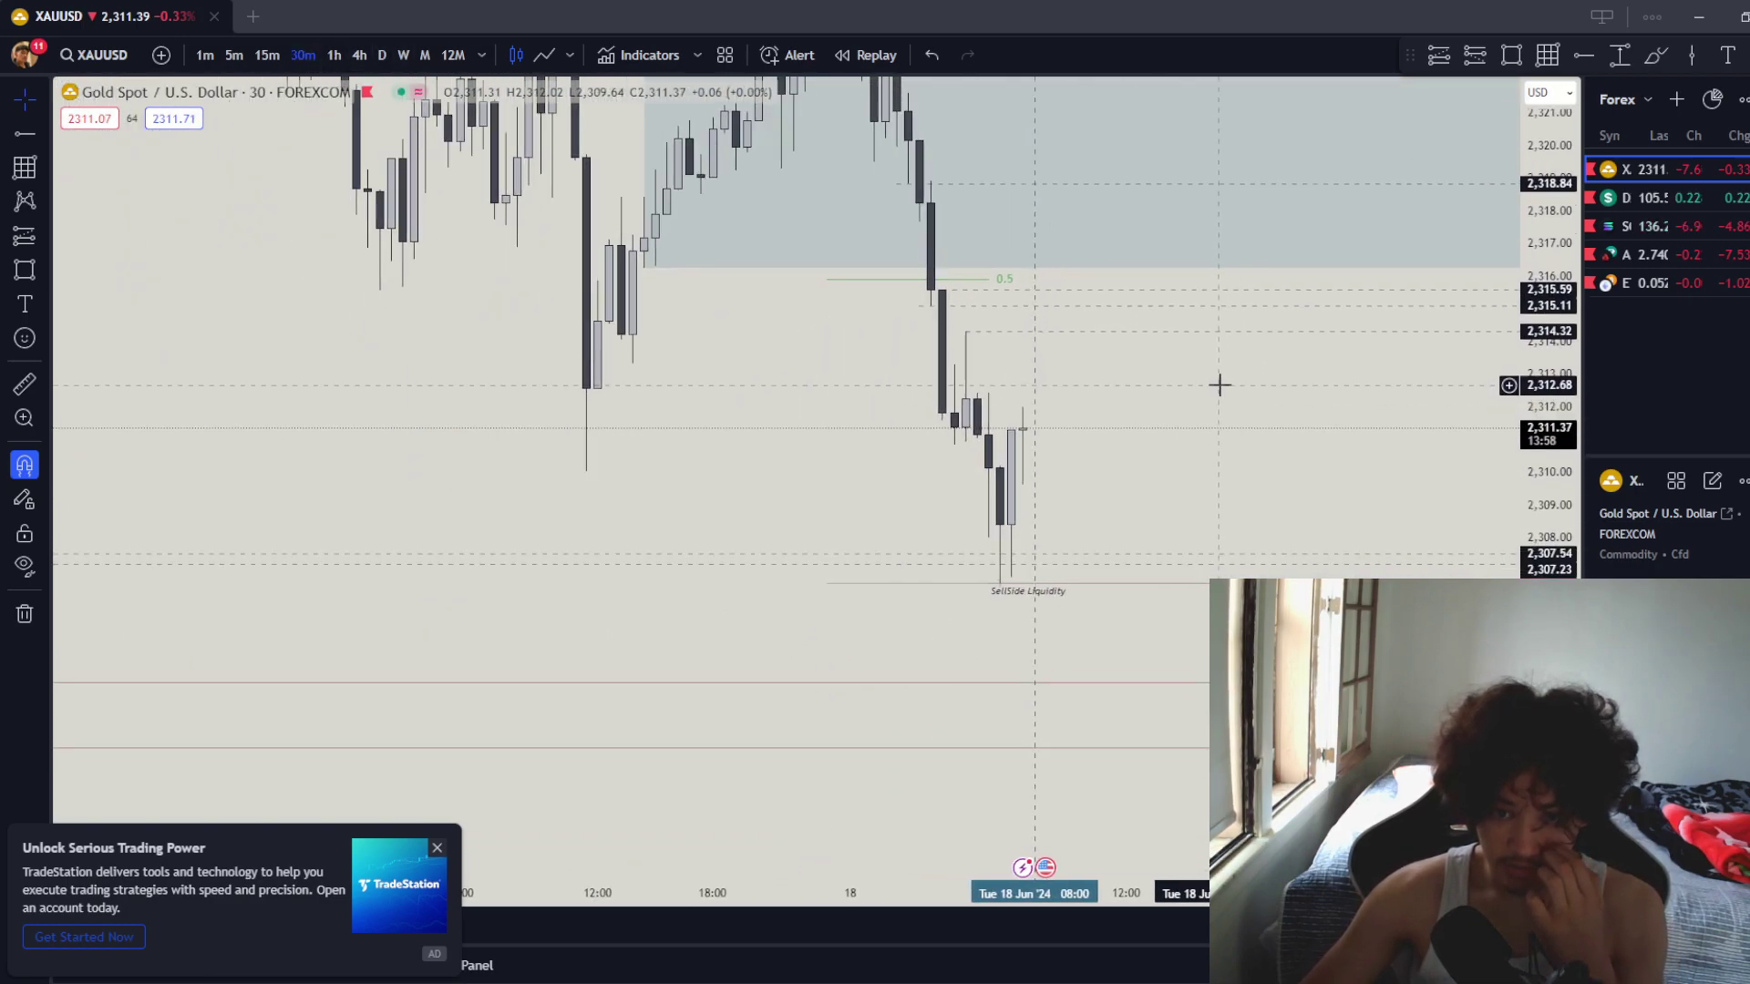
pyautogui.scroll(-3, 1113, 898)
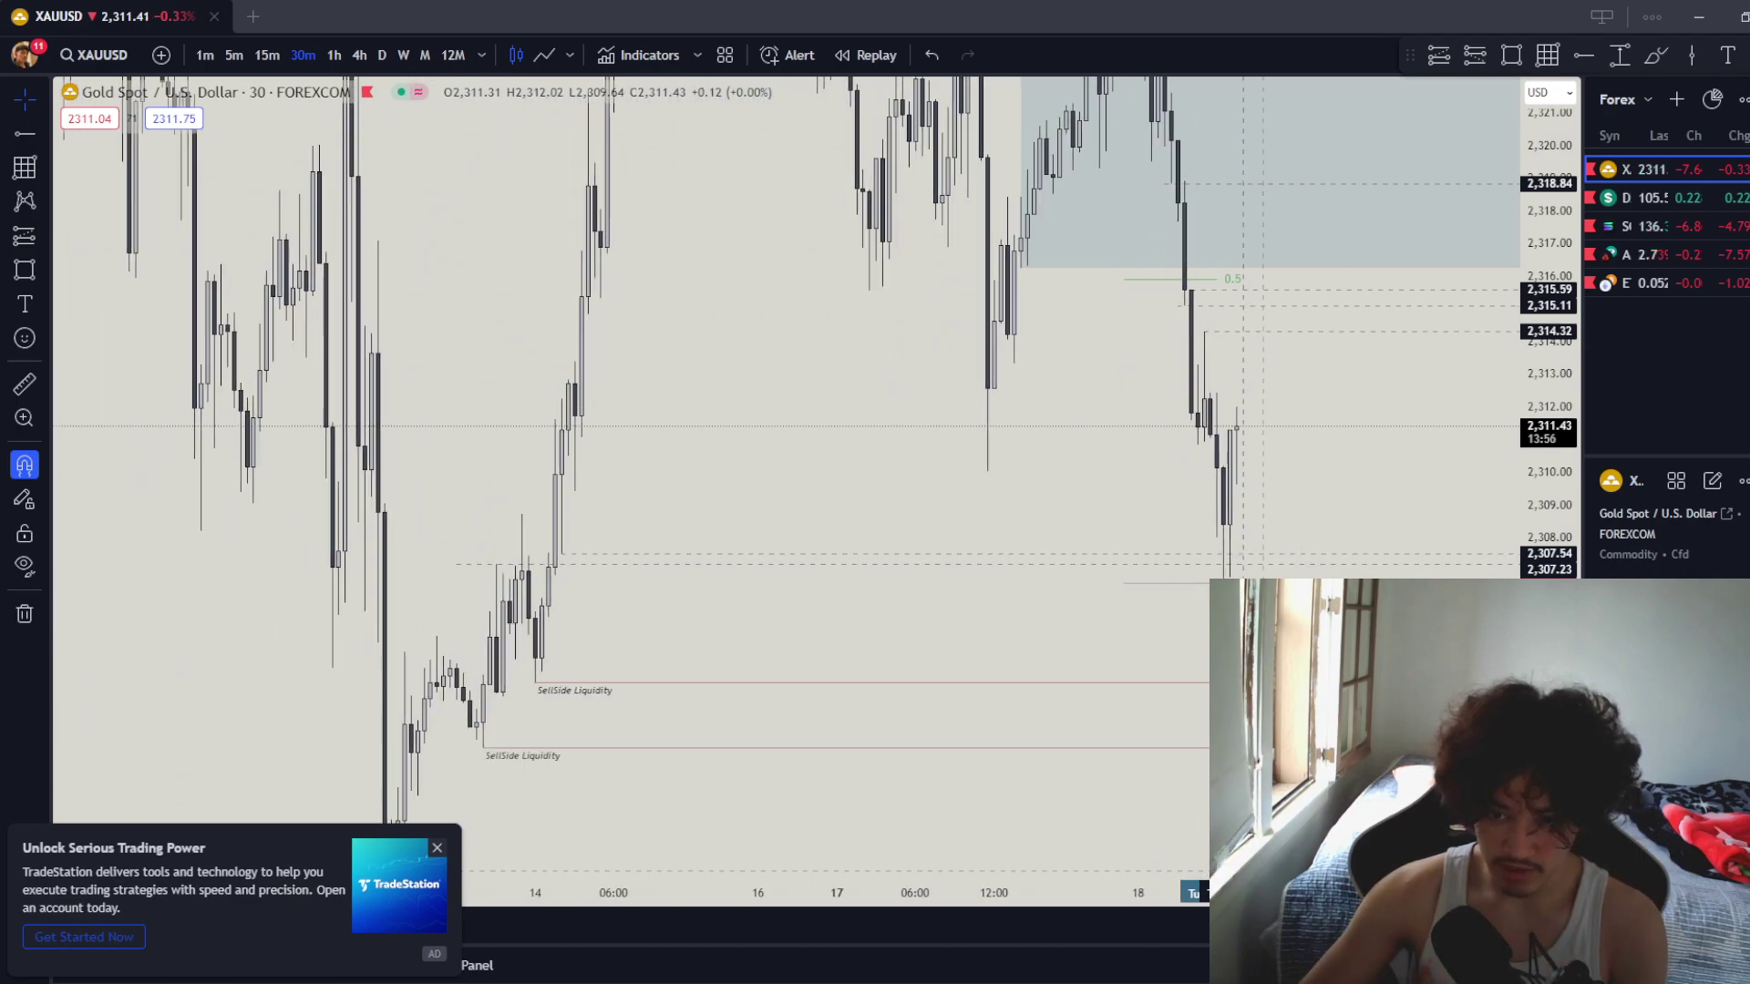
pyautogui.moveTo(839, 637); pyautogui.dragTo(768, 632)
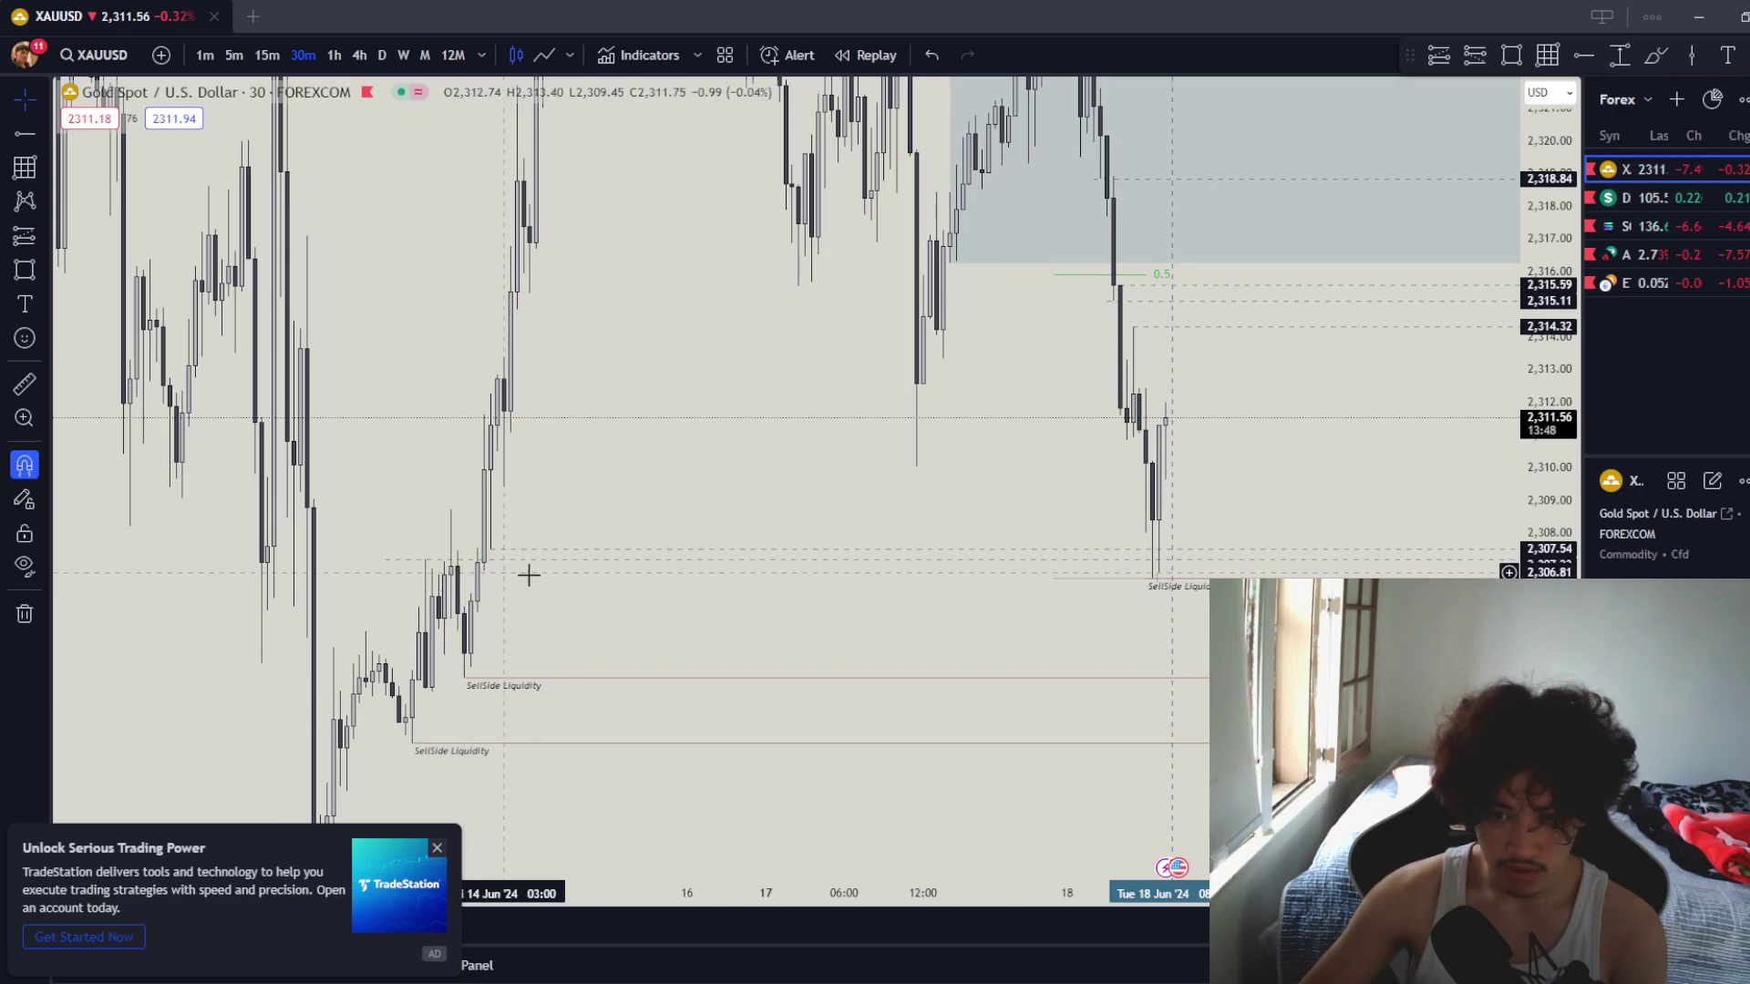
pyautogui.moveTo(876, 599); pyautogui.dragTo(907, 550)
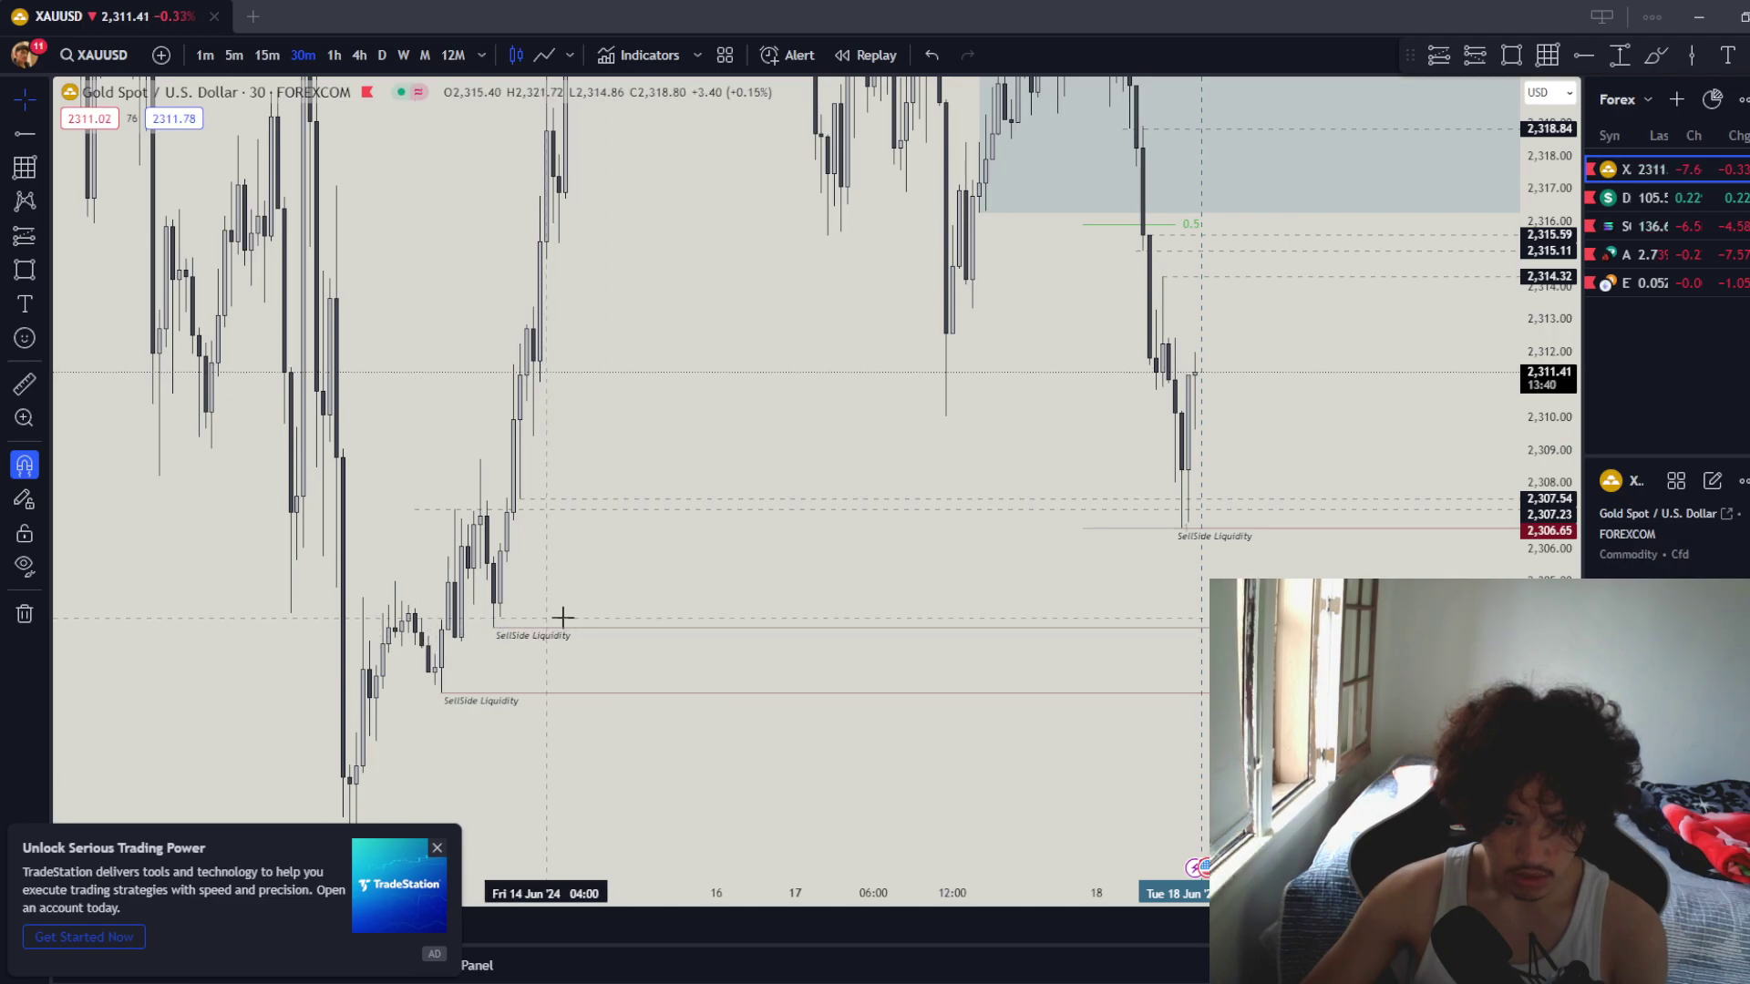
pyautogui.click(1695, 58)
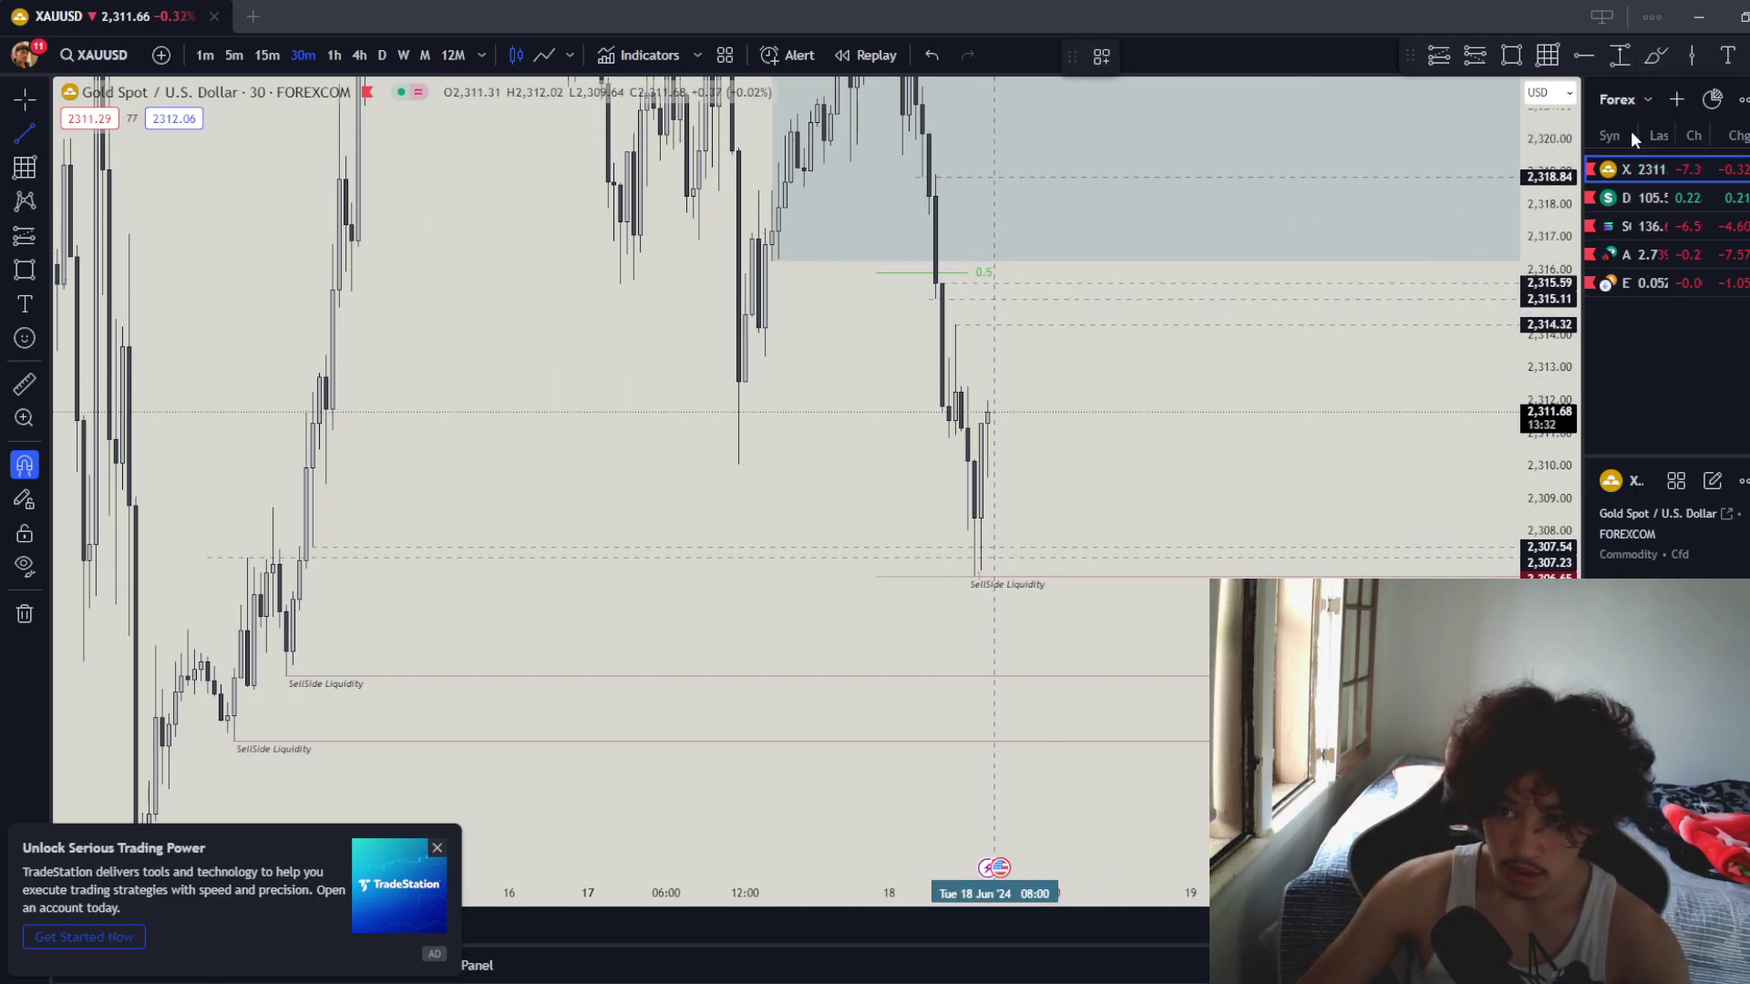
pyautogui.click(1512, 55)
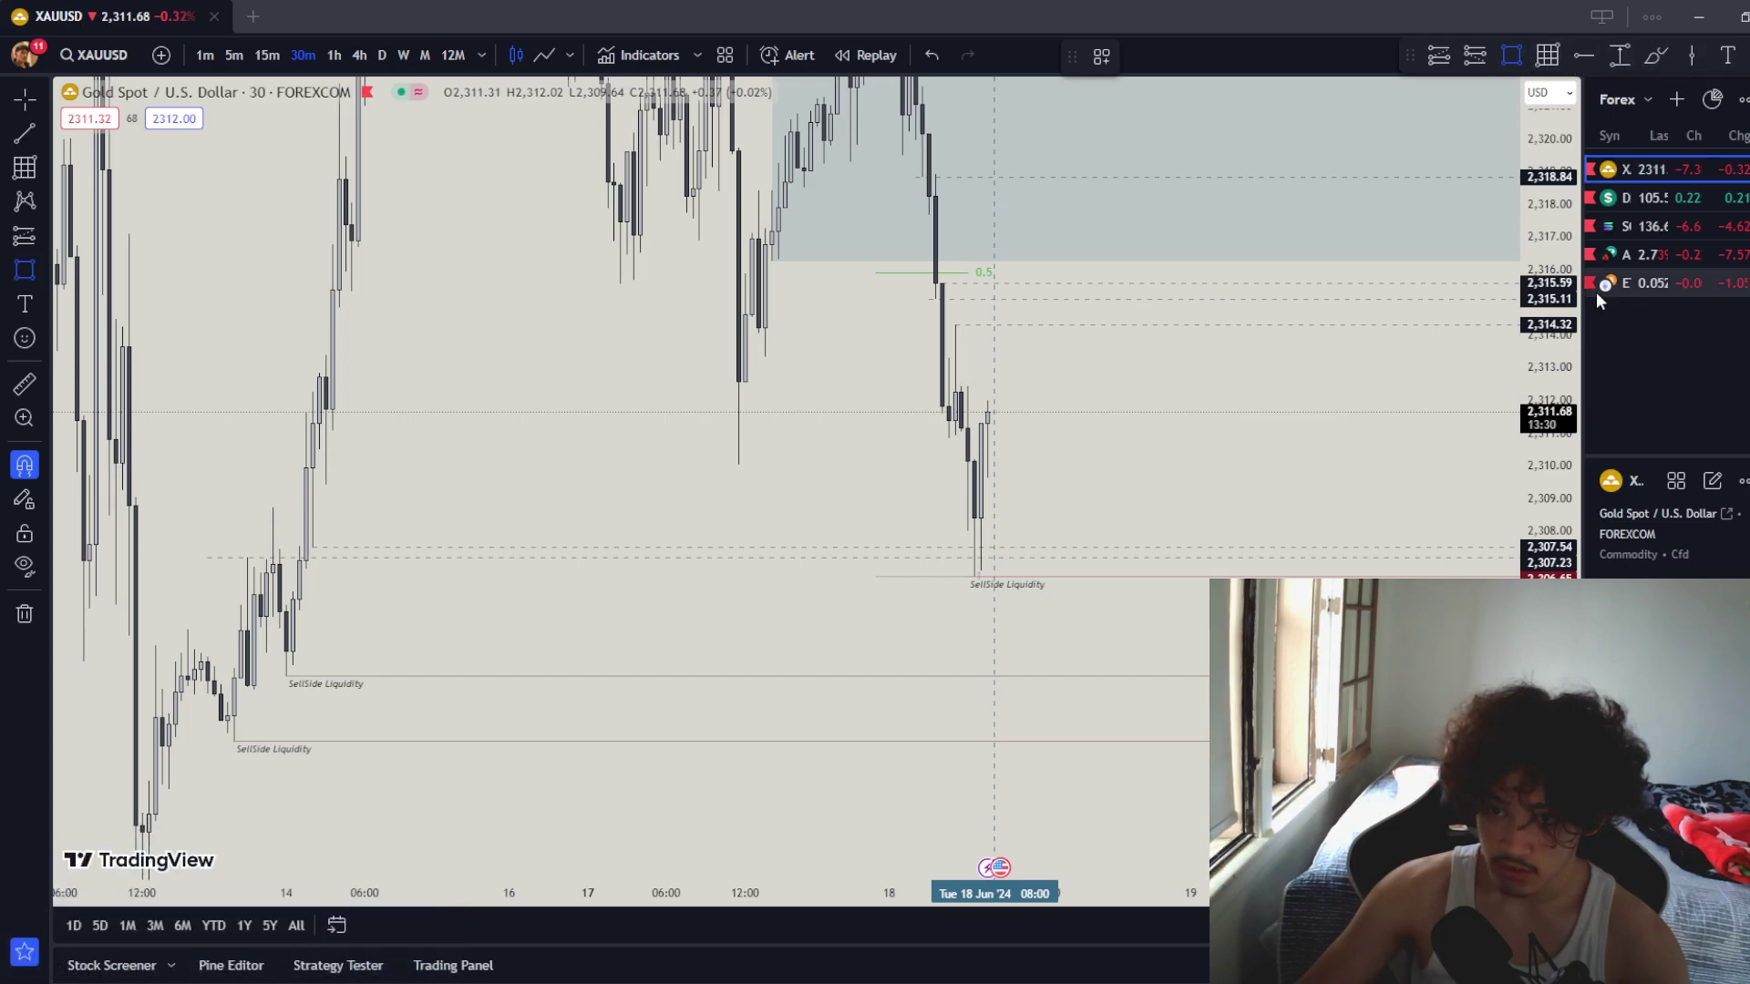
# - Place vertical session lines at 03:00 Tue 18 Jun and 20:00 Mon 17 Jun
pyautogui.click(1691, 56)
pyautogui.click(928, 303)
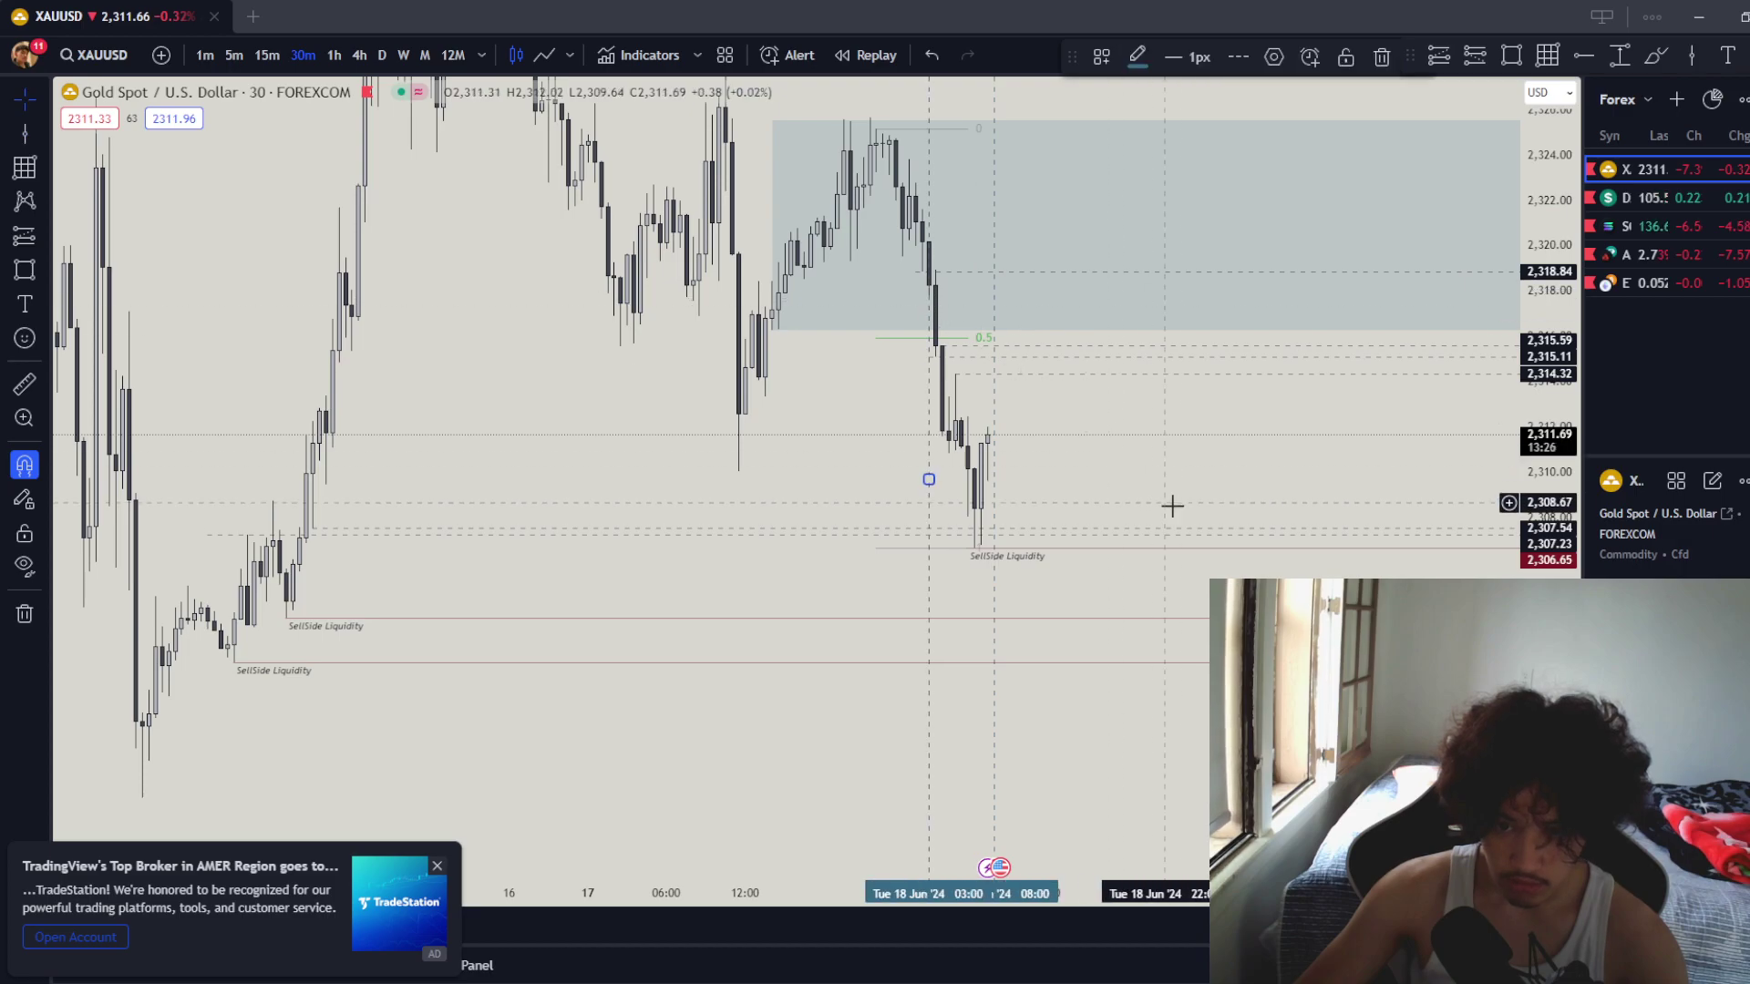
pyautogui.click(1692, 58)
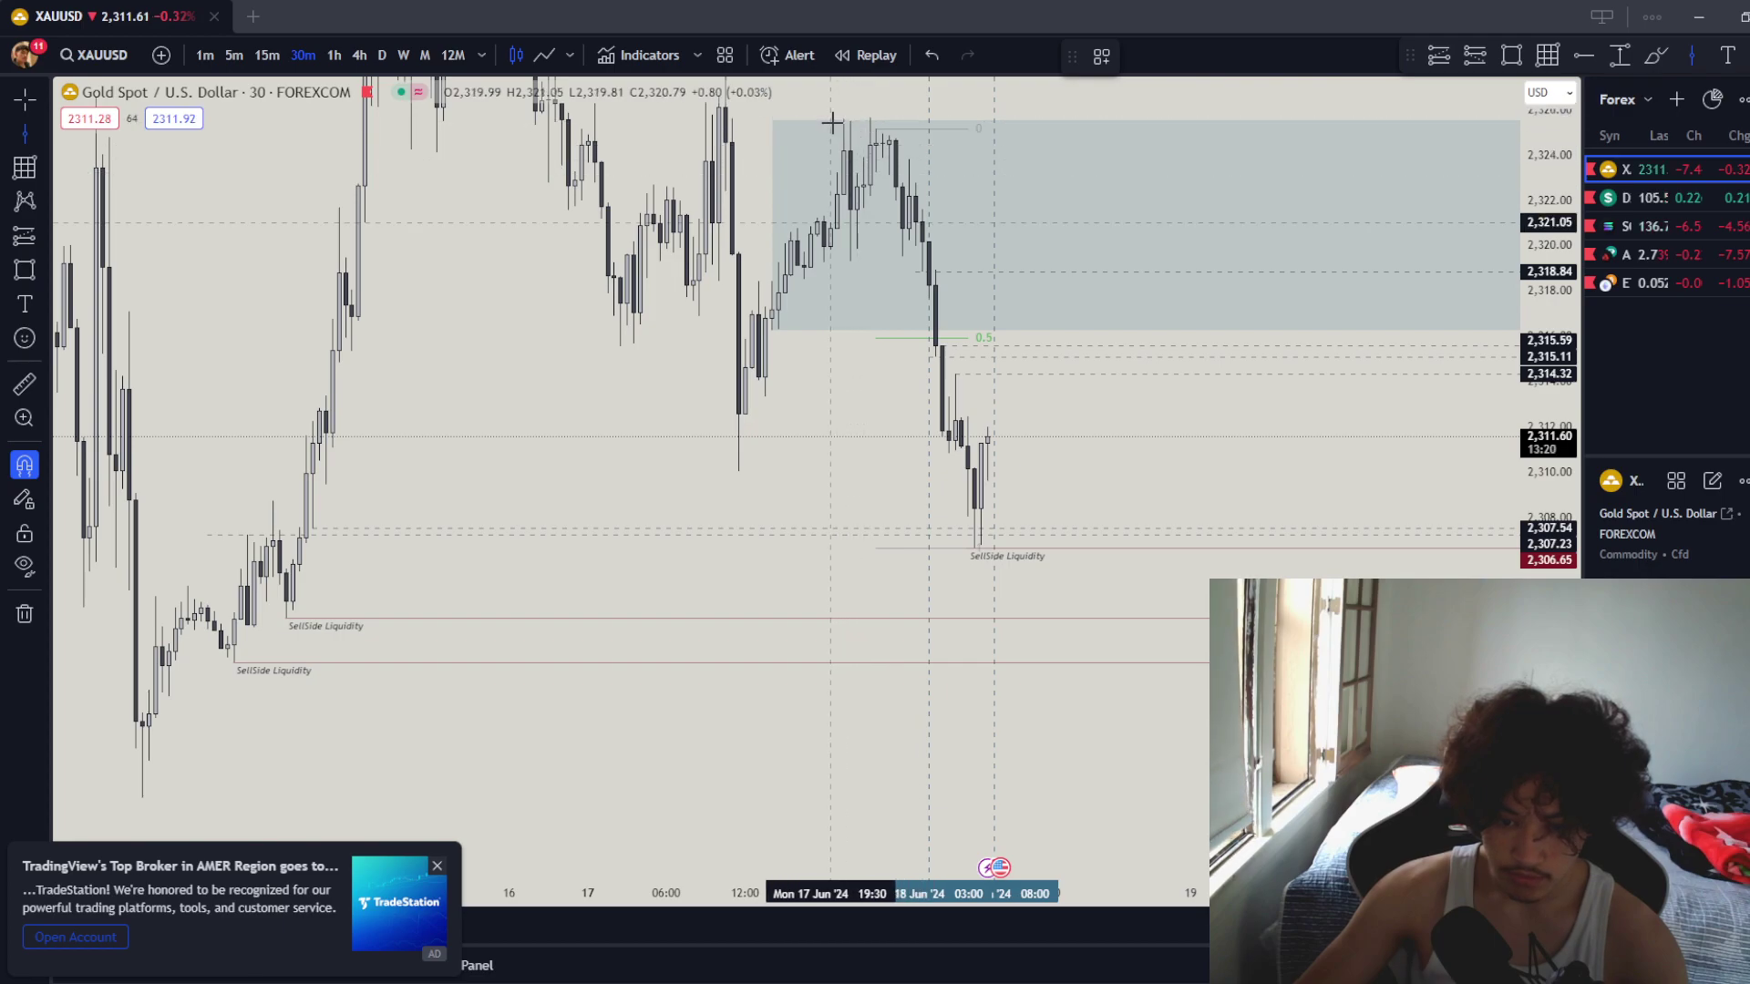
pyautogui.click(837, 480)
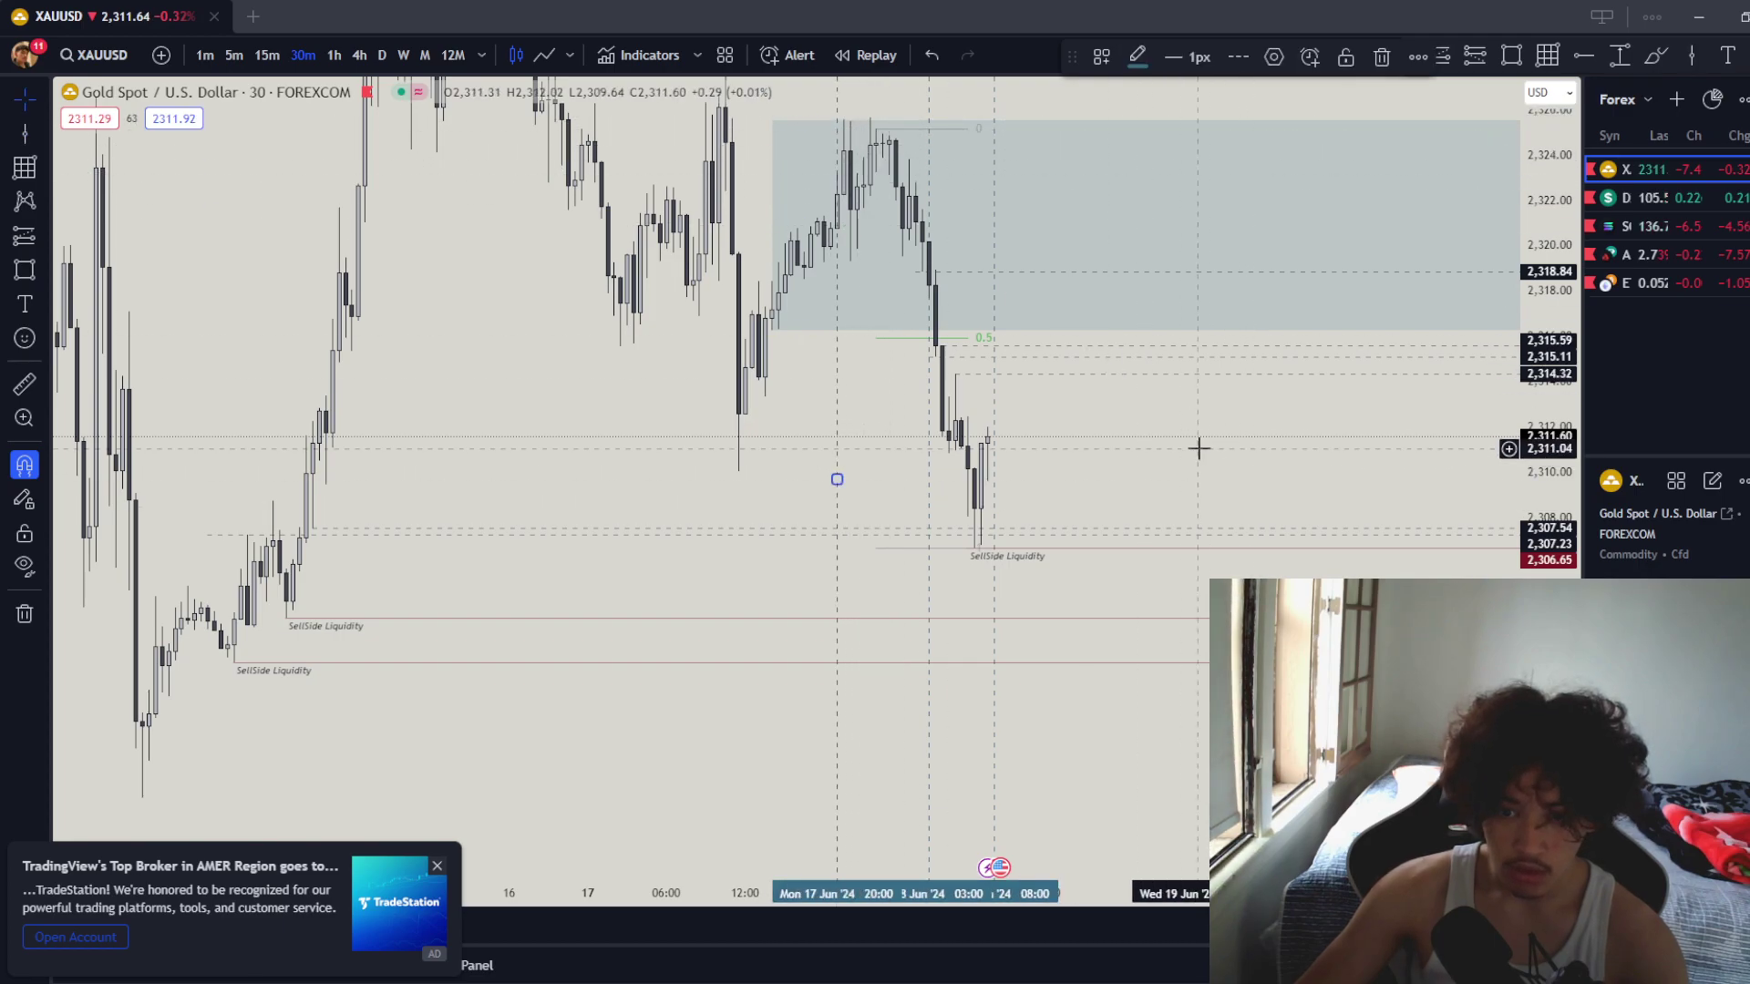
pyautogui.moveTo(1160, 473); pyautogui.dragTo(1176, 519)
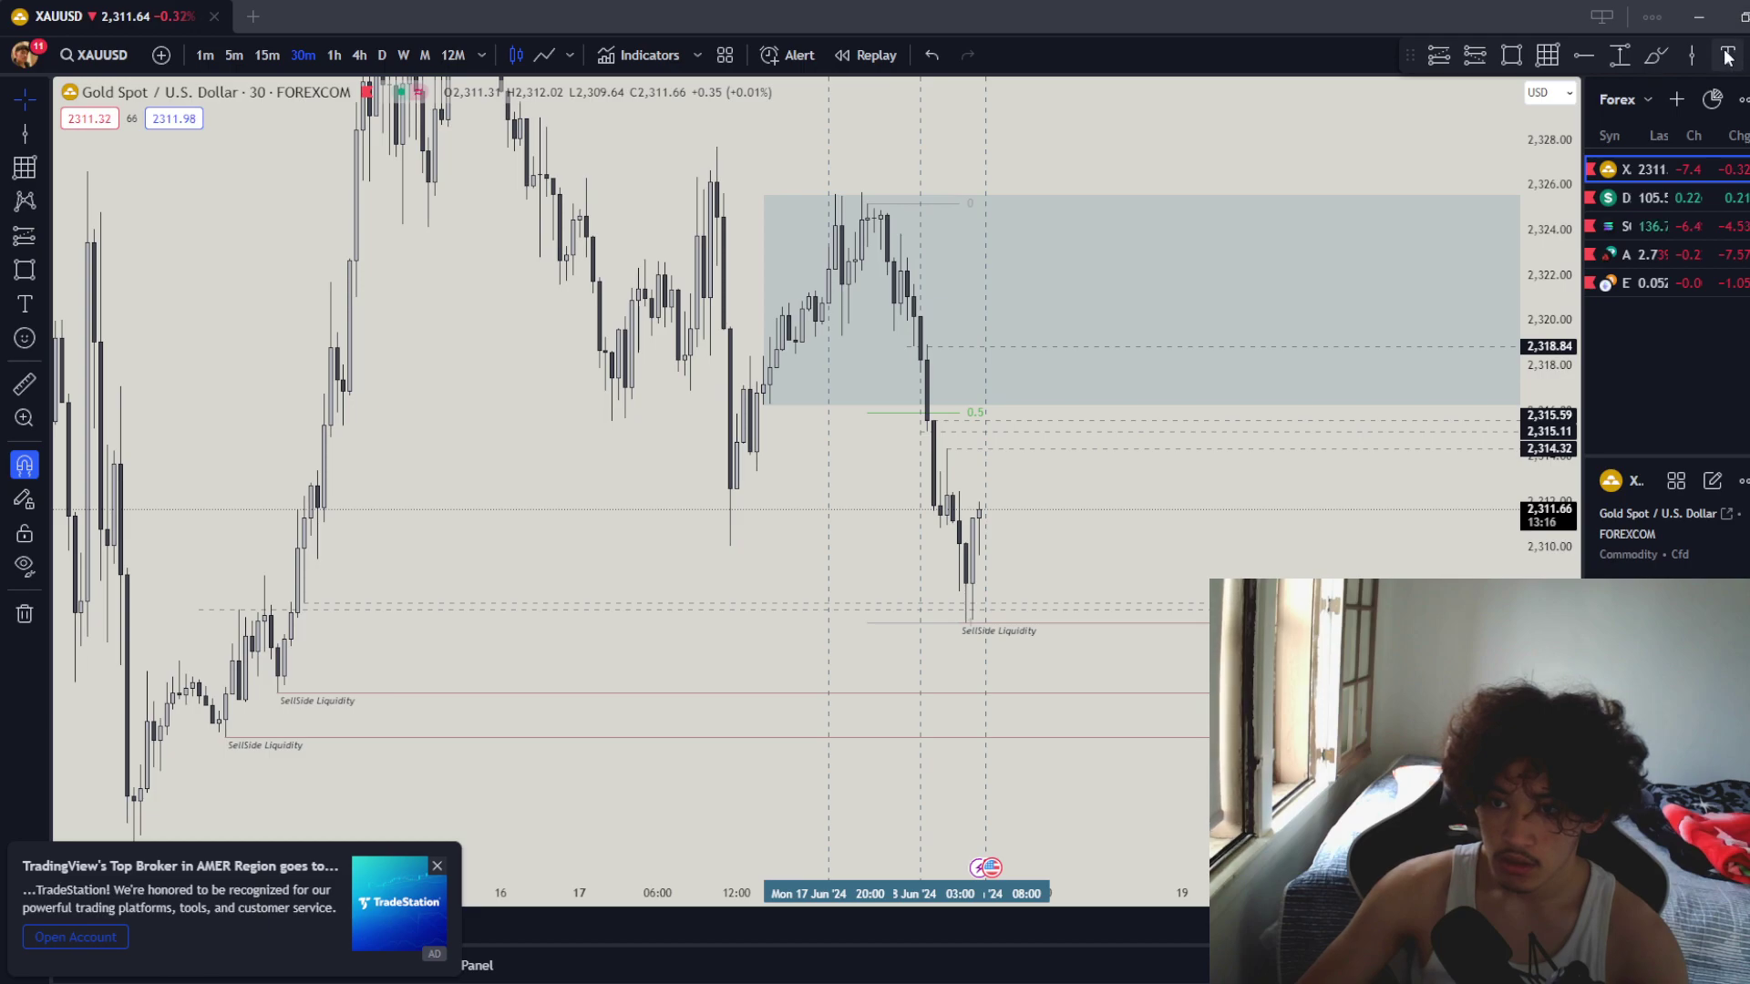
# - Shade a thin band at the zone's top and a second band around 2,319–2,322
pyautogui.hotkey('alt', 't')
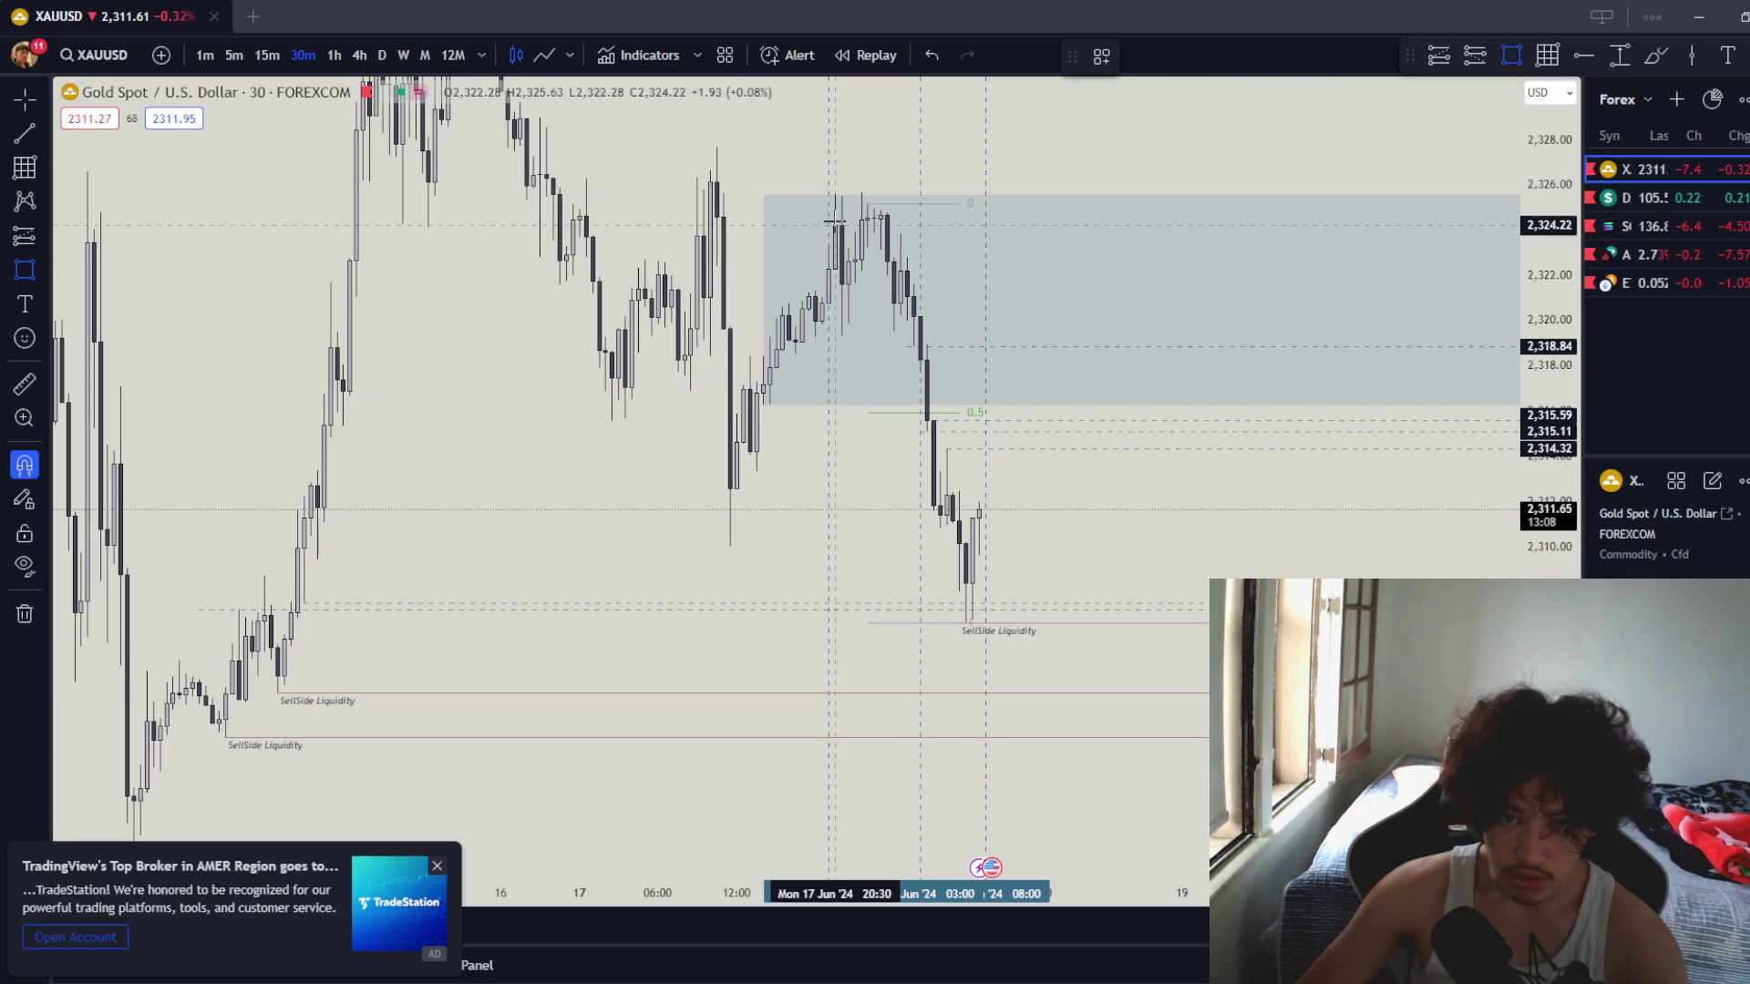
pyautogui.moveTo(835, 221); pyautogui.dragTo(836, 195)
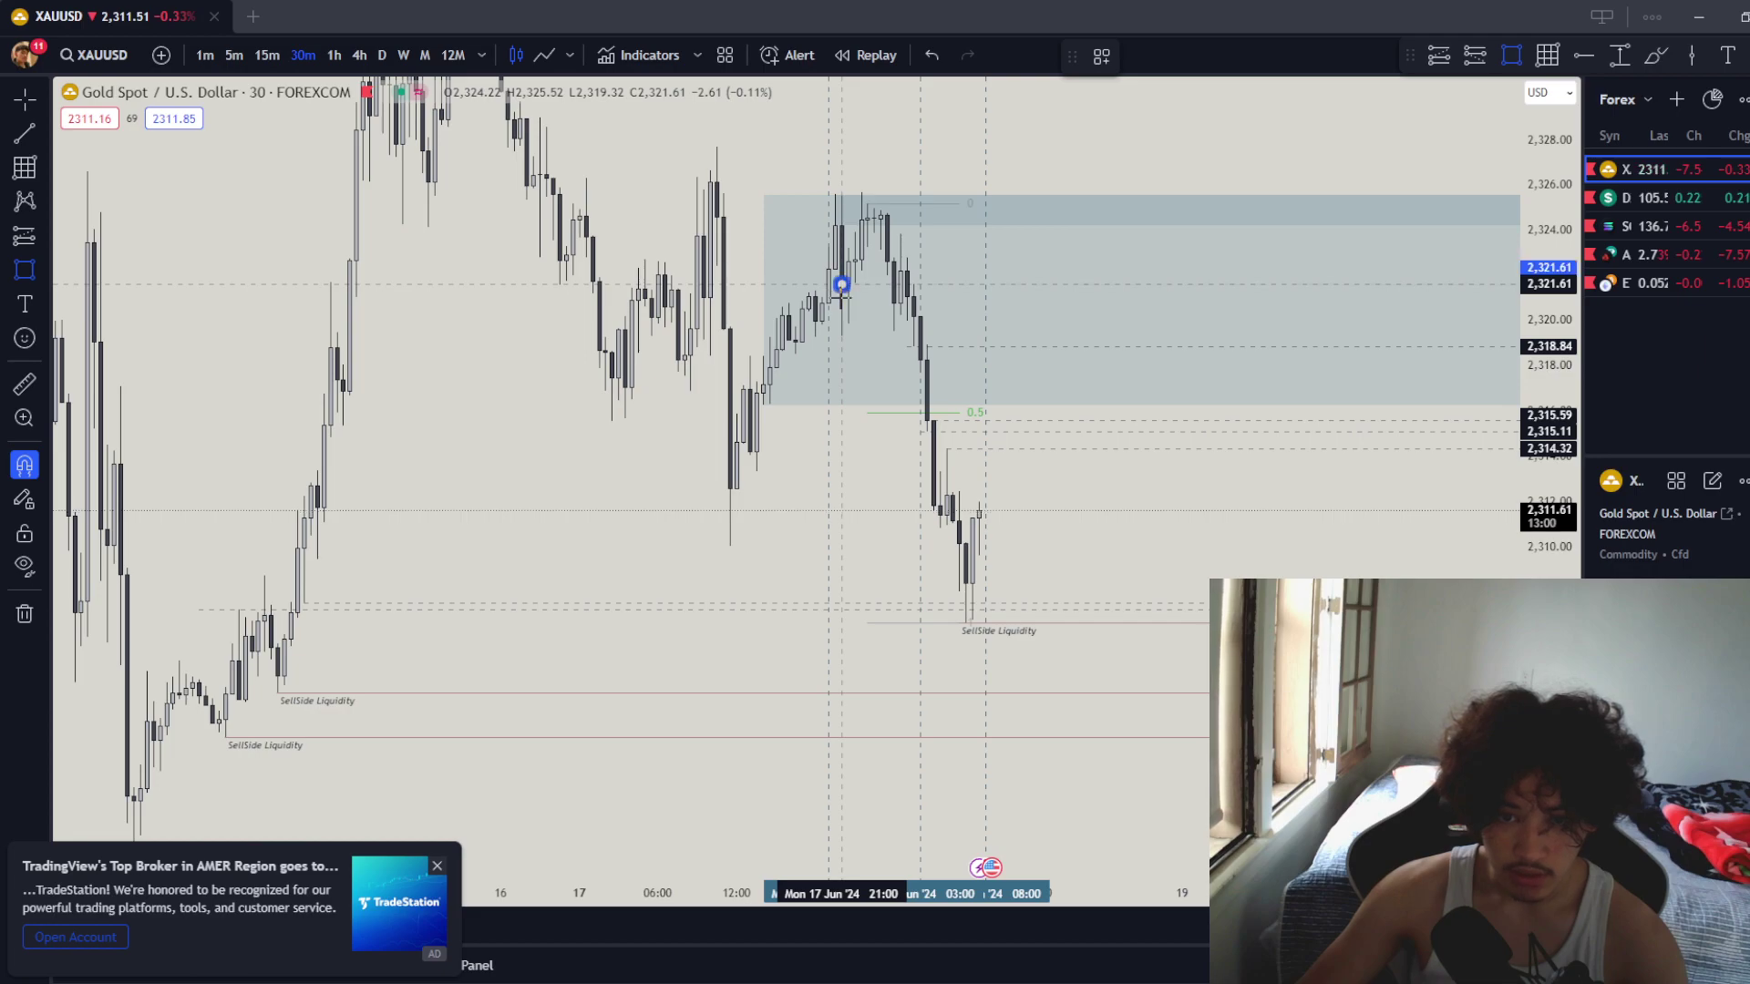
pyautogui.moveTo(841, 284); pyautogui.dragTo(841, 336)
pyautogui.click(1170, 495)
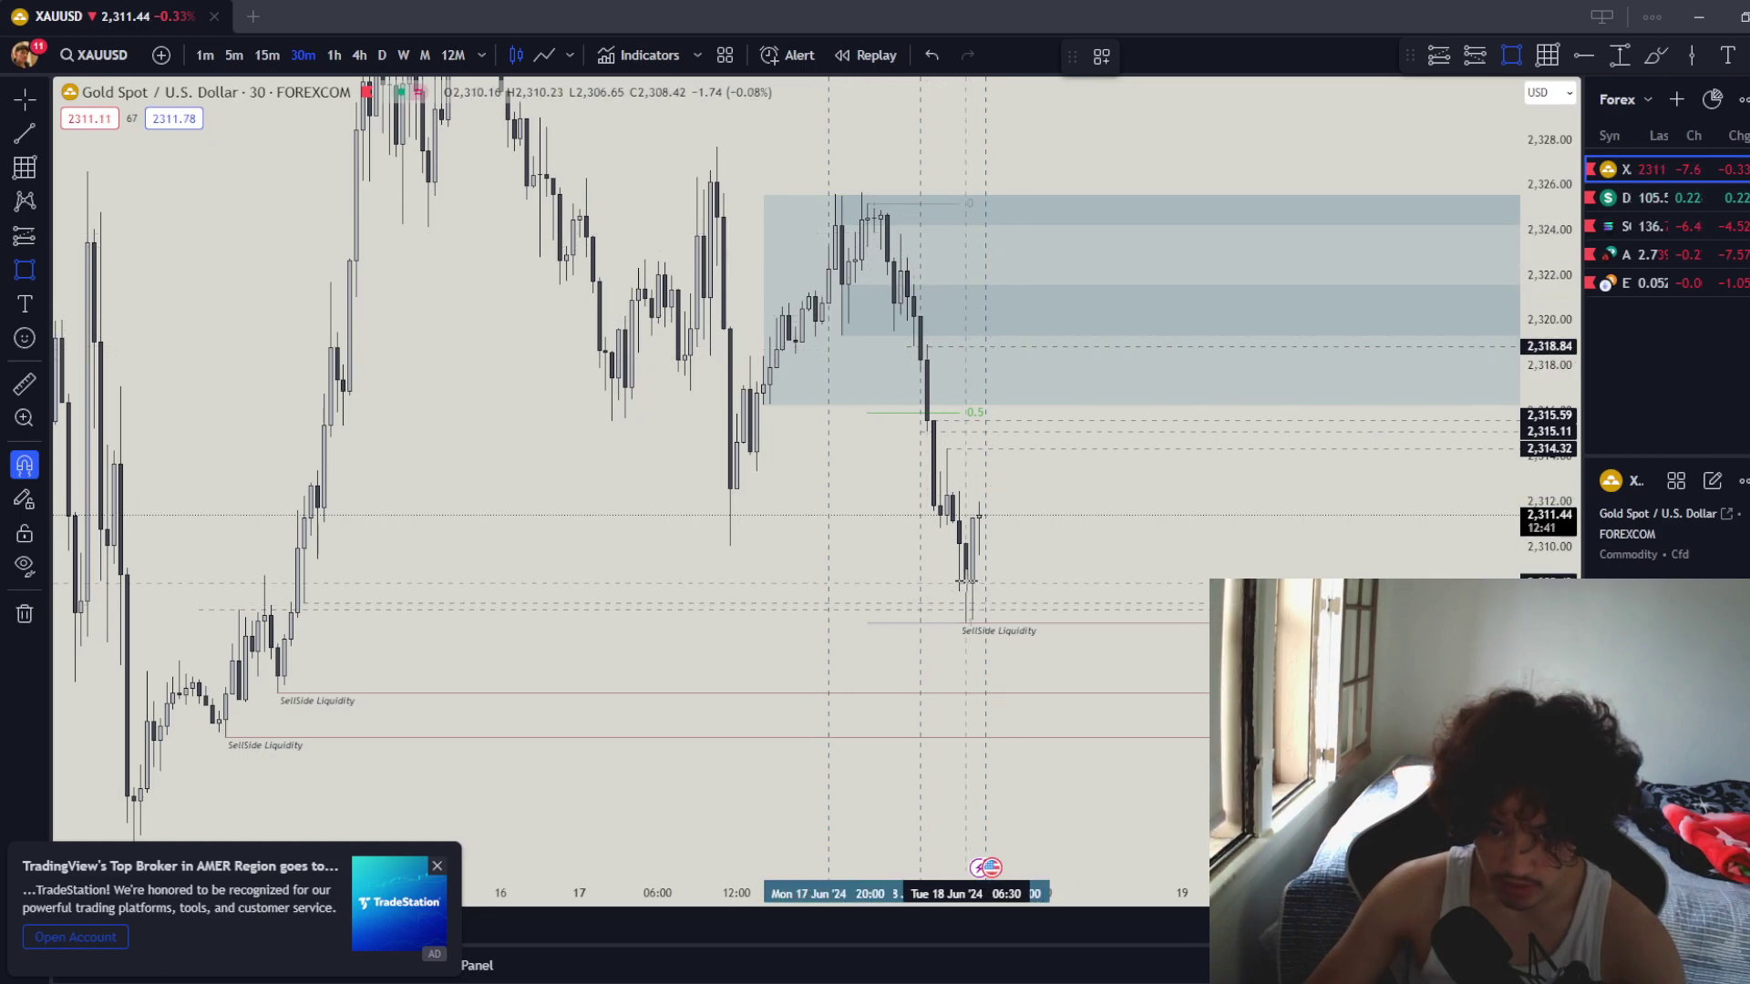
# - Shade a target zone of about 2,307.5–2,309 just above the SellSide Liquidity line
pyautogui.moveTo(963, 580); pyautogui.dragTo(1130, 623)
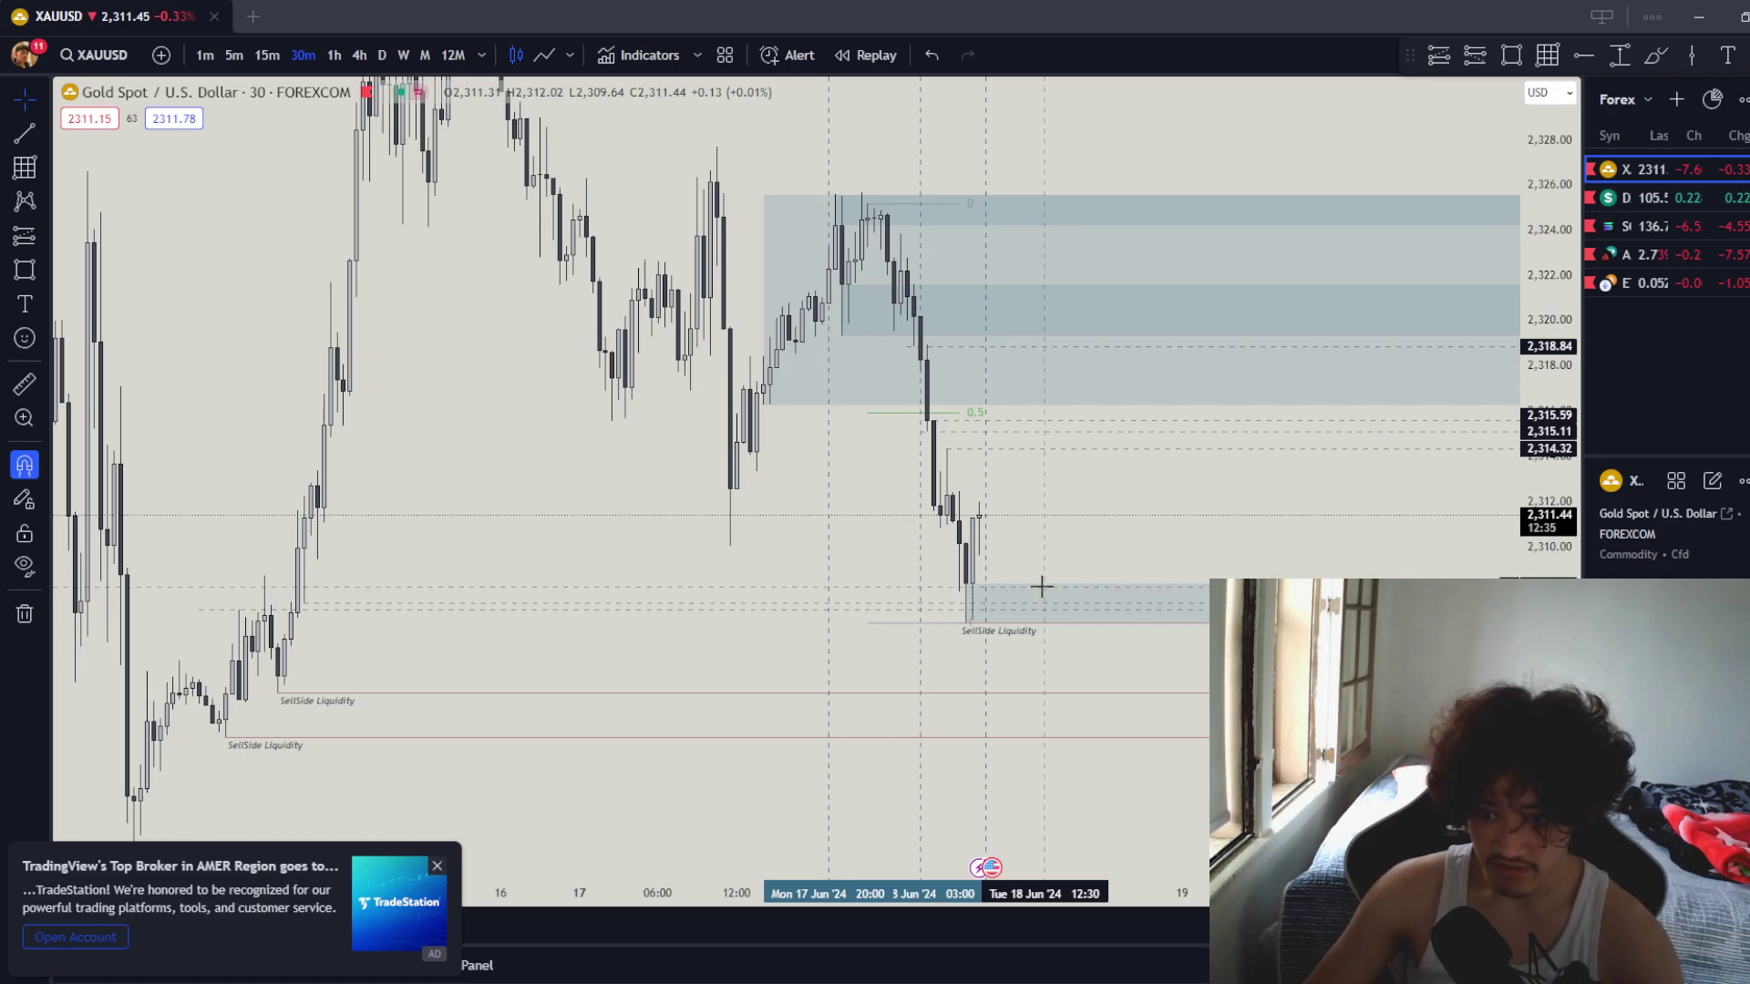
pyautogui.moveTo(1085, 500); pyautogui.dragTo(1027, 546)
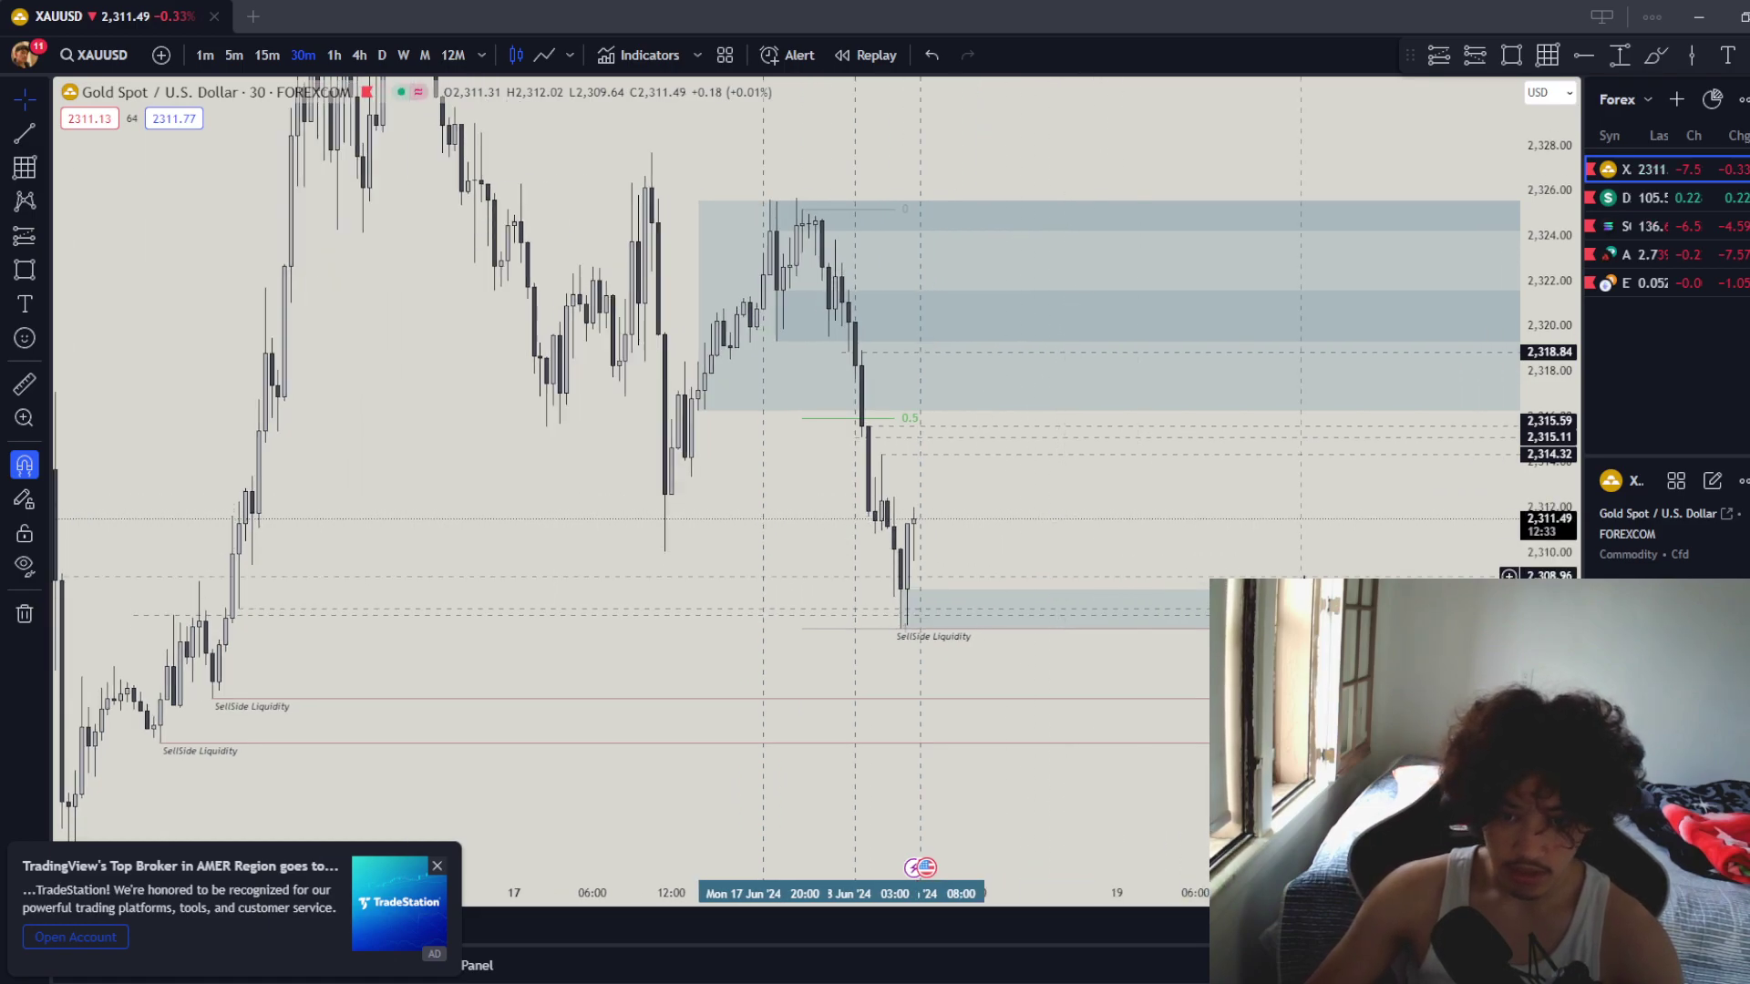
pyautogui.scroll(2, 1328, 675)
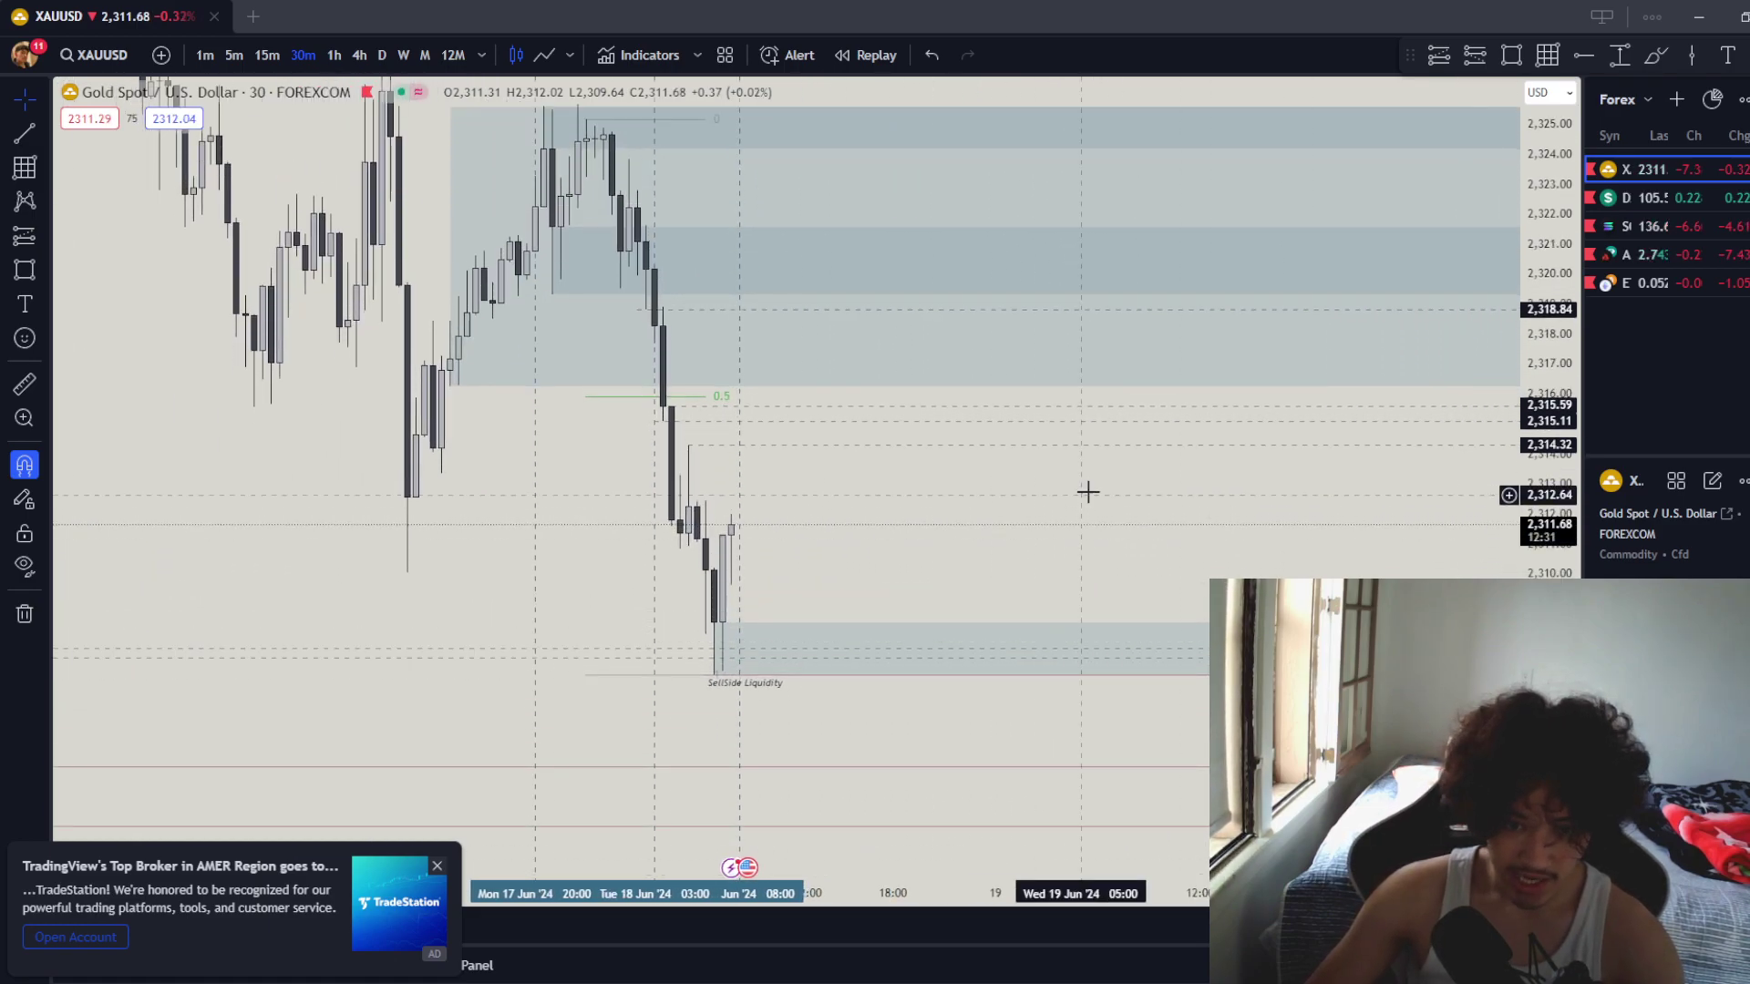
pyautogui.moveTo(1086, 492); pyautogui.dragTo(1230, 433)
# - Shade a second target zone from about 2,312 up to the 2,314.32 level
pyautogui.click(1510, 60)
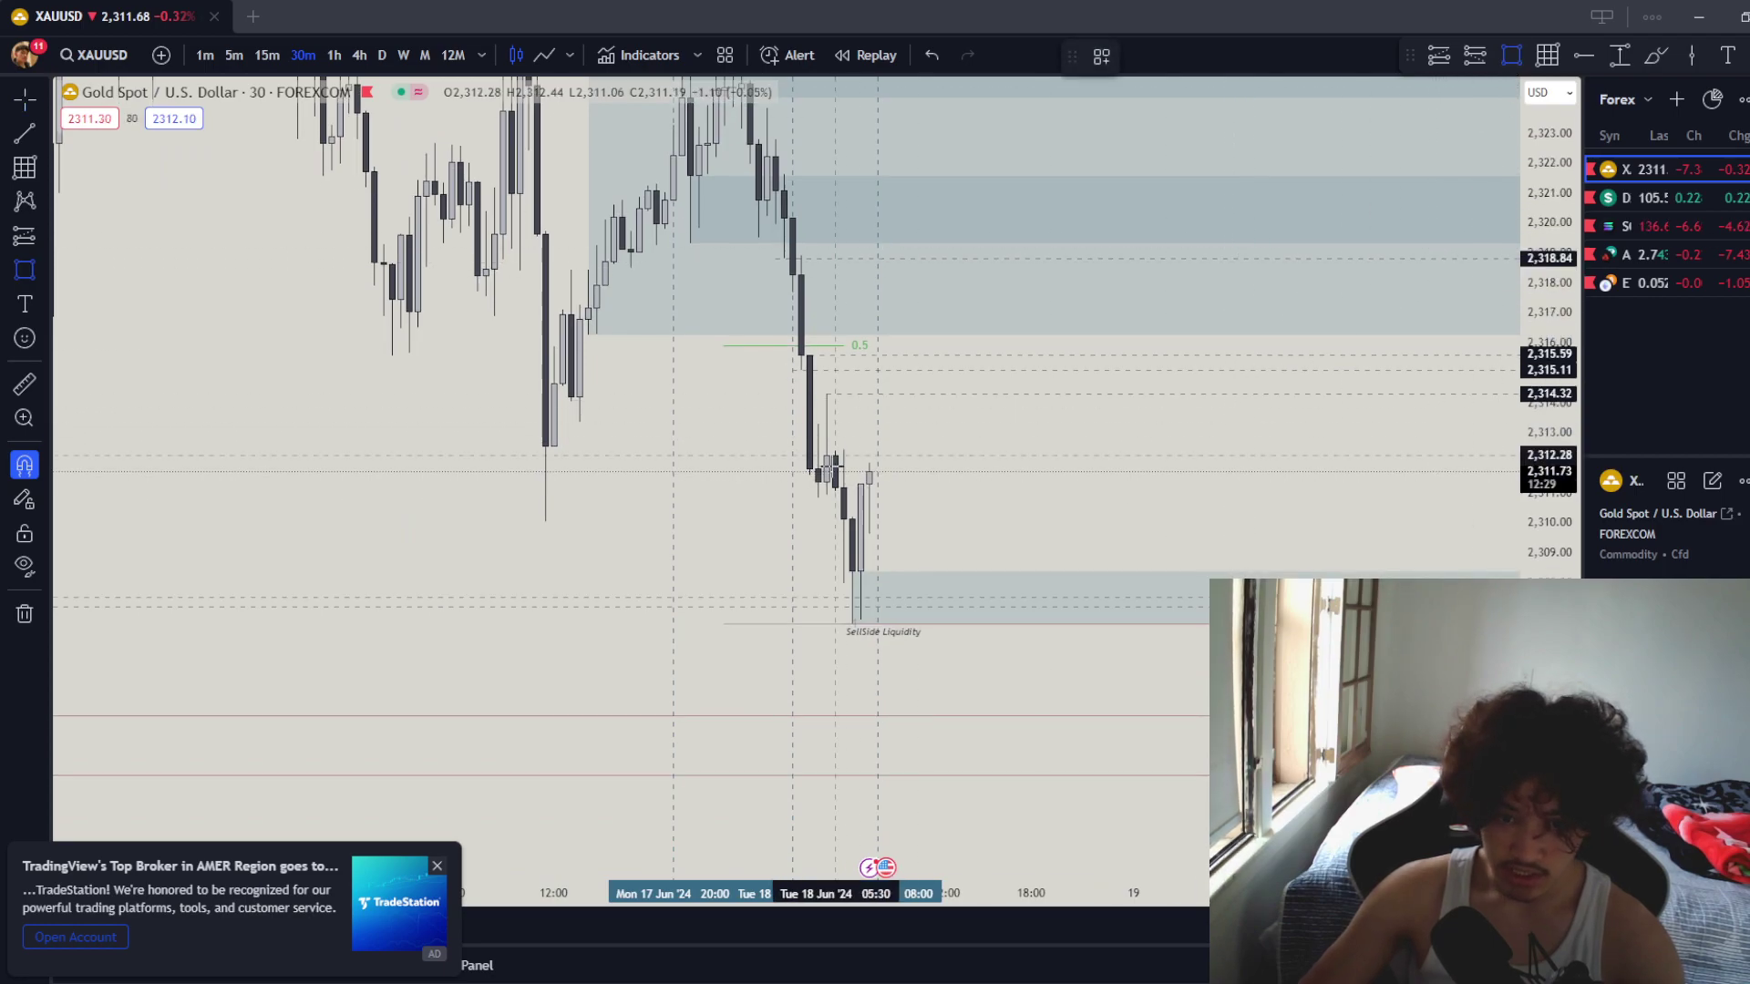
pyautogui.moveTo(826, 454); pyautogui.dragTo(828, 393)
pyautogui.moveTo(1029, 538); pyautogui.dragTo(854, 542)
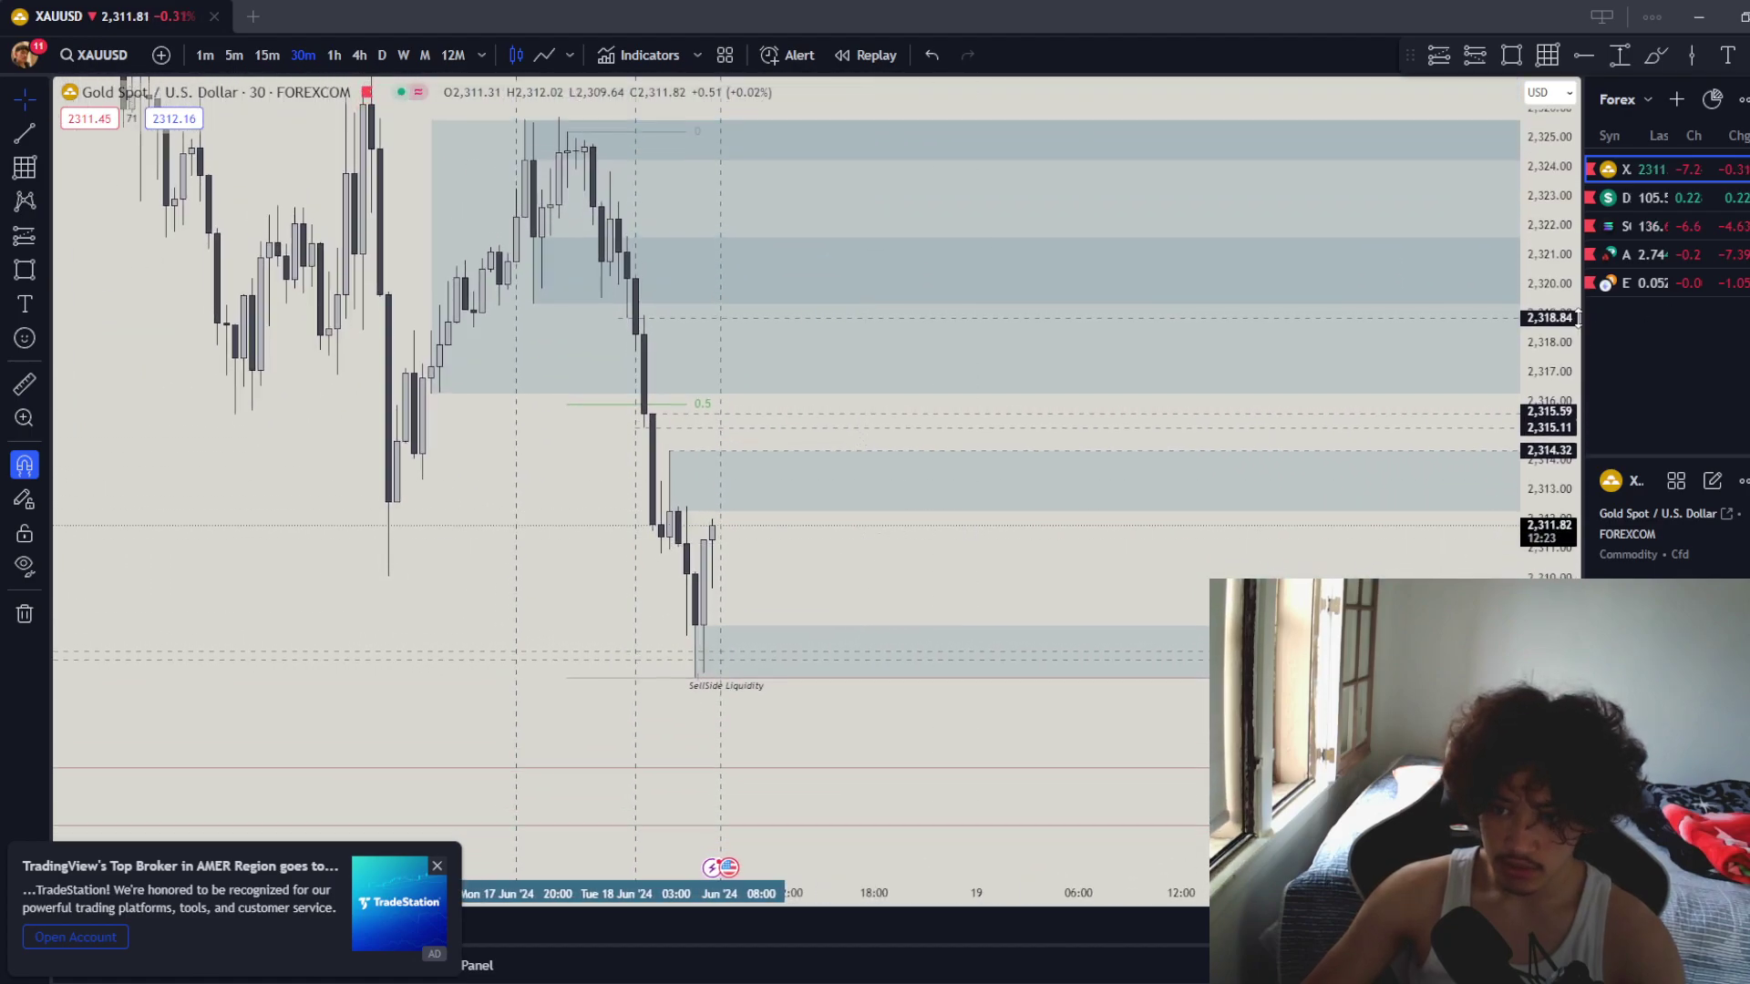
pyautogui.moveTo(945, 884); pyautogui.dragTo(1046, 801)
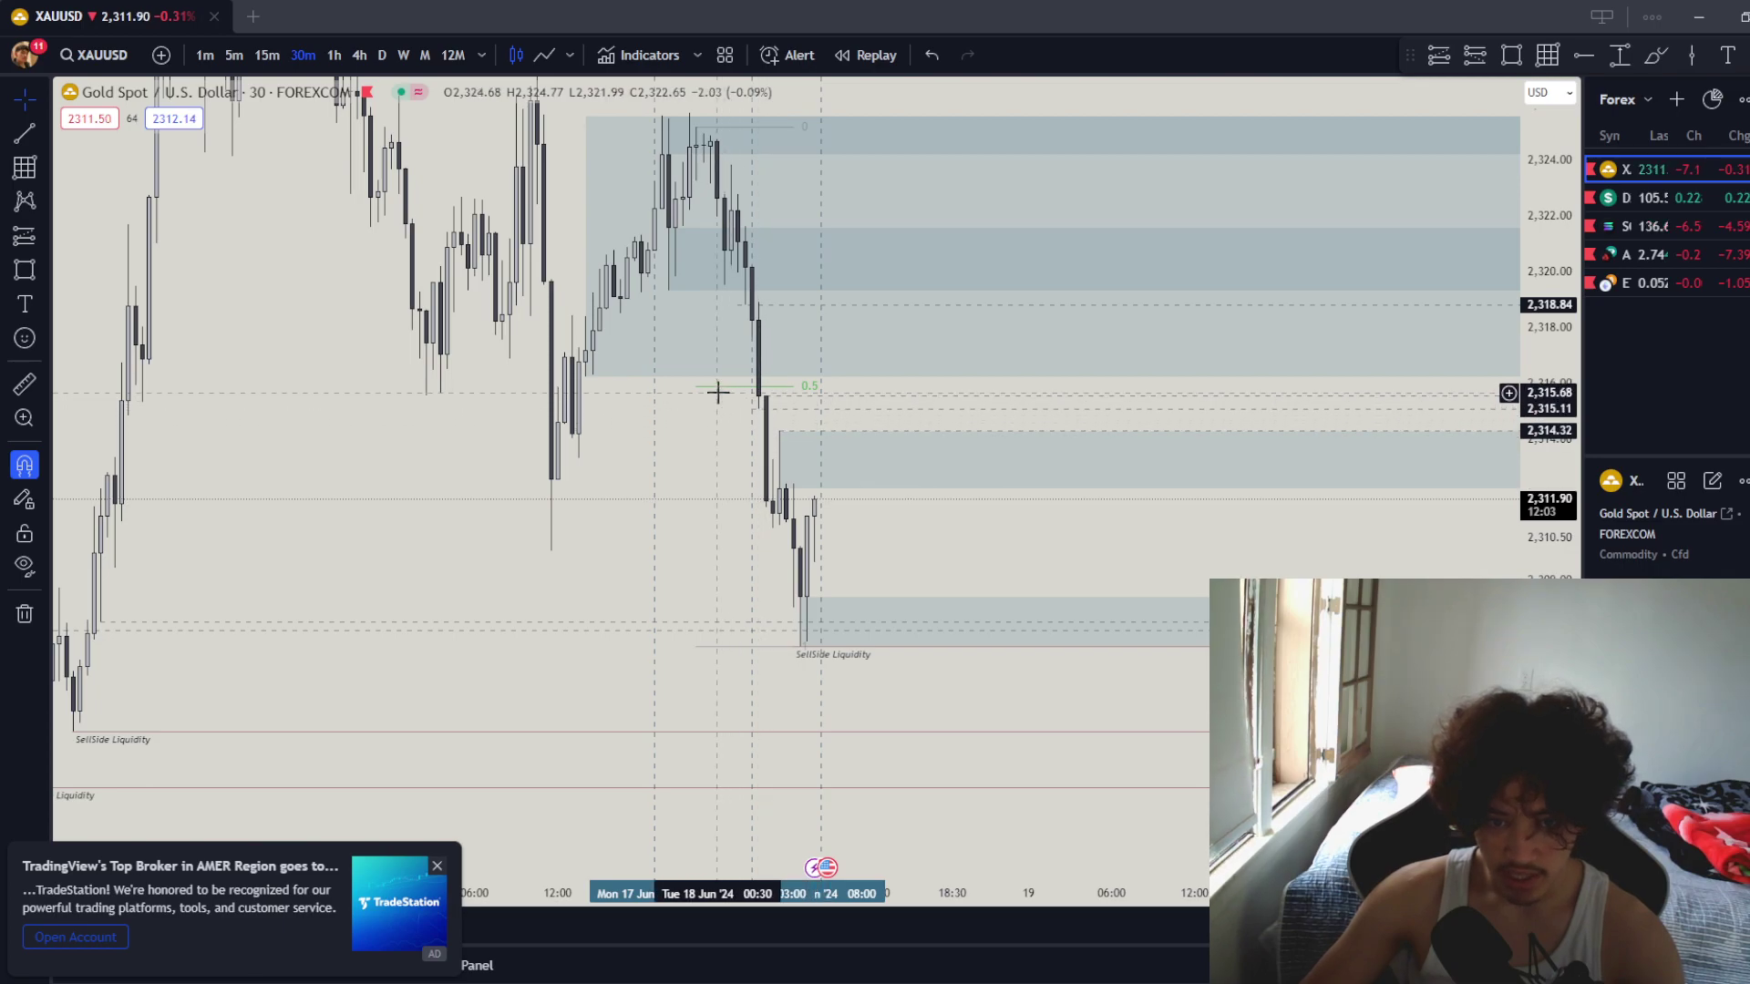
pyautogui.click(820, 488)
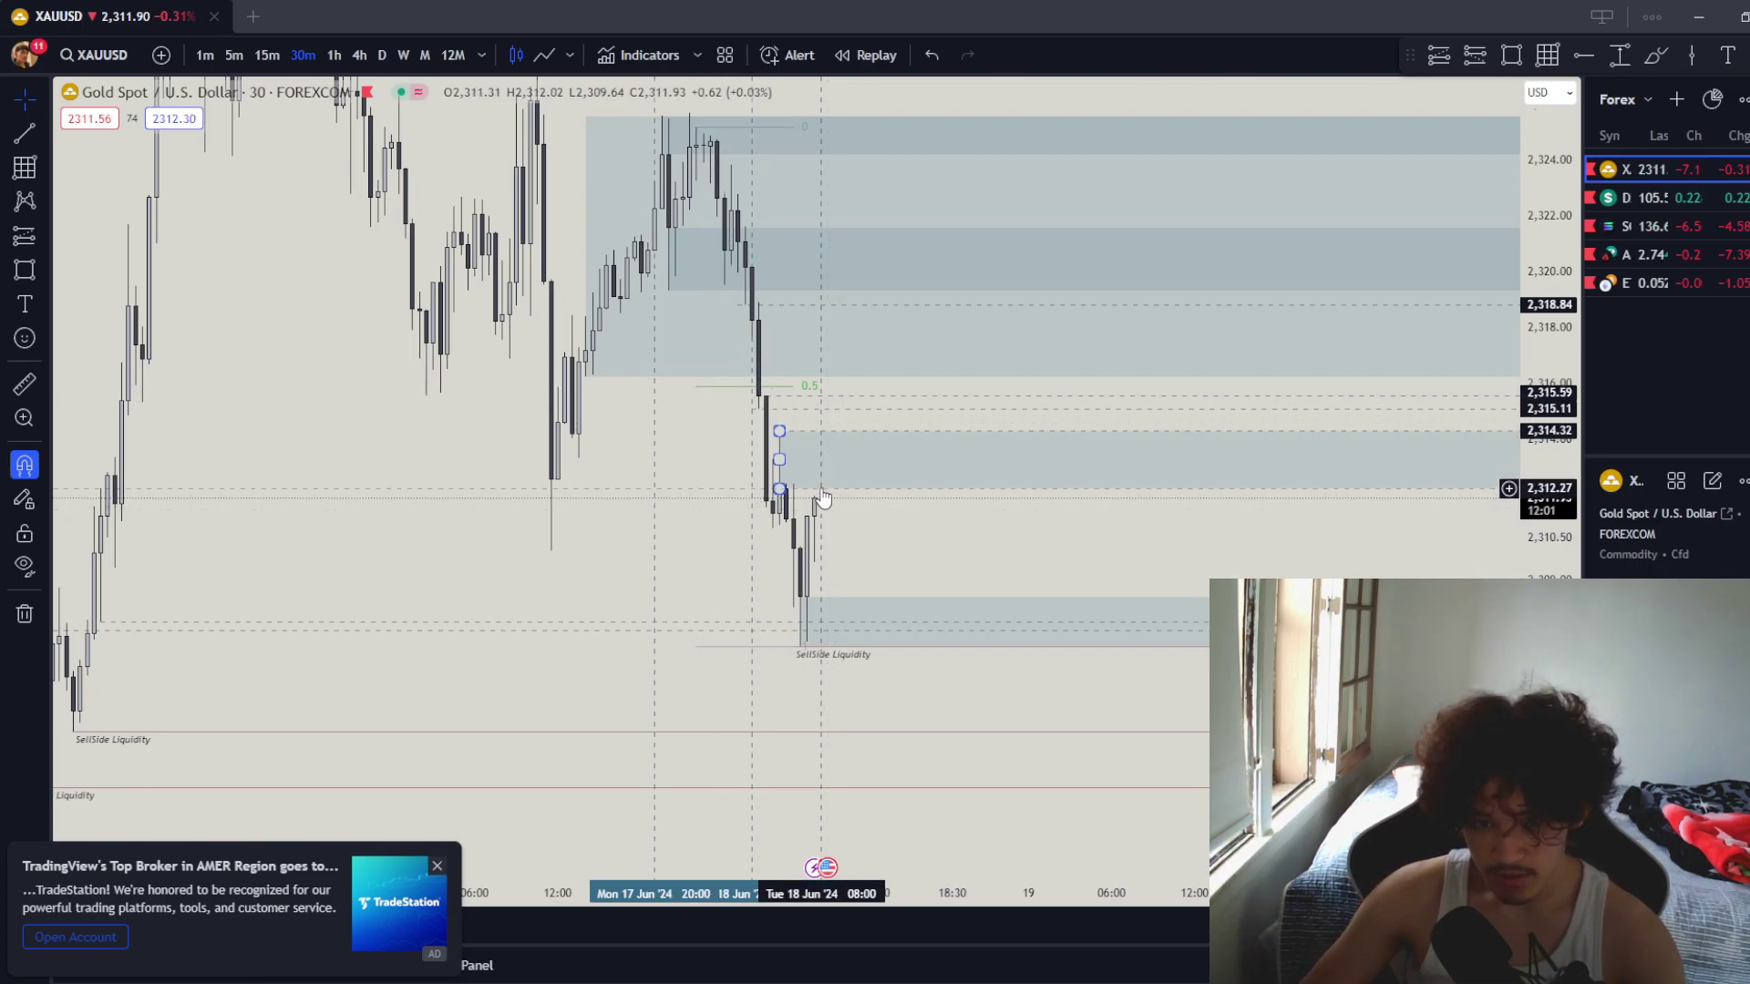
pyautogui.click(710, 377)
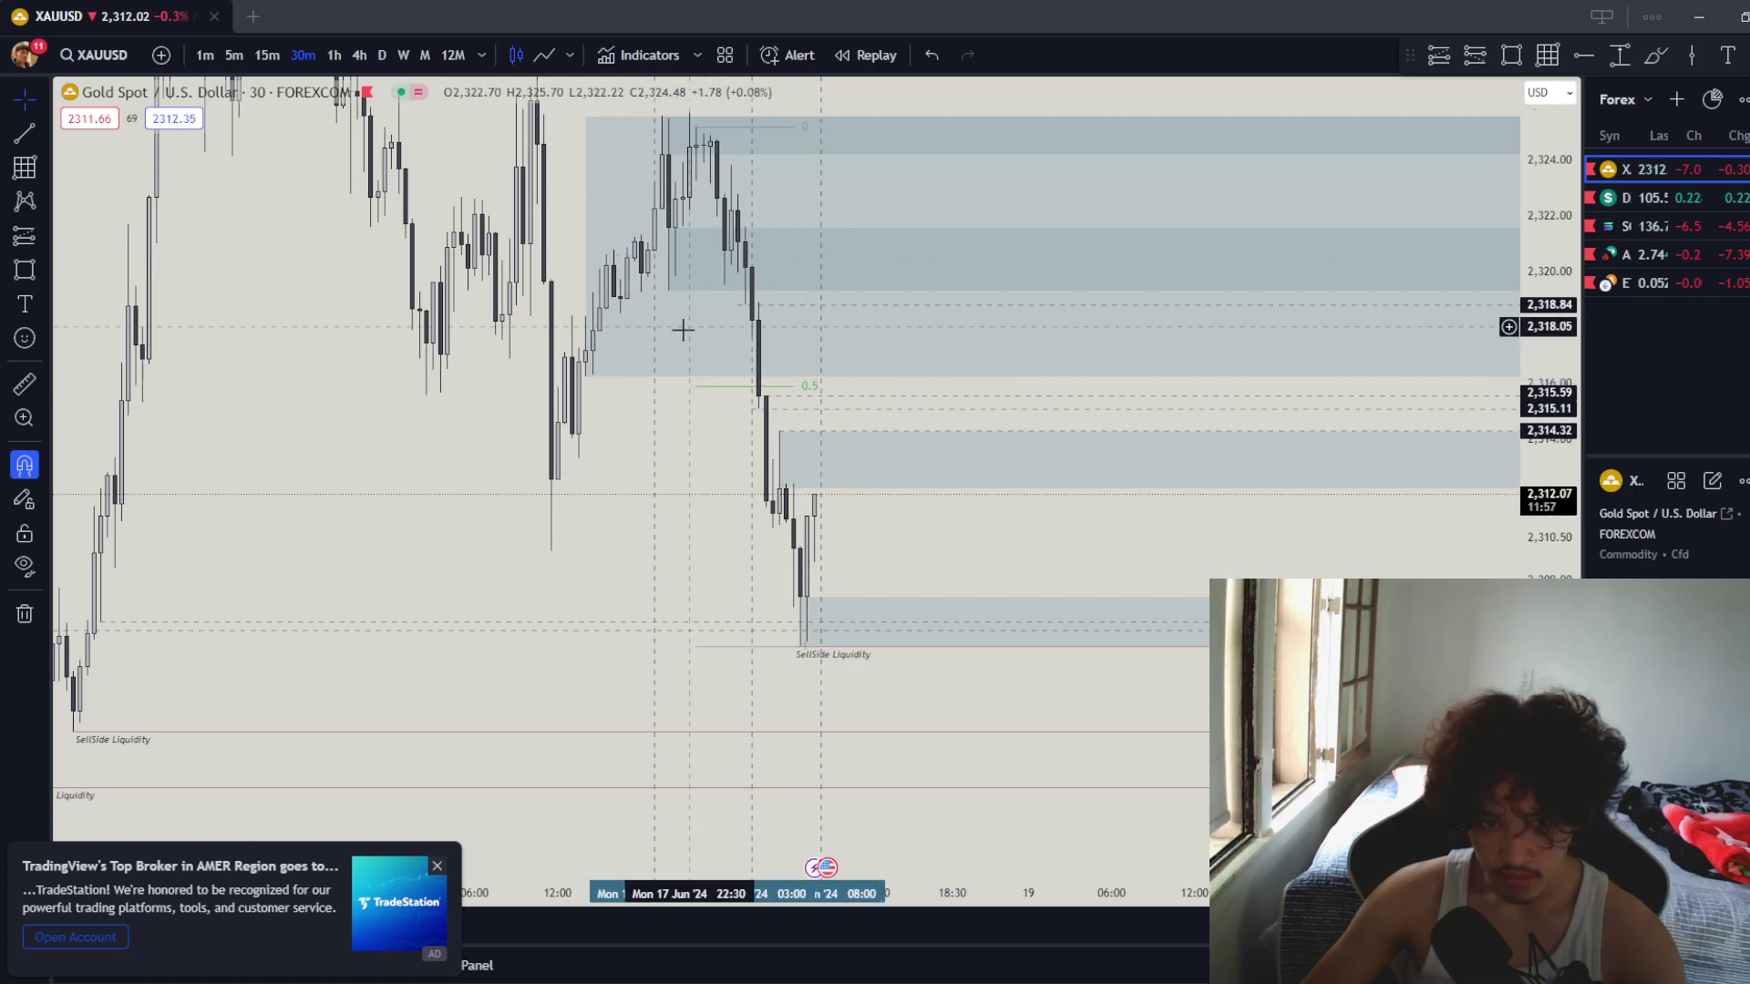
pyautogui.click(764, 289)
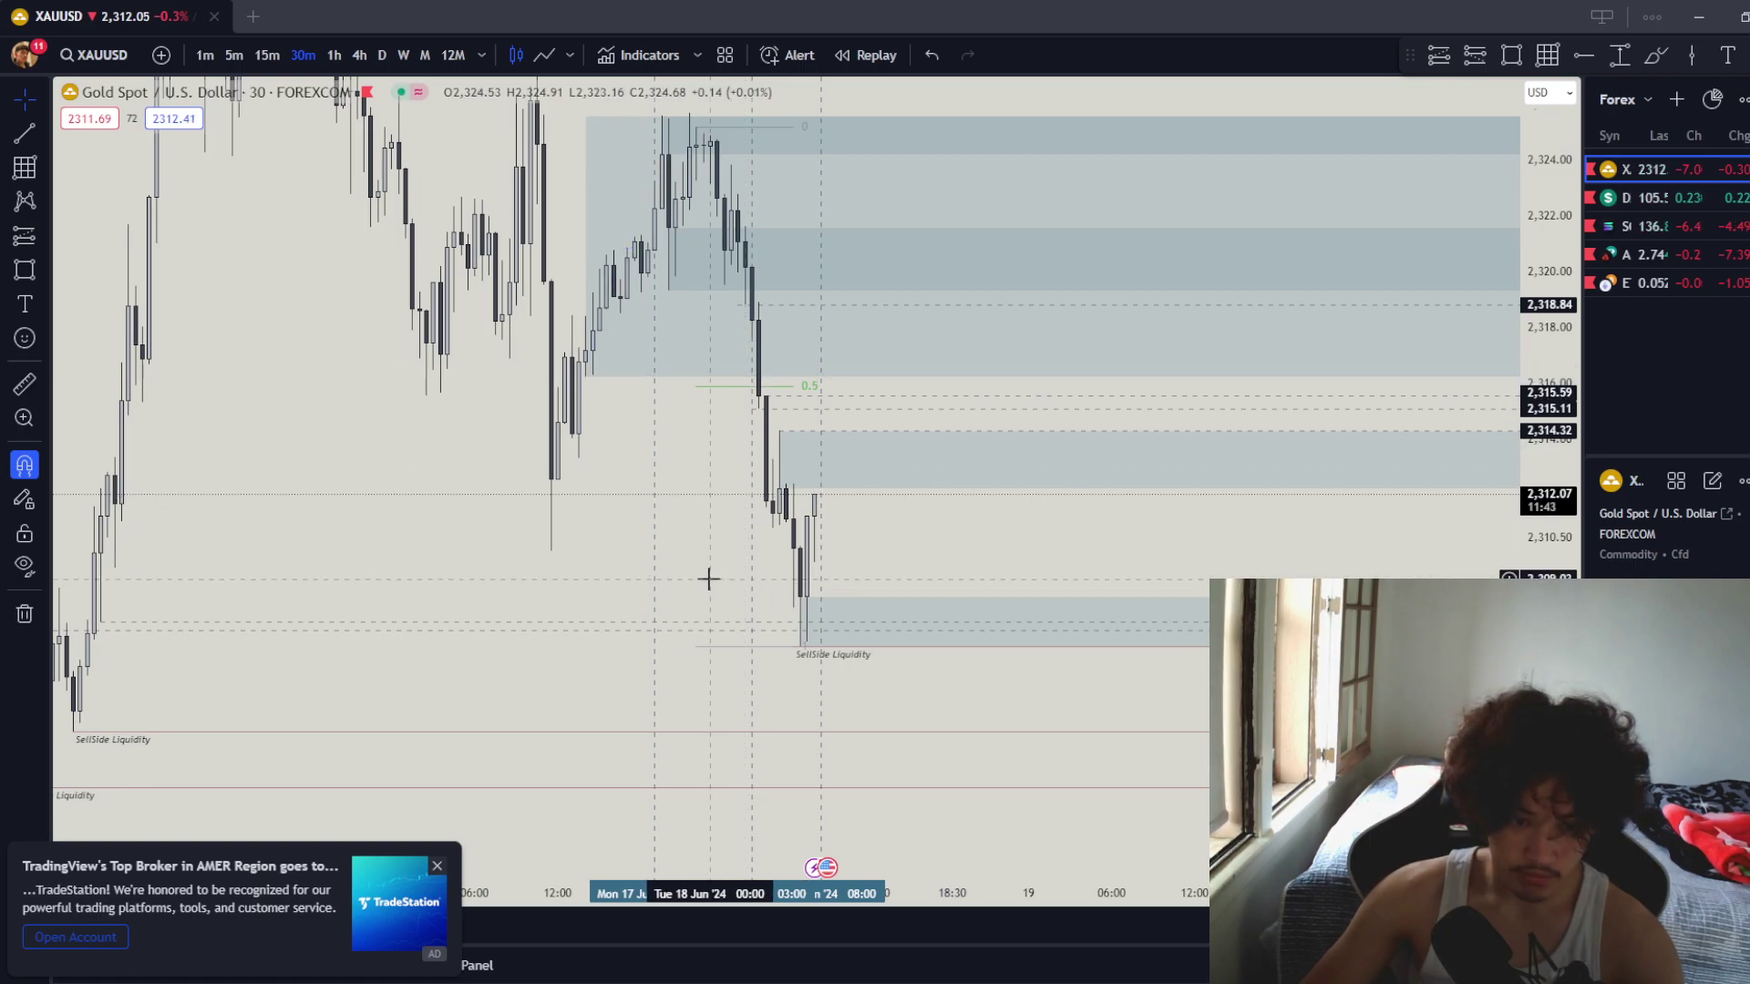
pyautogui.moveTo(708, 578); pyautogui.dragTo(683, 539)
pyautogui.moveTo(914, 523); pyautogui.dragTo(913, 567)
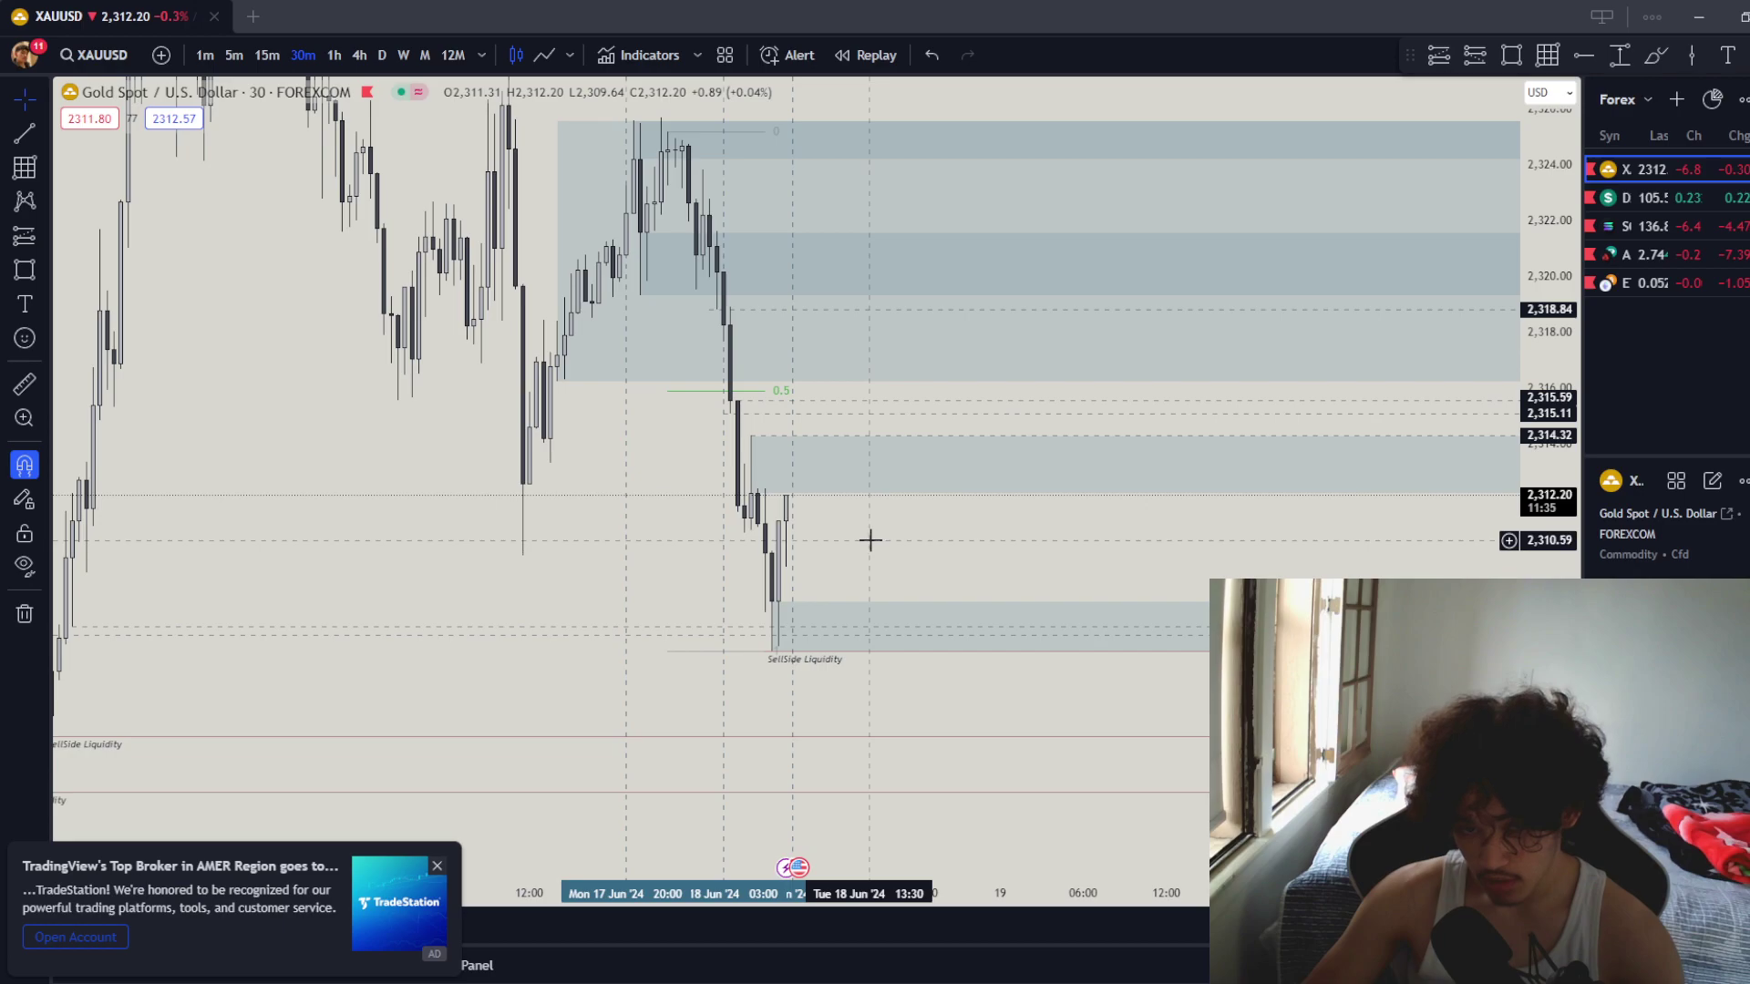
pyautogui.moveTo(868, 535)
pyautogui.mouseDown()
pyautogui.moveTo(851, 555)
pyautogui.moveTo(874, 626)
pyautogui.moveTo(875, 544)
pyautogui.mouseUp()
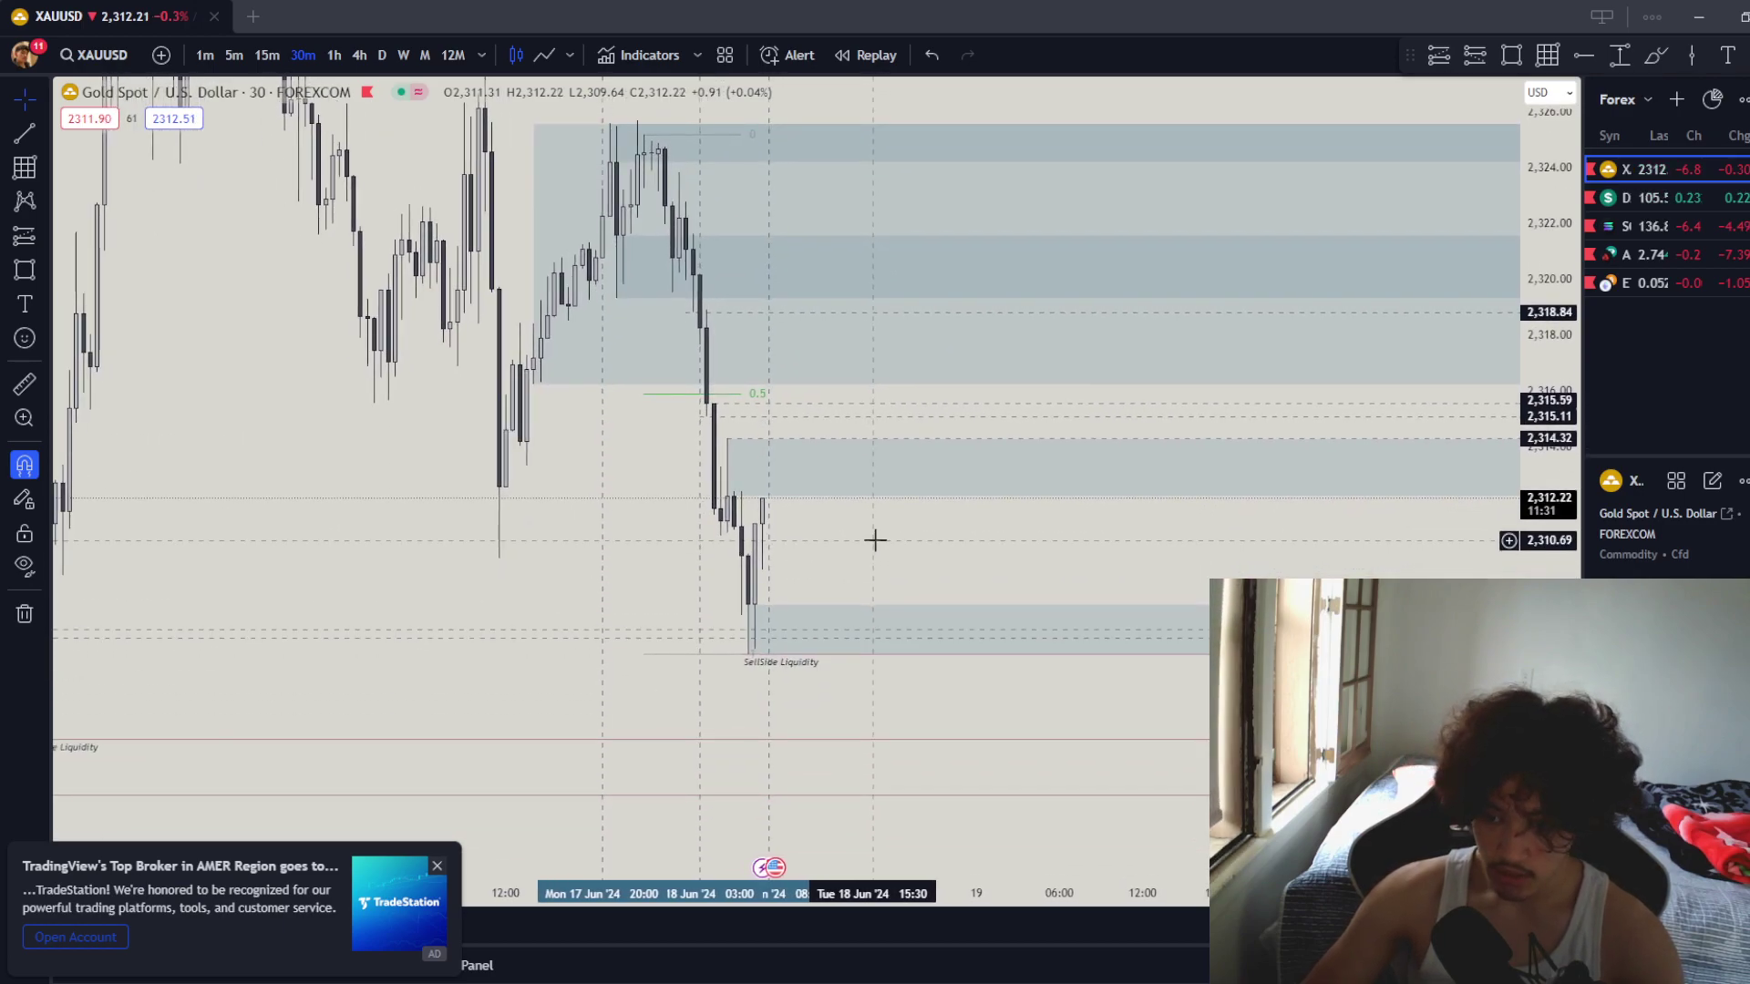